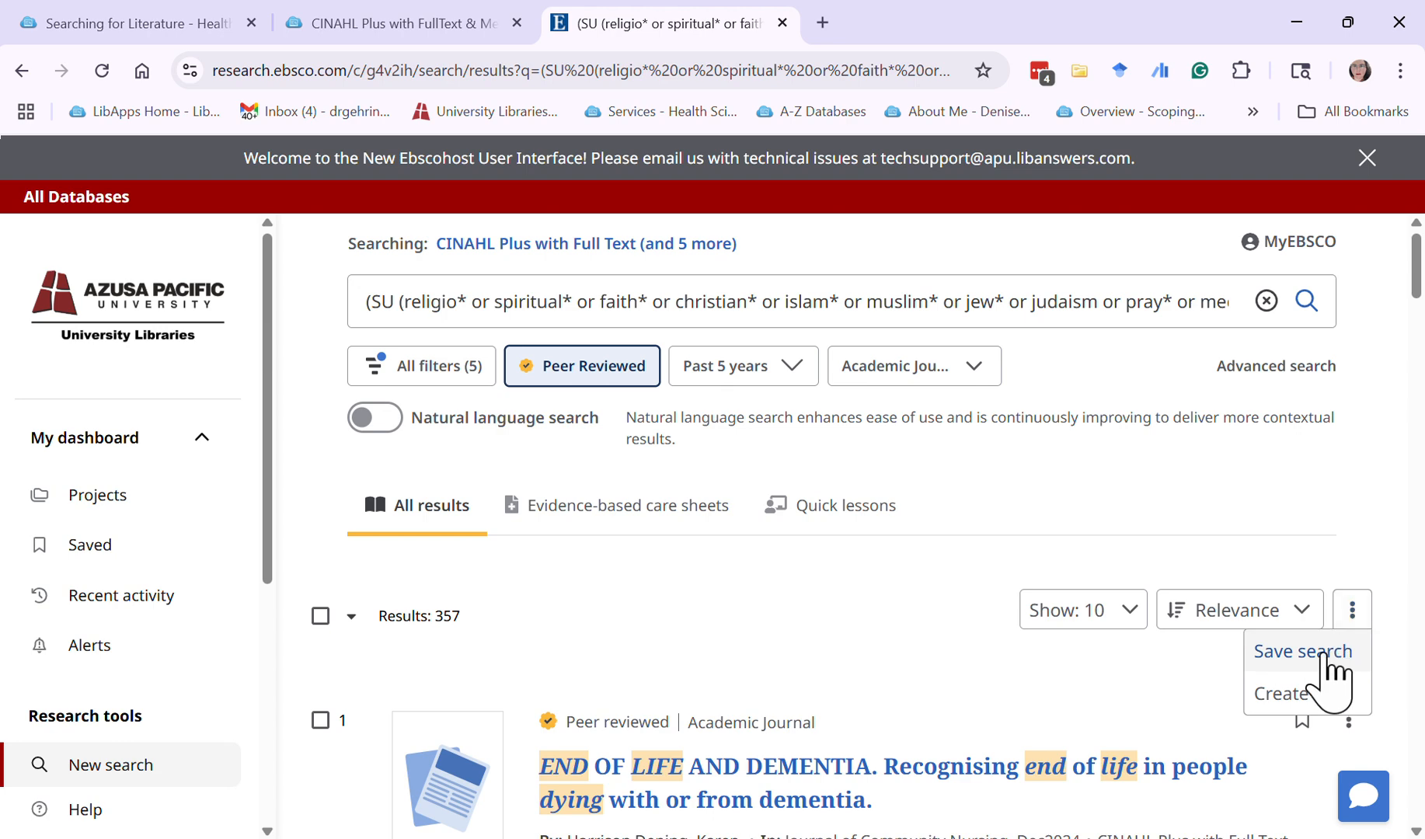
# Start saving the current search and clear the prefilled search name
pyautogui.click(1325, 653)
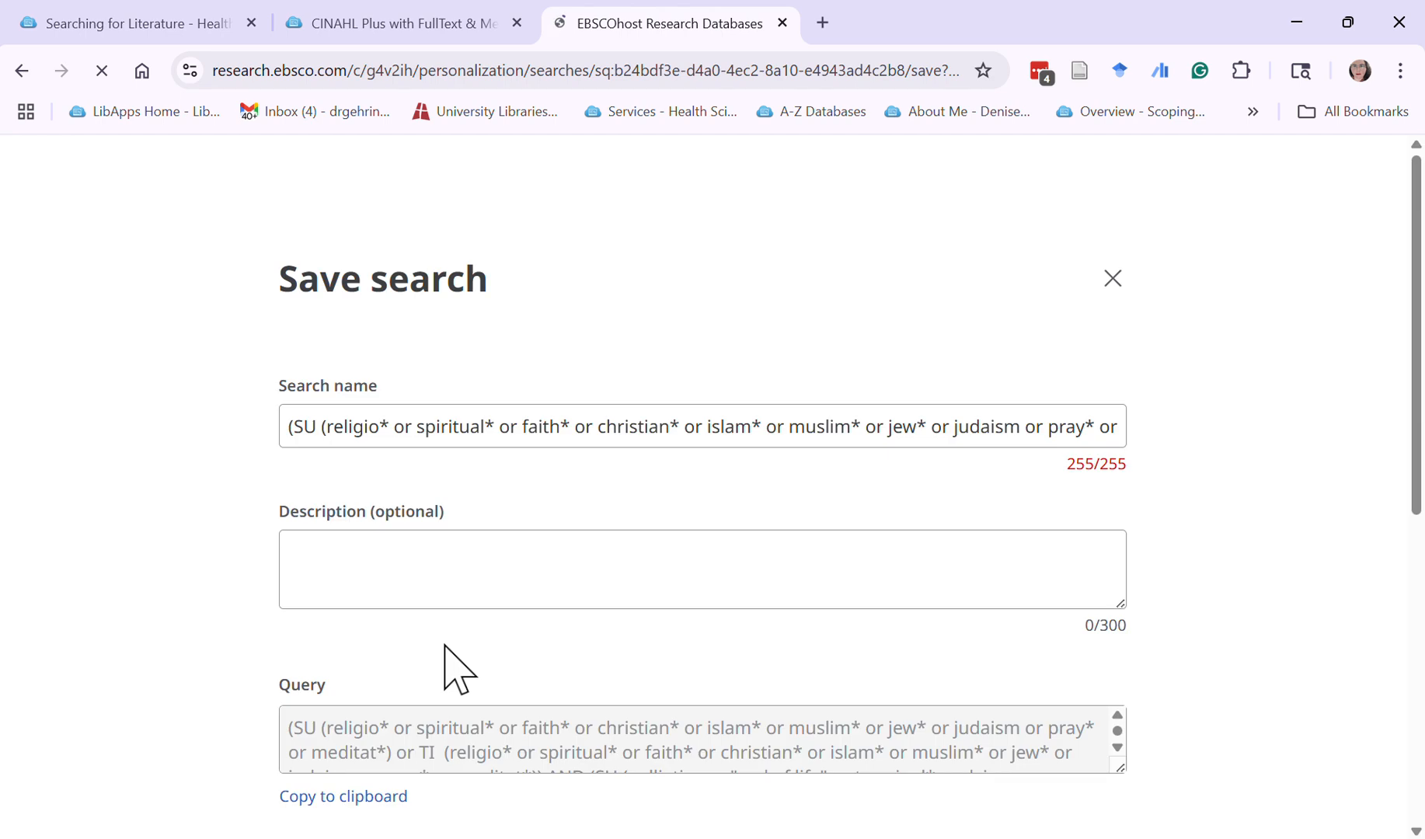
pyautogui.moveTo(289, 428); pyautogui.dragTo(1418, 528)
pyautogui.press('BackSpace')
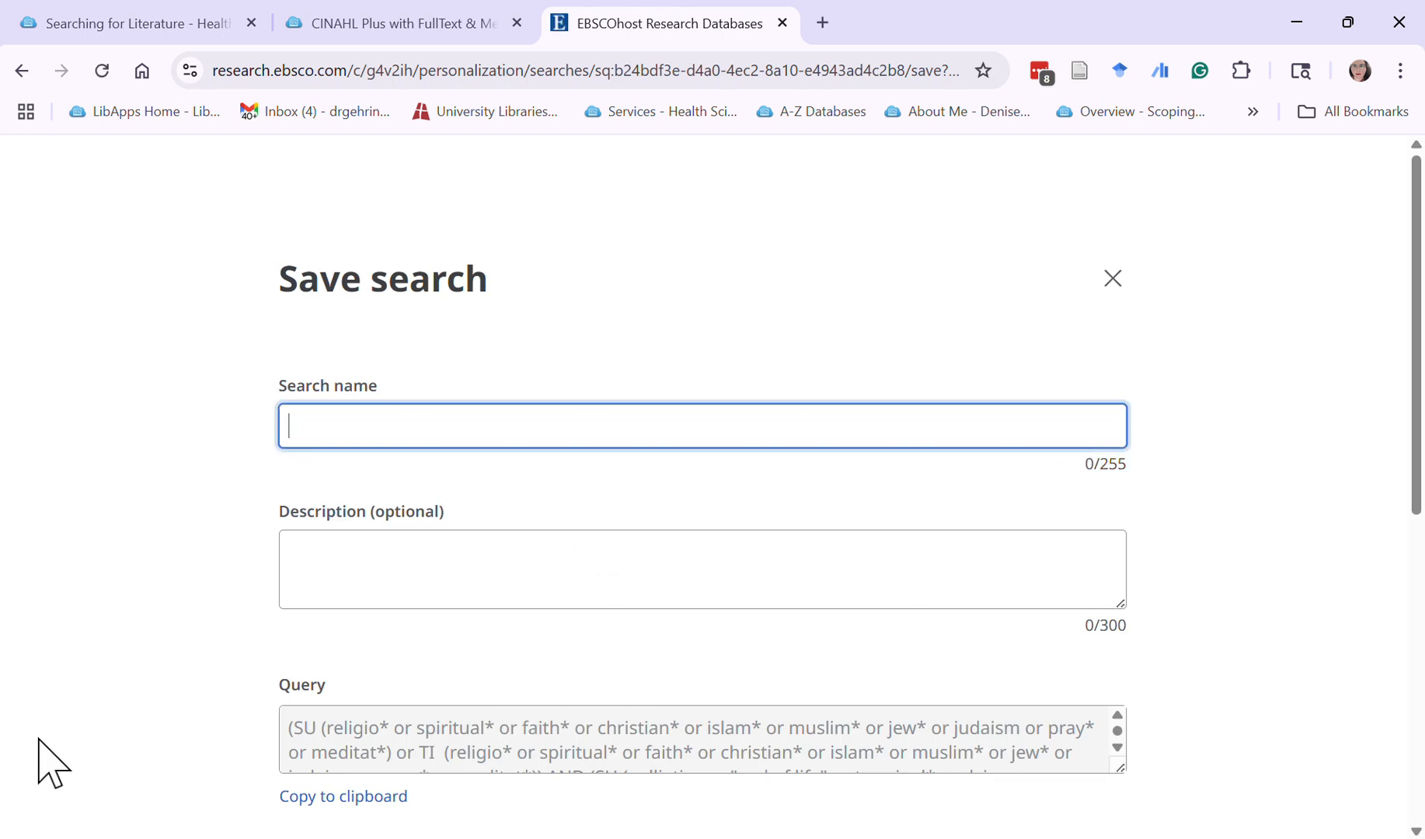
# Copy the red sample research question about spirituality and palliative care from the research question step of the Searching for Literature guide
pyautogui.click(172, 17)
pyautogui.scroll(20, 801, 521)
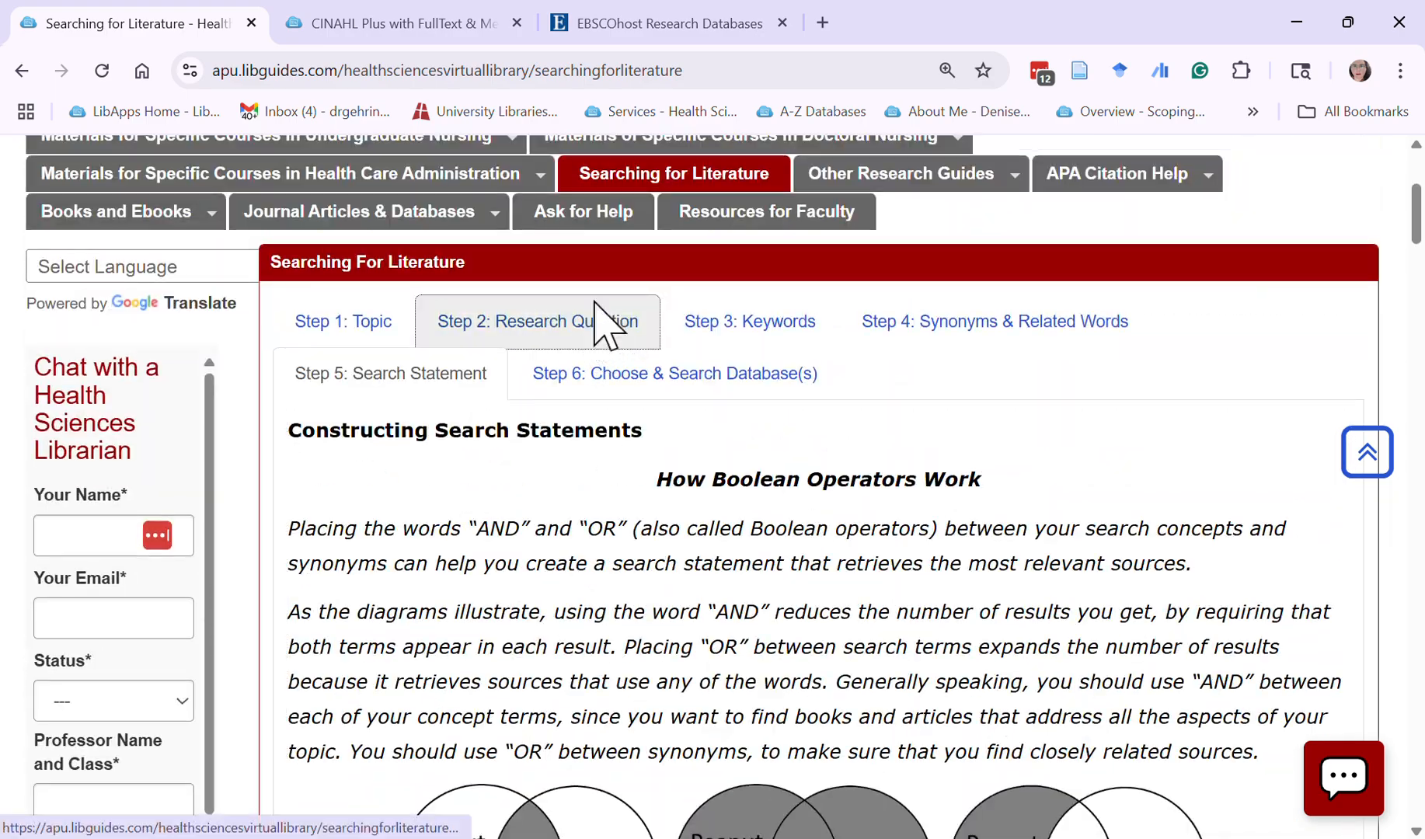
pyautogui.click(604, 318)
pyautogui.scroll(-15, 716, 599)
pyautogui.scroll(-5, 690, 602)
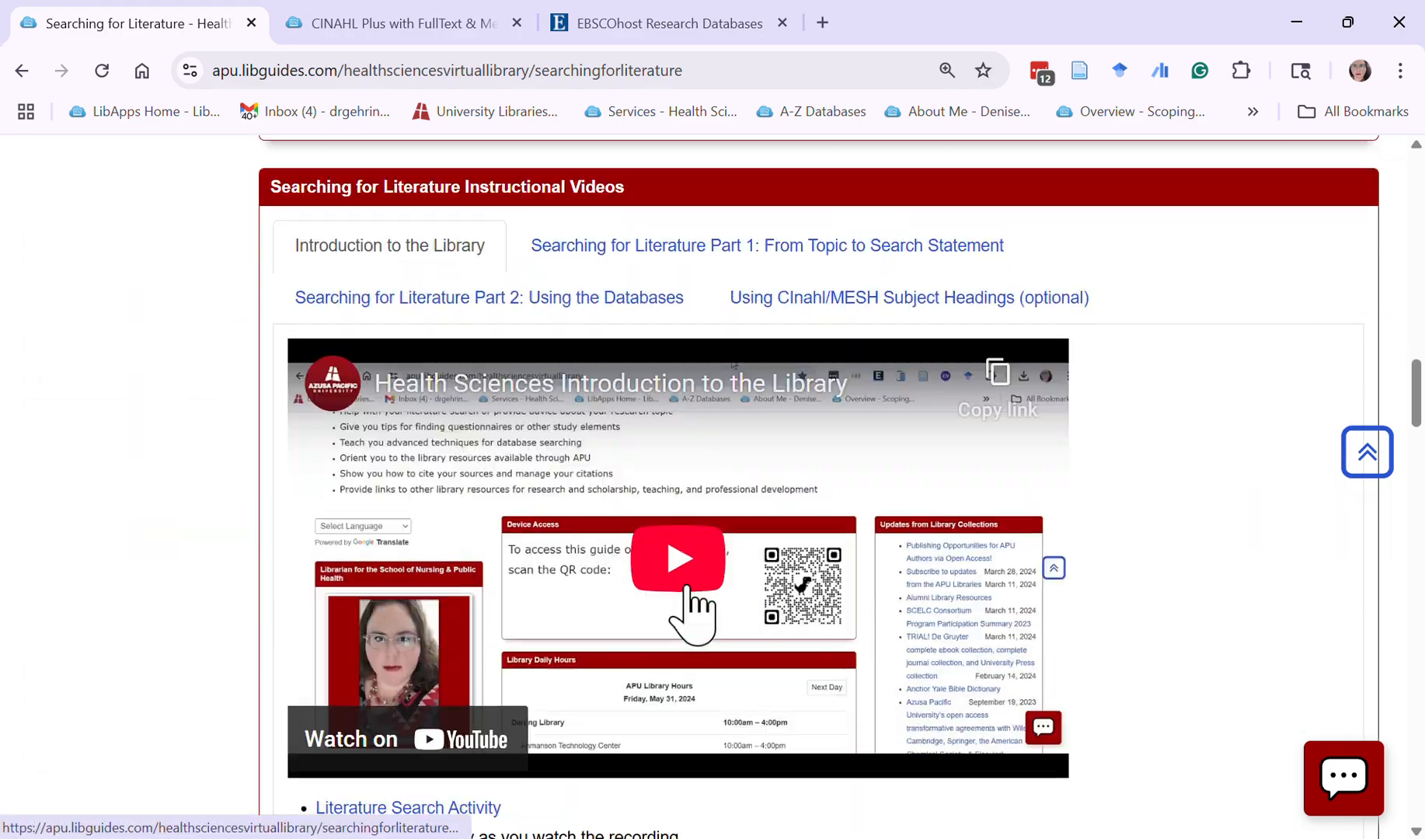
pyautogui.scroll(15, 685, 591)
pyautogui.scroll(5, 687, 548)
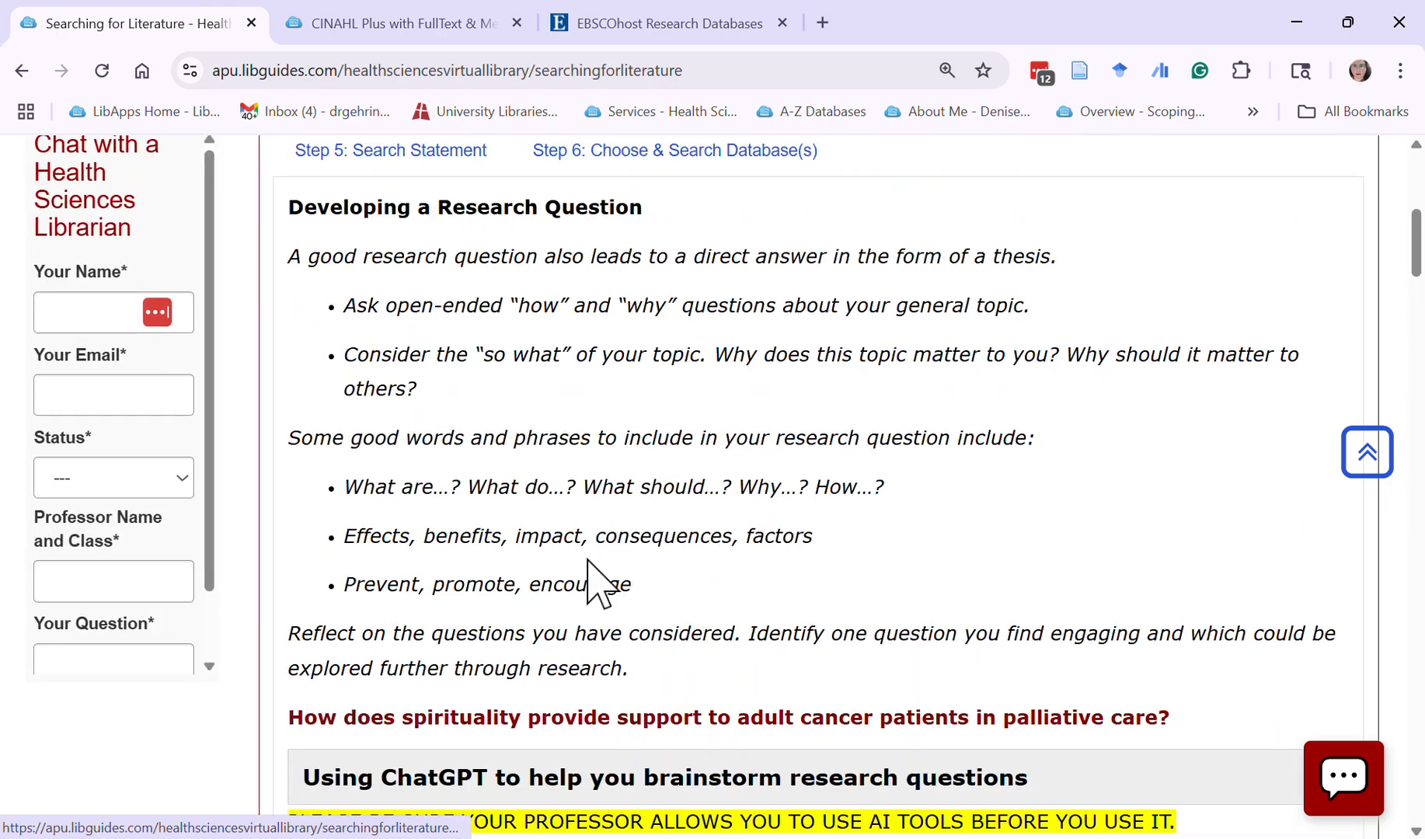
pyautogui.moveTo(282, 711); pyautogui.dragTo(1208, 724)
pyautogui.hotkey('ctrl', 'c')
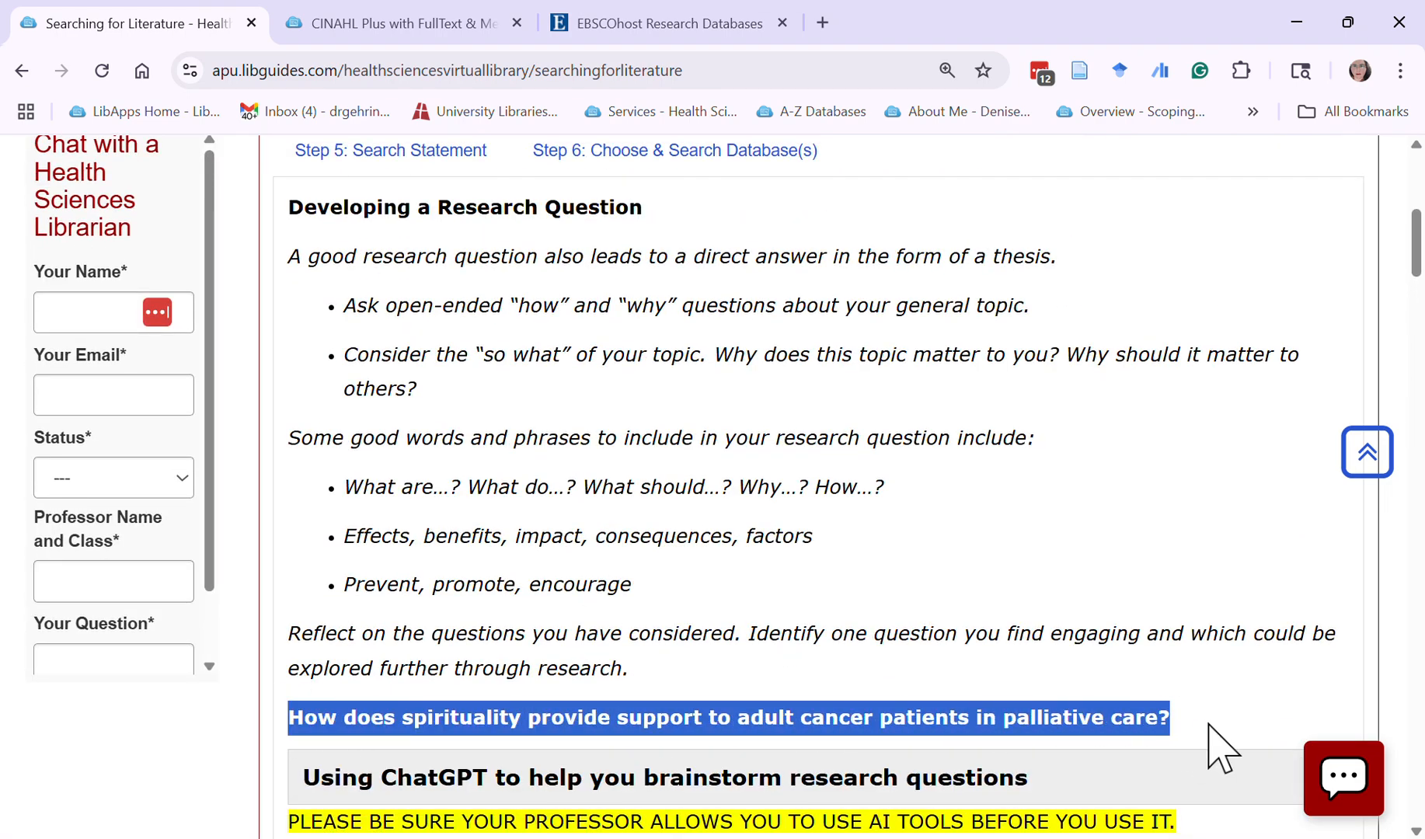
# Save the EBSCO search under the name "How does spirituality provide support to adult cancer patients in palliative care?" and return to the results
pyautogui.click(561, 23)
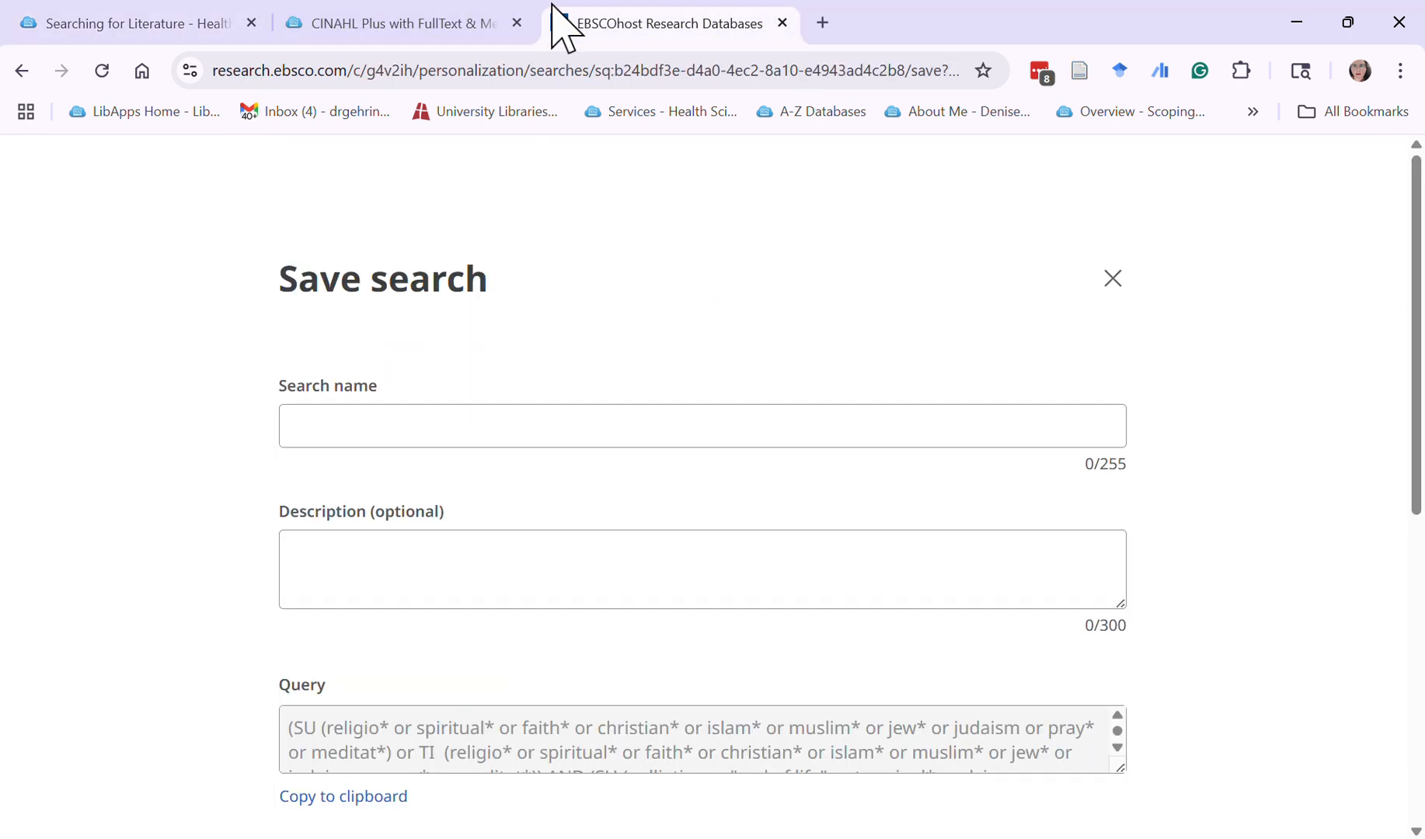
pyautogui.click(493, 443)
pyautogui.hotkey('ctrl', 'v')
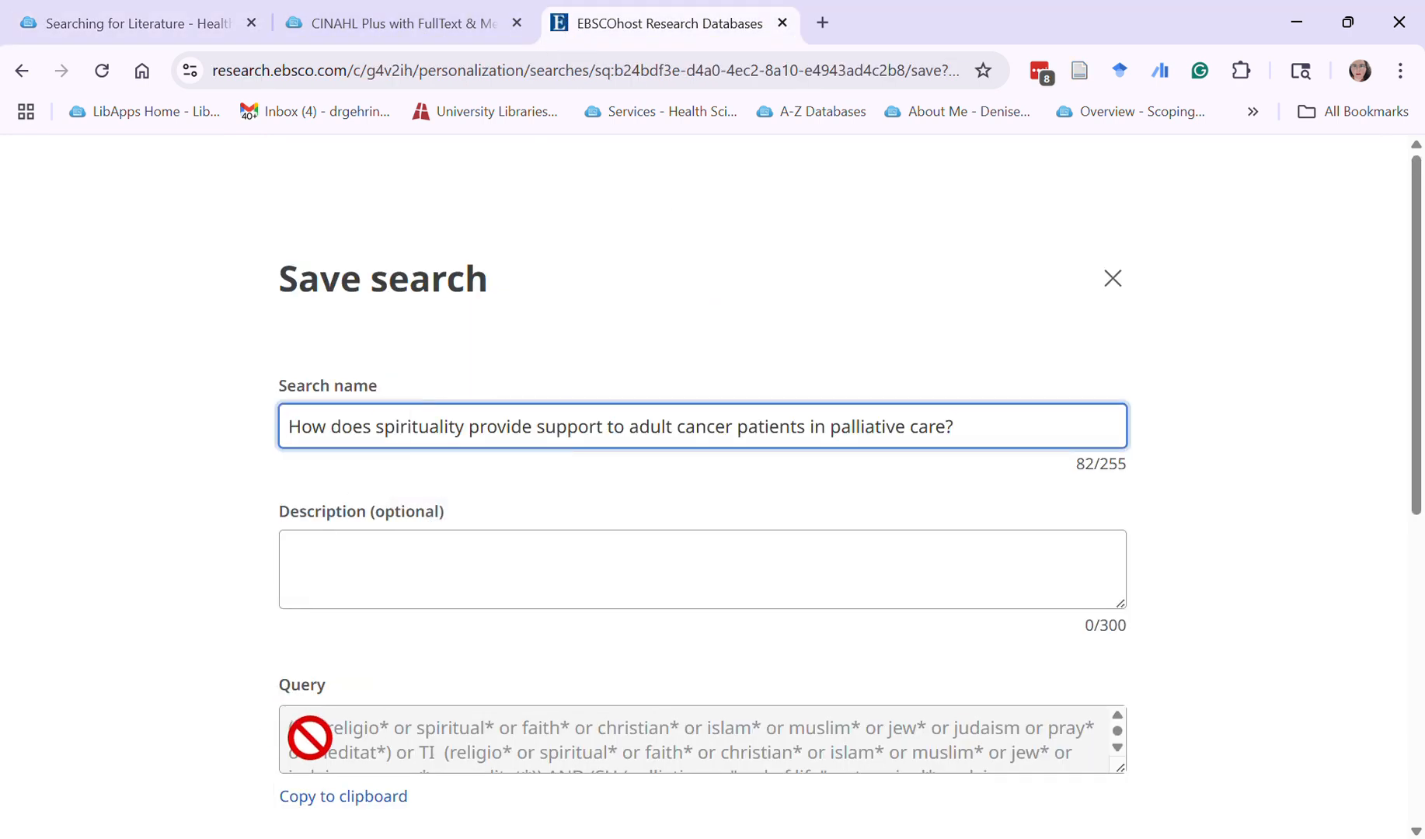
pyautogui.scroll(-3, 878, 594)
pyautogui.scroll(-4, 878, 595)
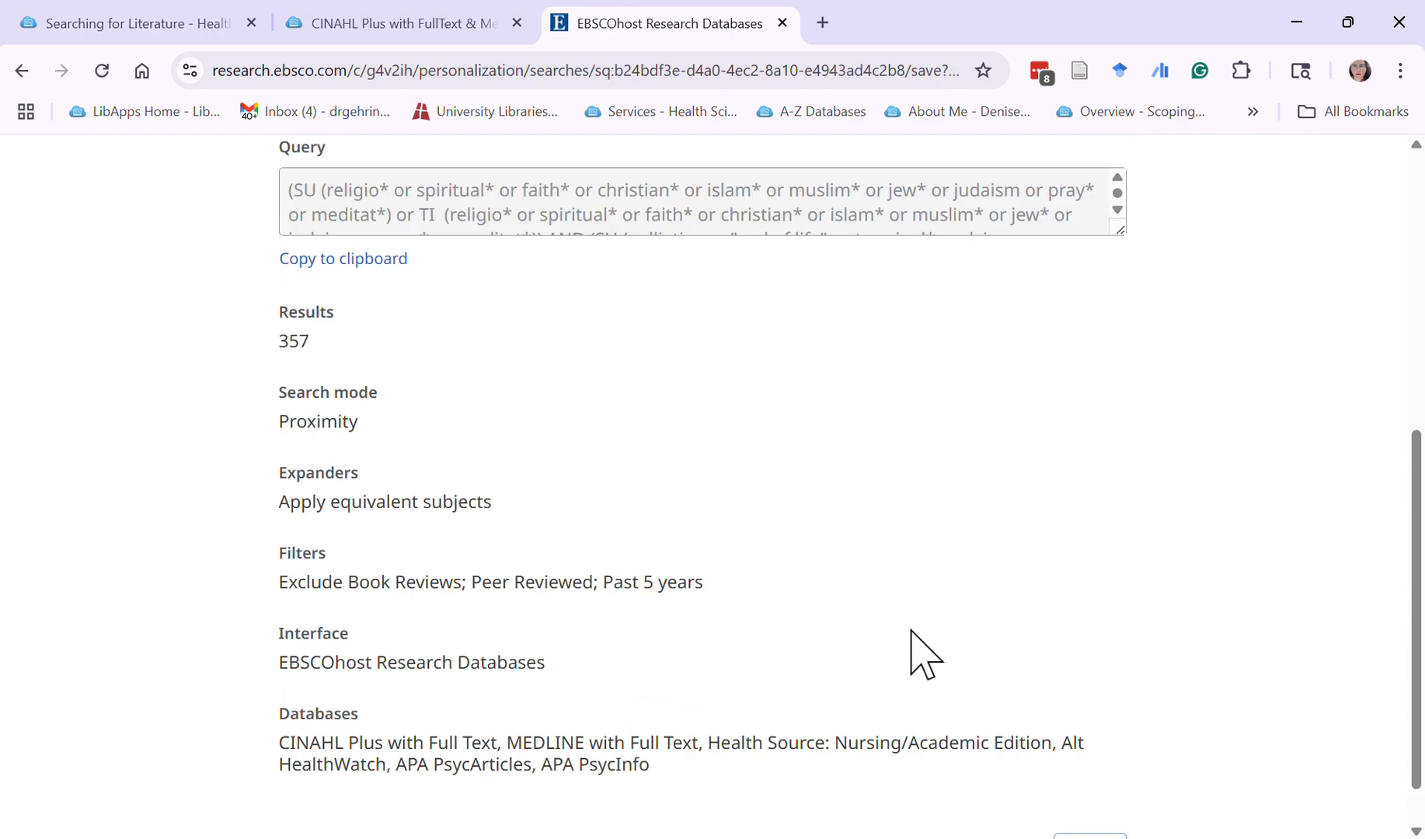
pyautogui.click(1091, 797)
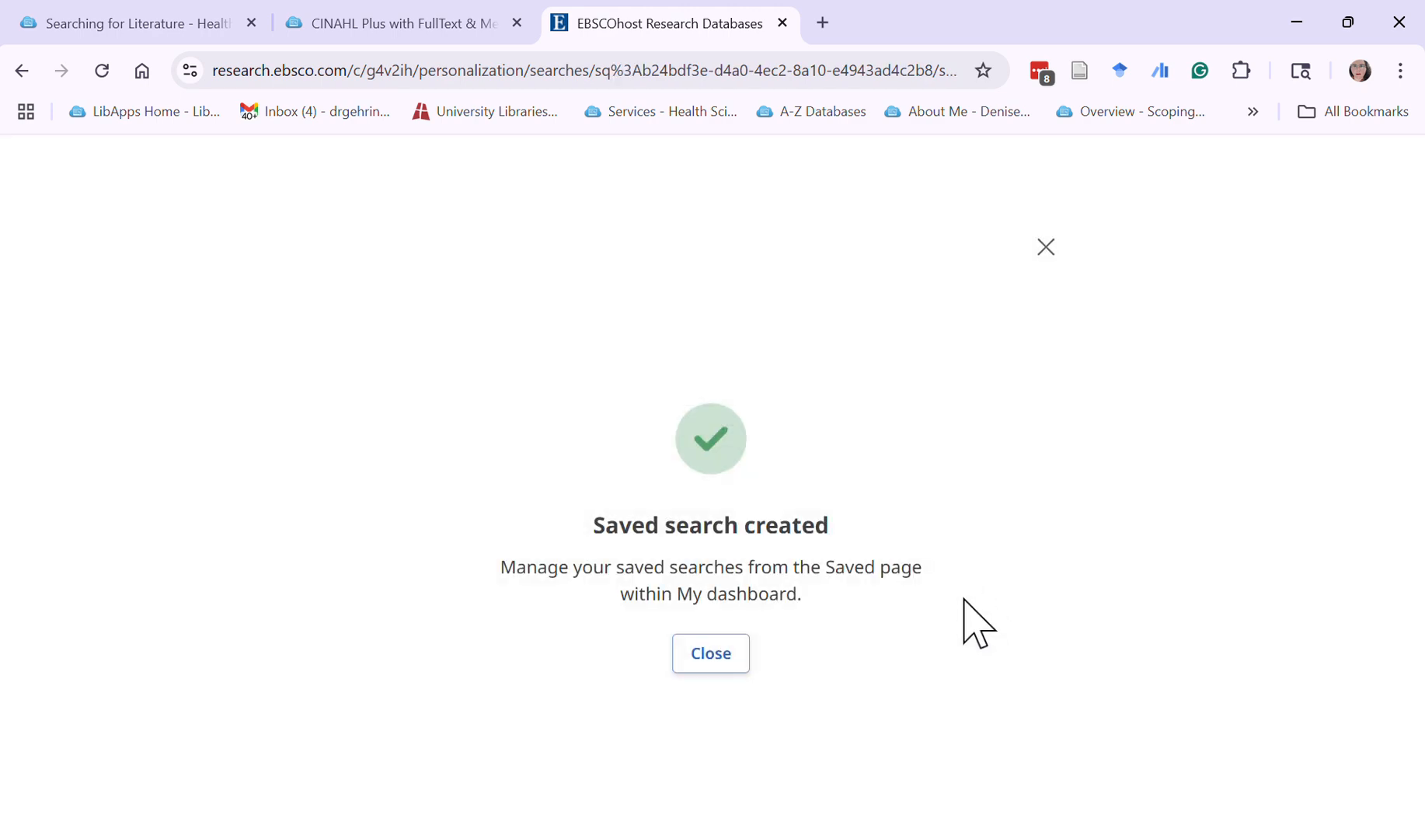
pyautogui.click(726, 653)
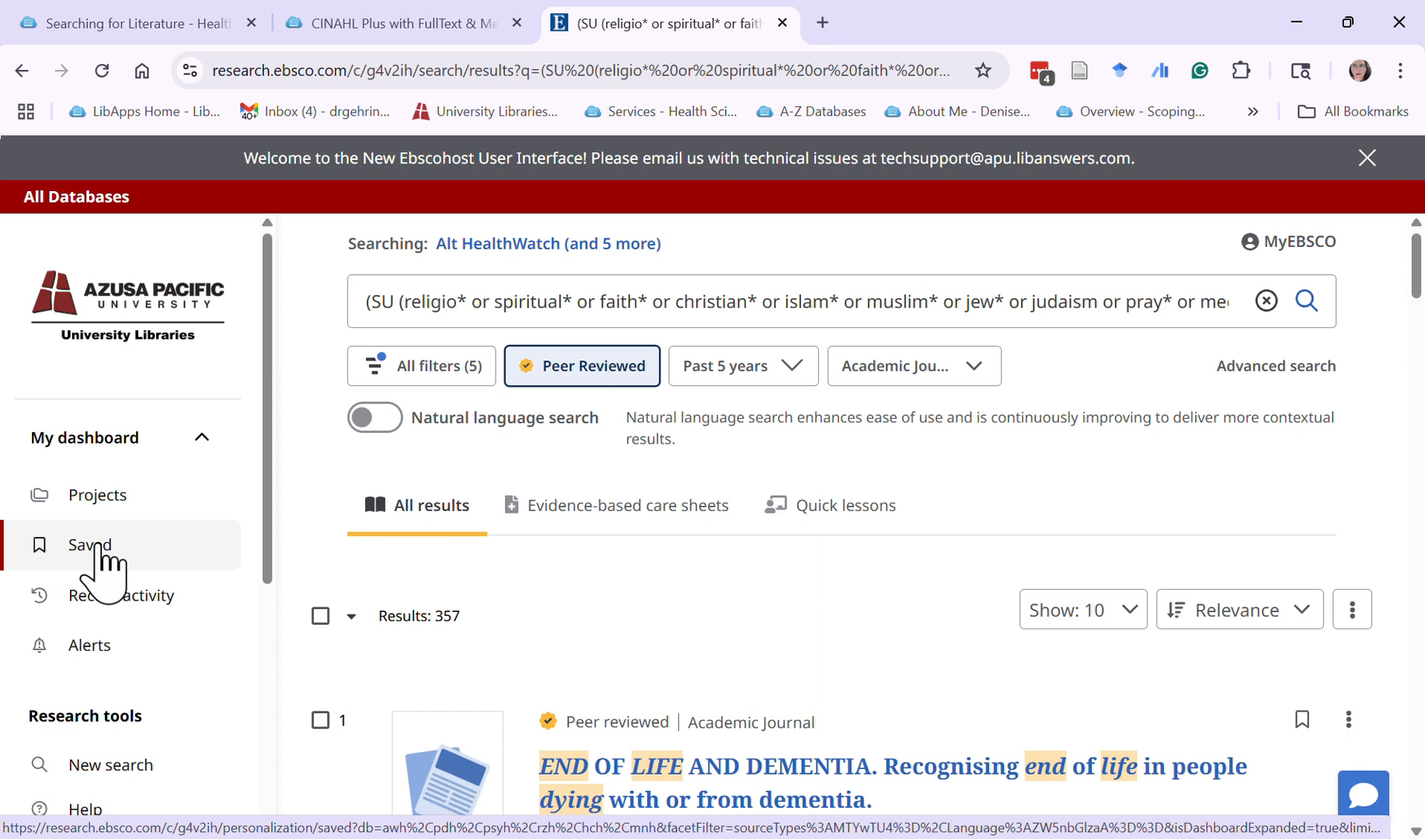
# Add the saved search about spirituality in palliative care to a new project named "Video Search"
pyautogui.click(96, 549)
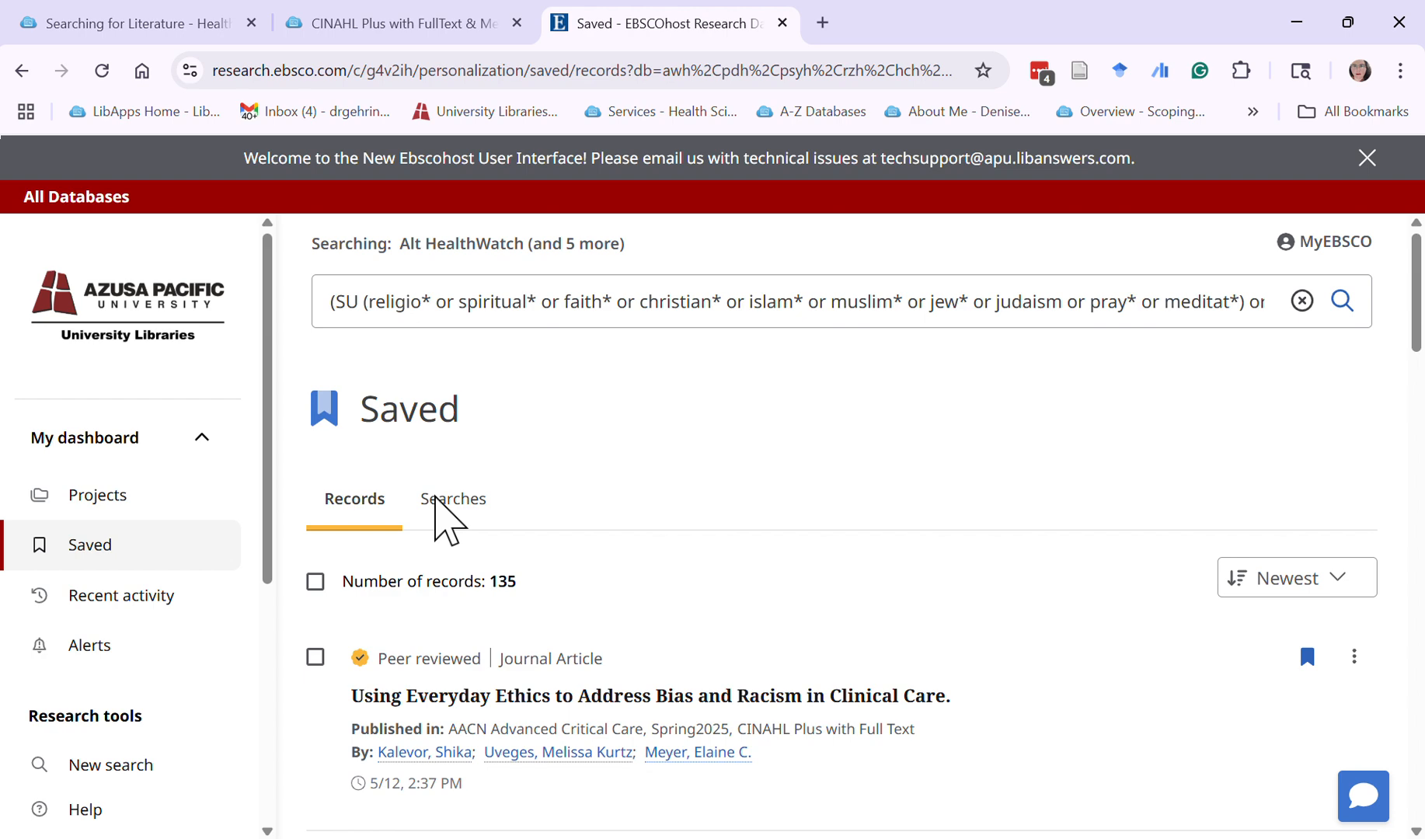
pyautogui.click(435, 501)
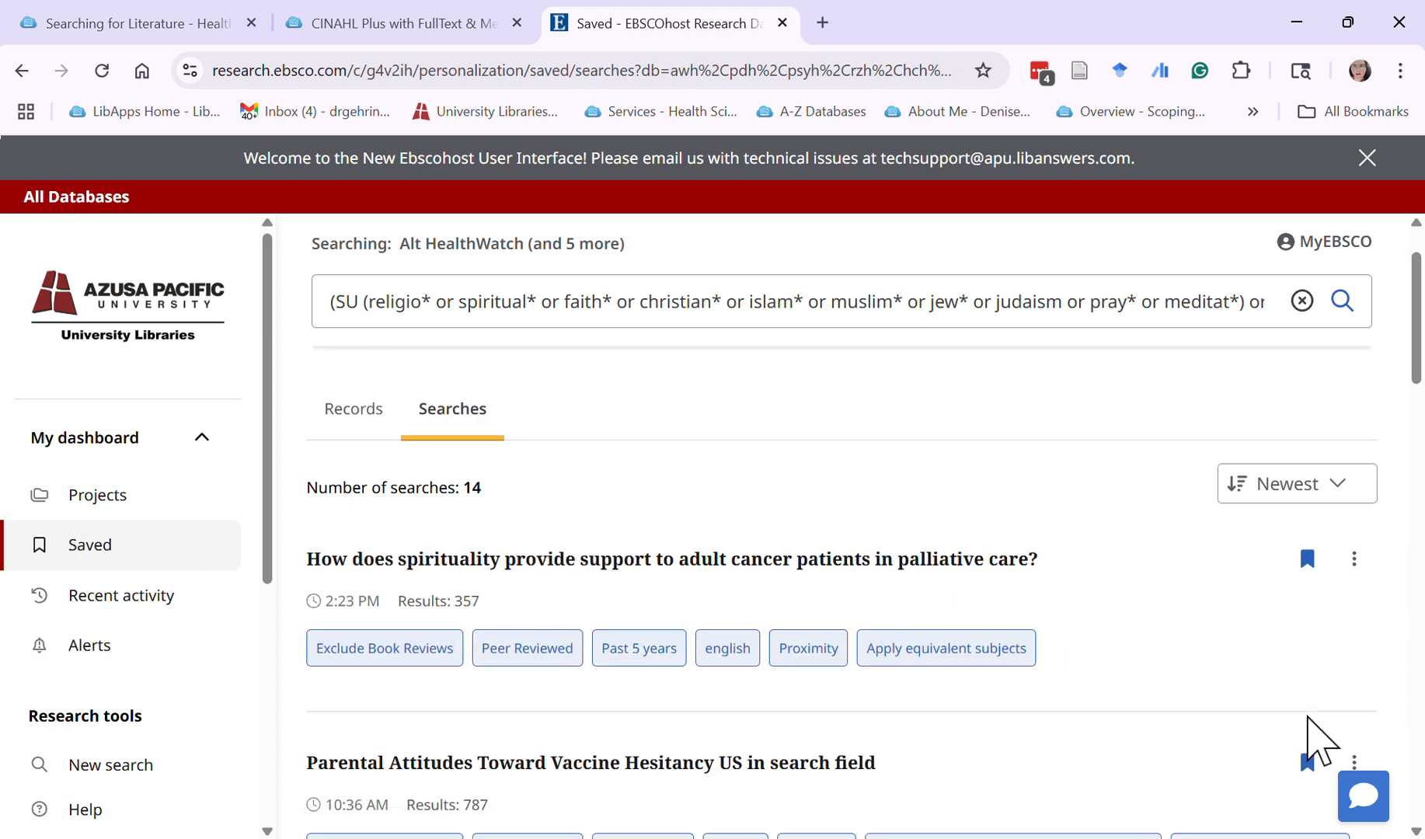
pyautogui.click(1355, 650)
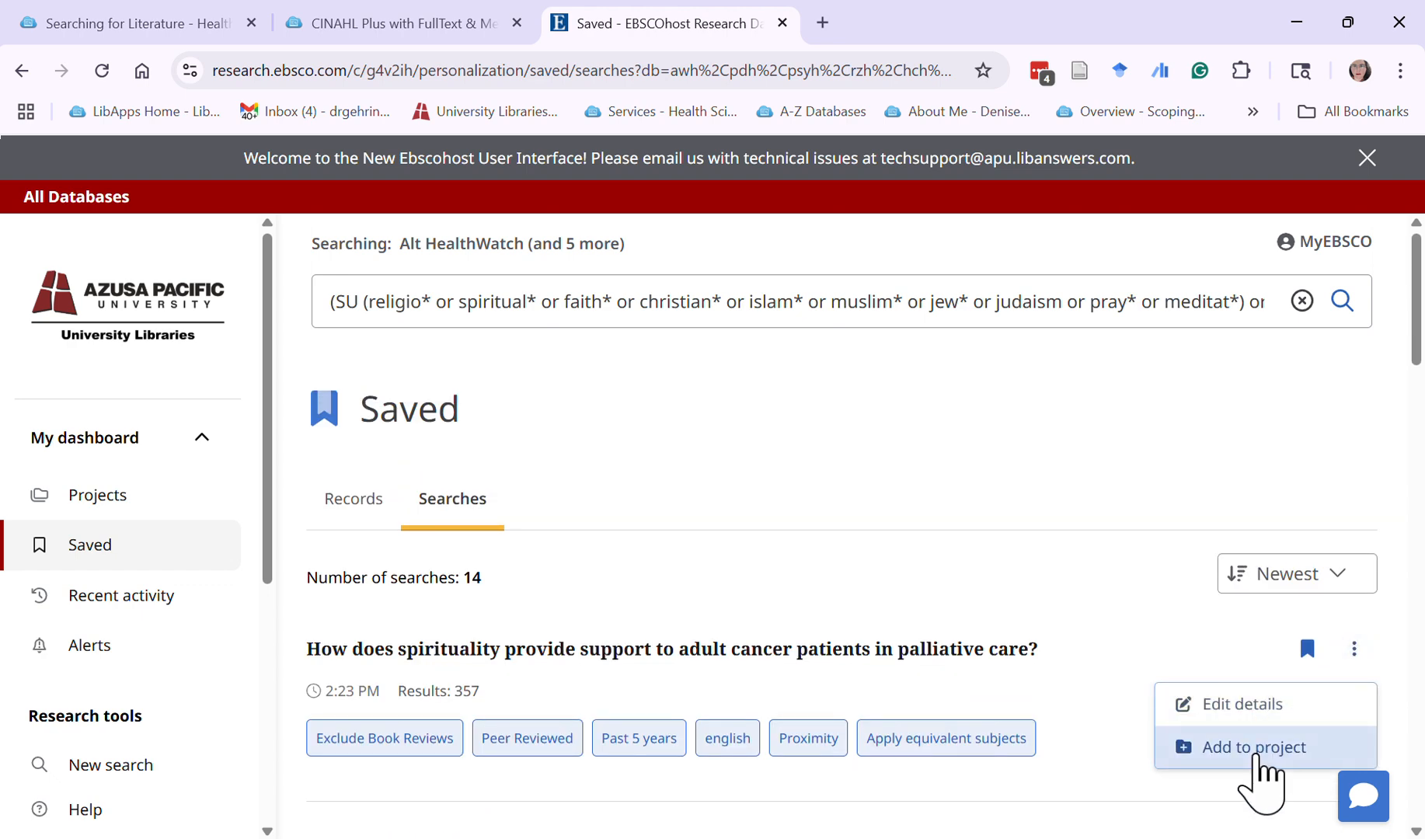
pyautogui.click(1256, 756)
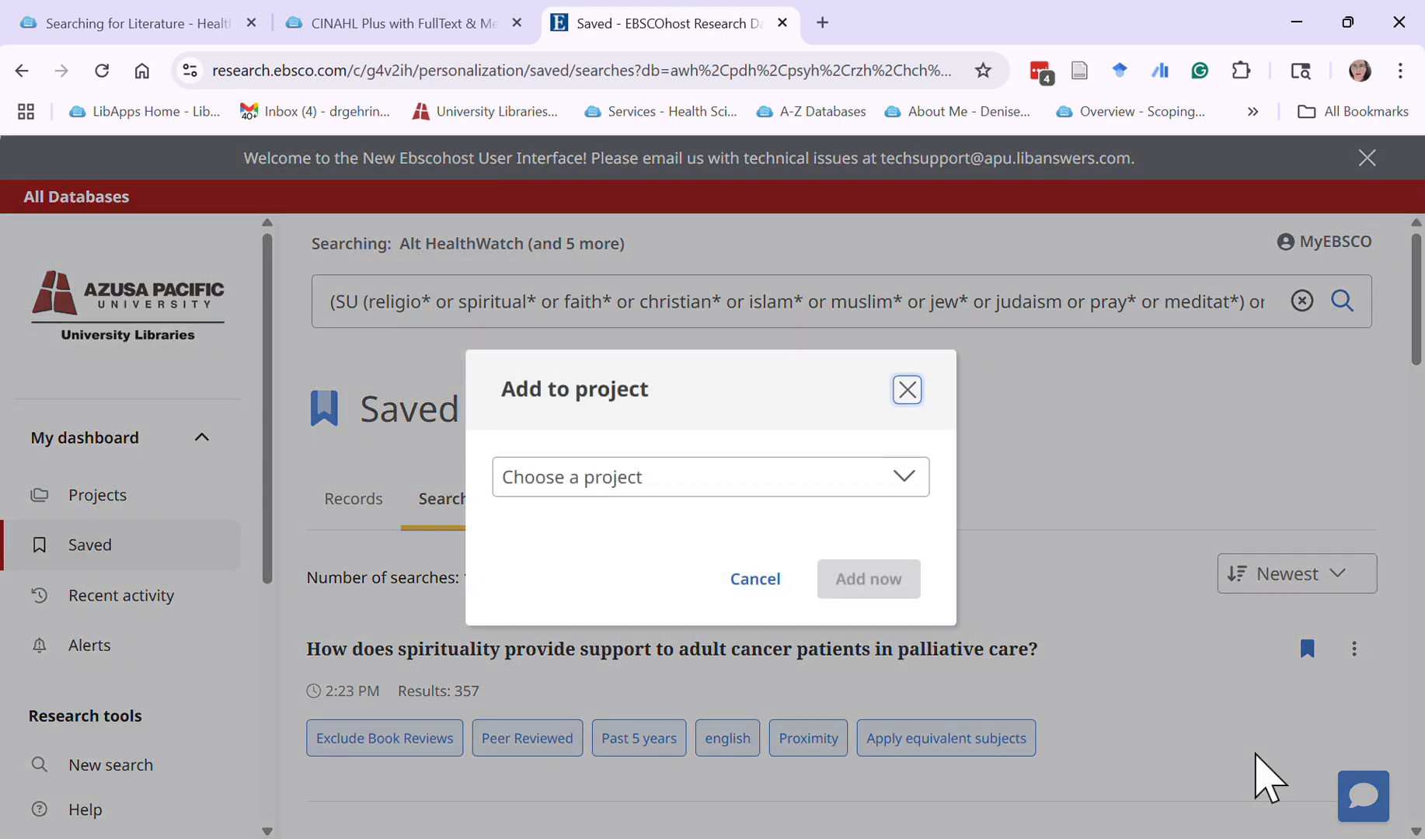
pyautogui.click(778, 487)
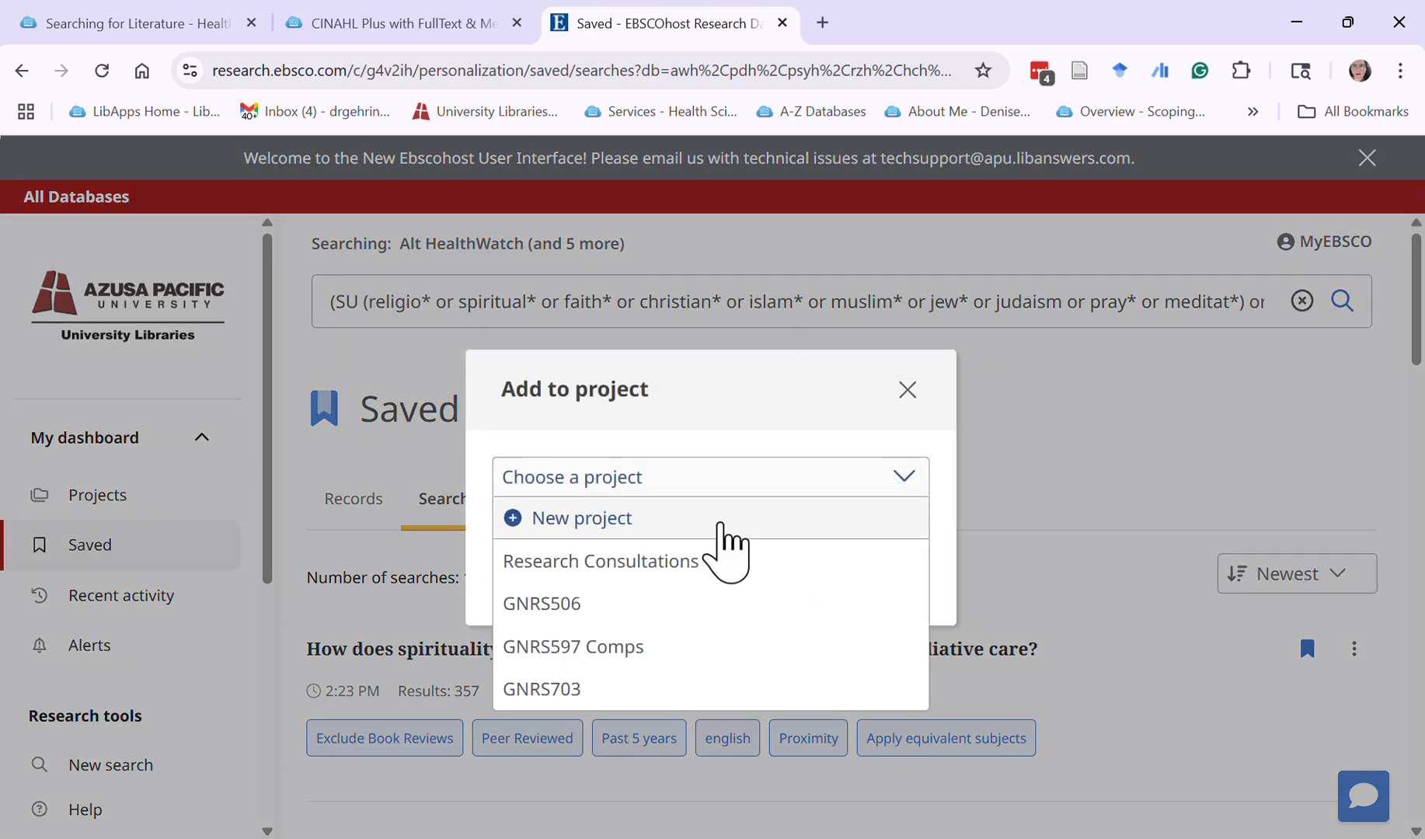
pyautogui.click(726, 519)
pyautogui.click(586, 333)
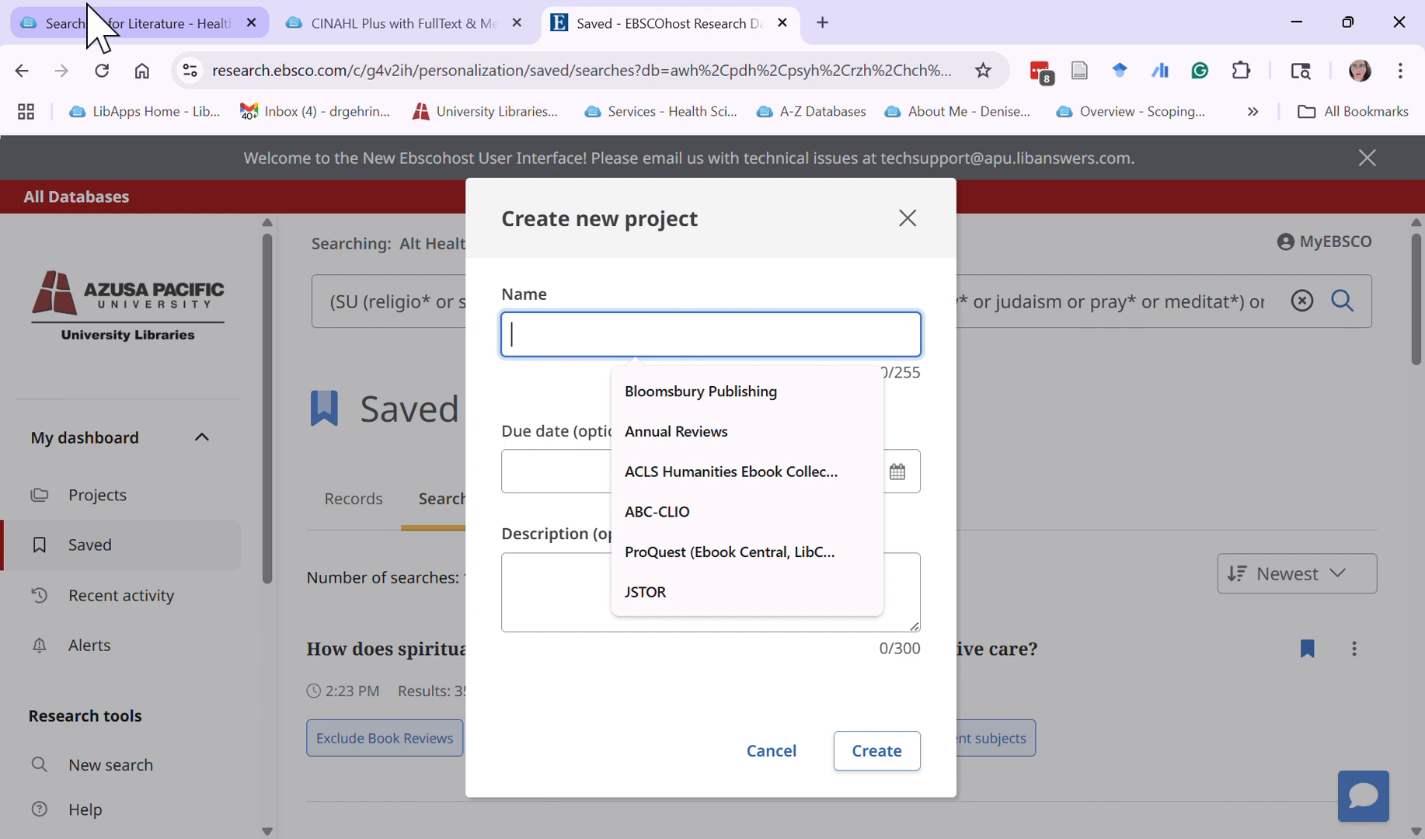
pyautogui.write('VIde')
pyautogui.write('id')
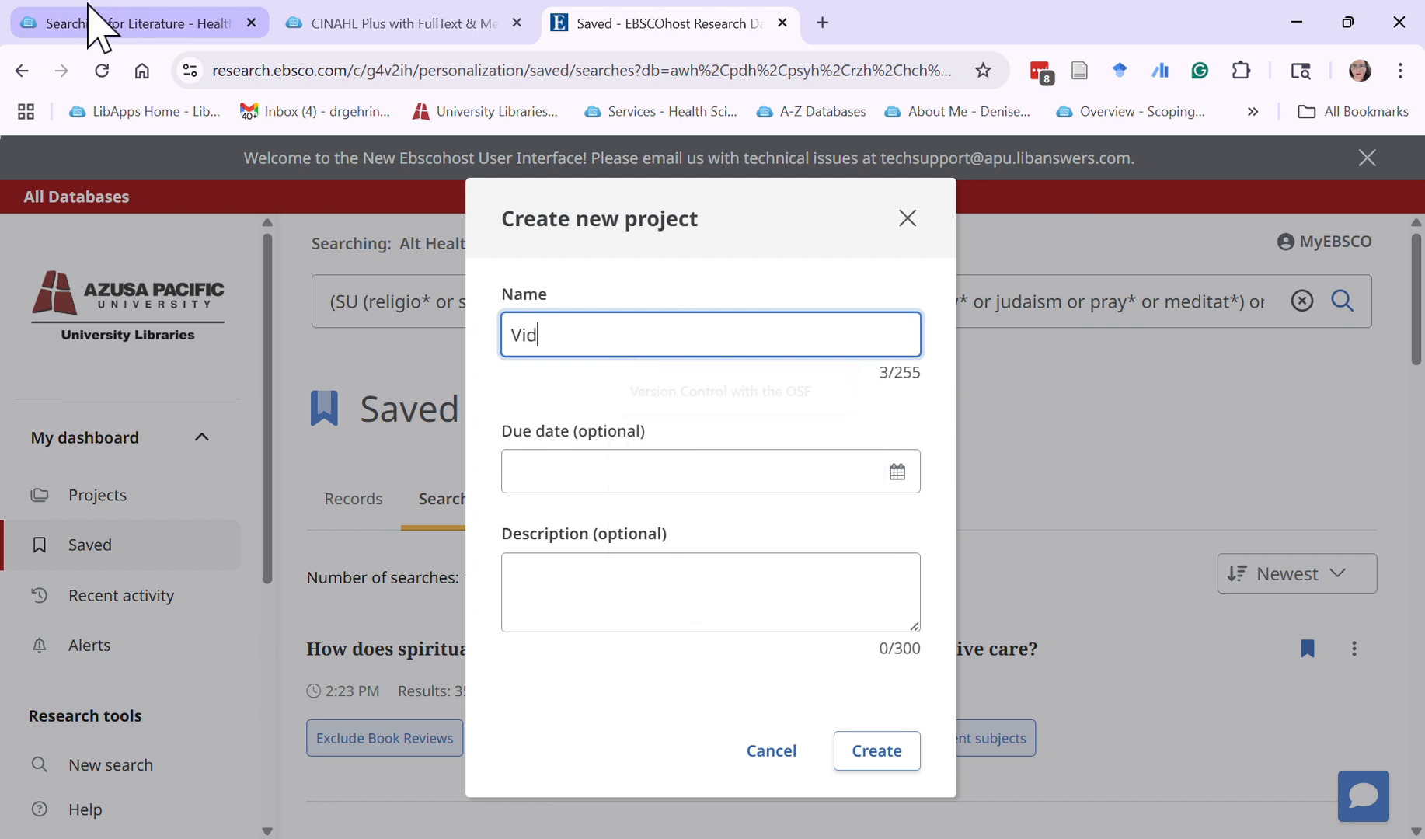
pyautogui.write('eo Search')
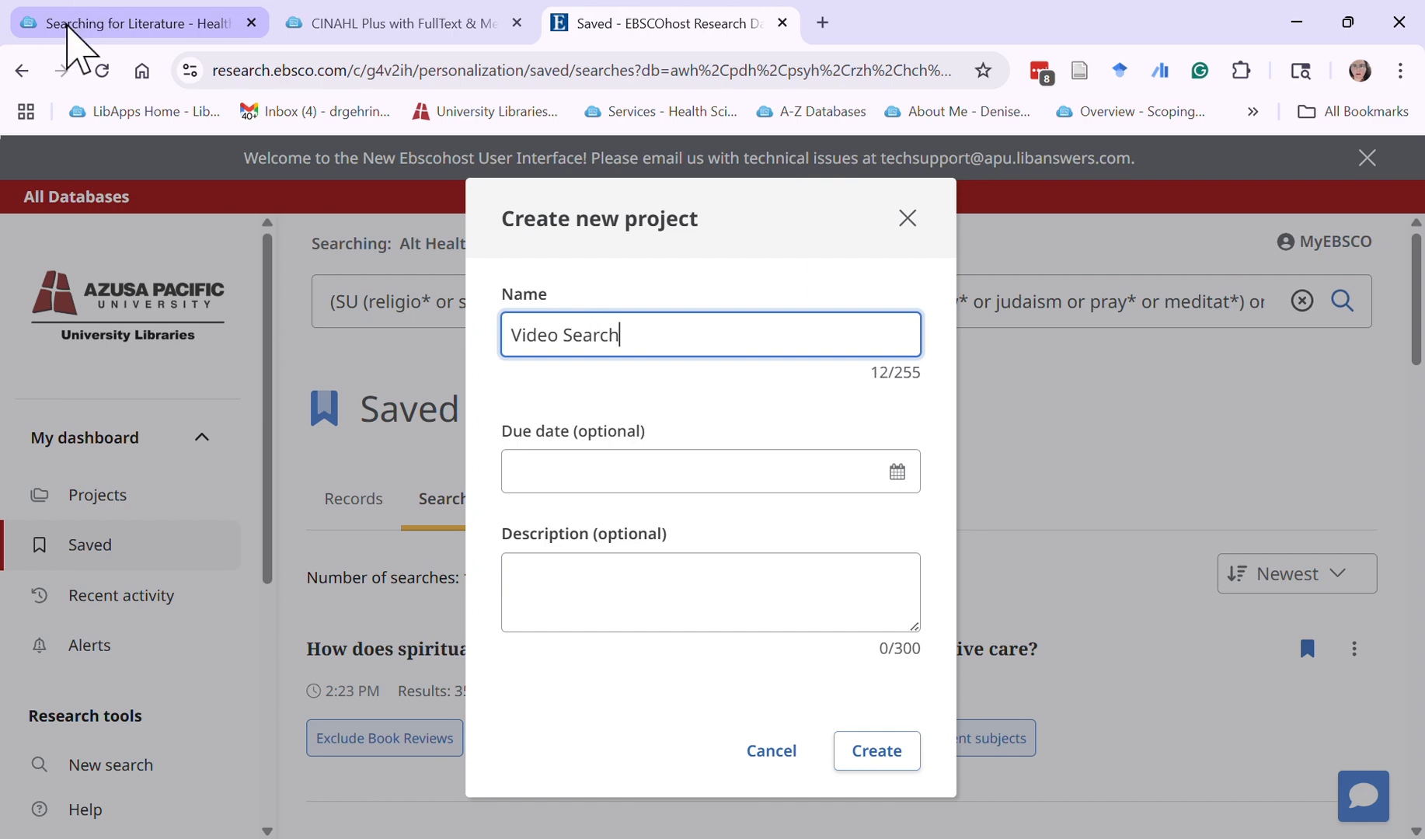
pyautogui.click(870, 750)
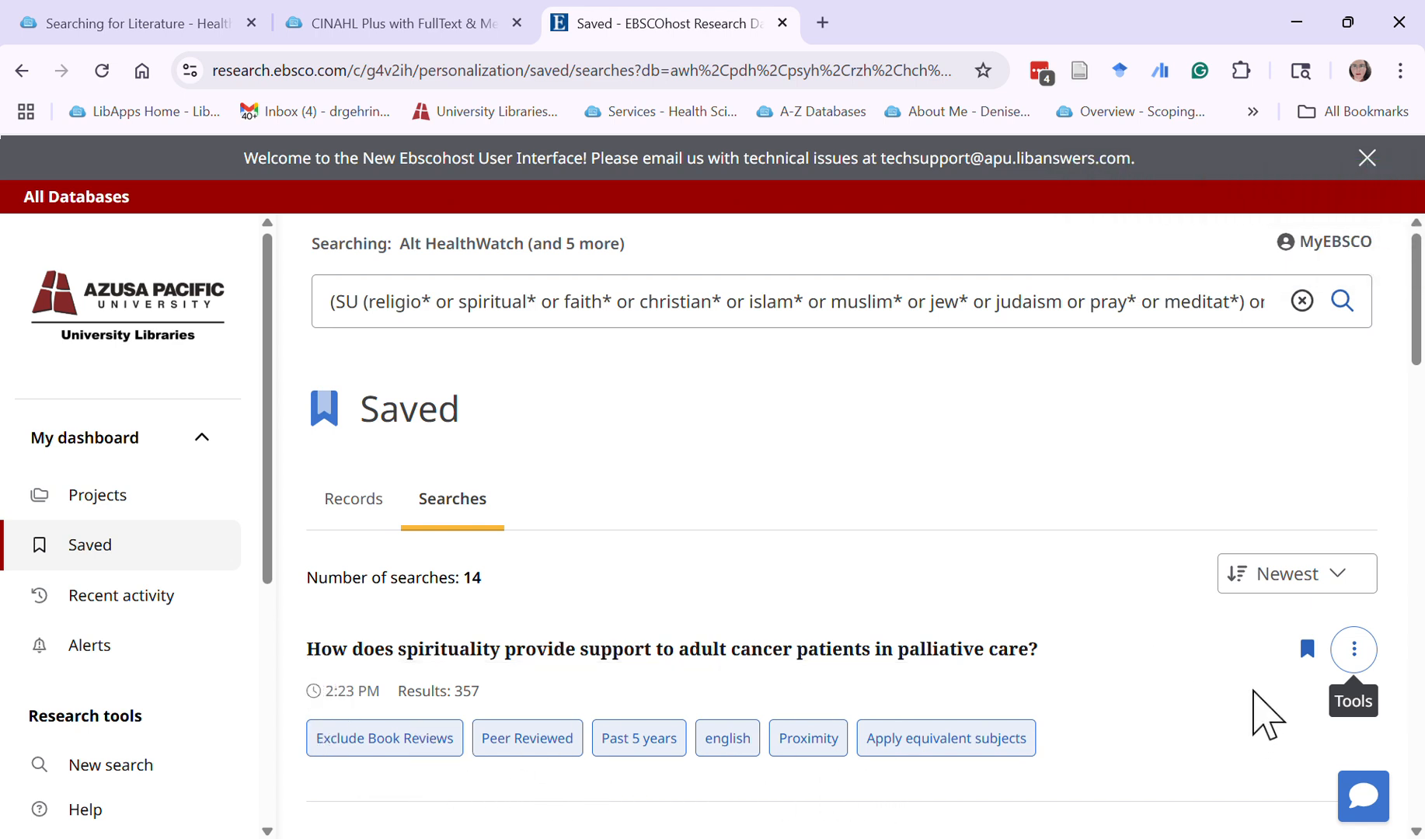
# Open the details of the saved search about spirituality in palliative care for editing
pyautogui.scroll(-2, 1257, 696)
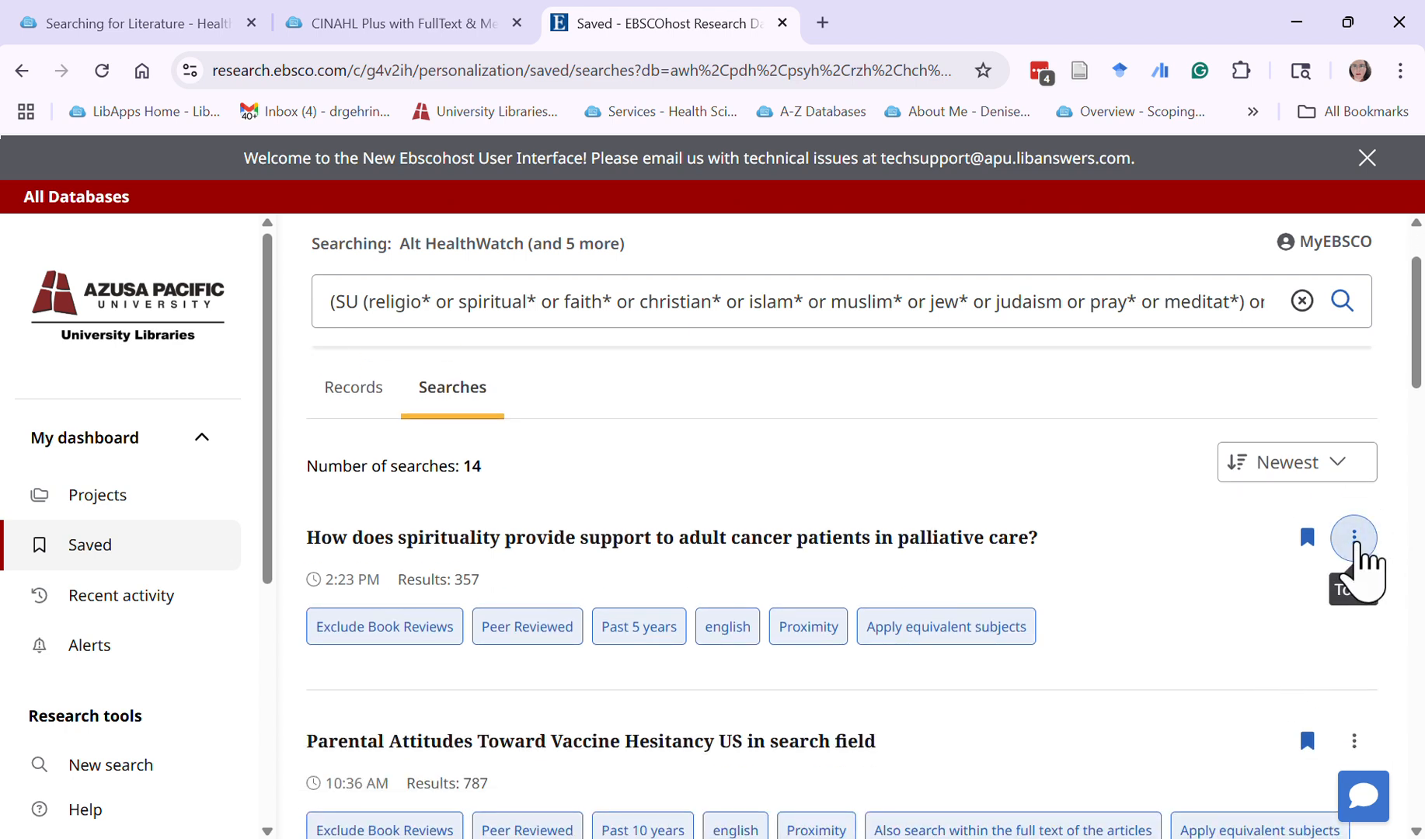
pyautogui.click(1357, 541)
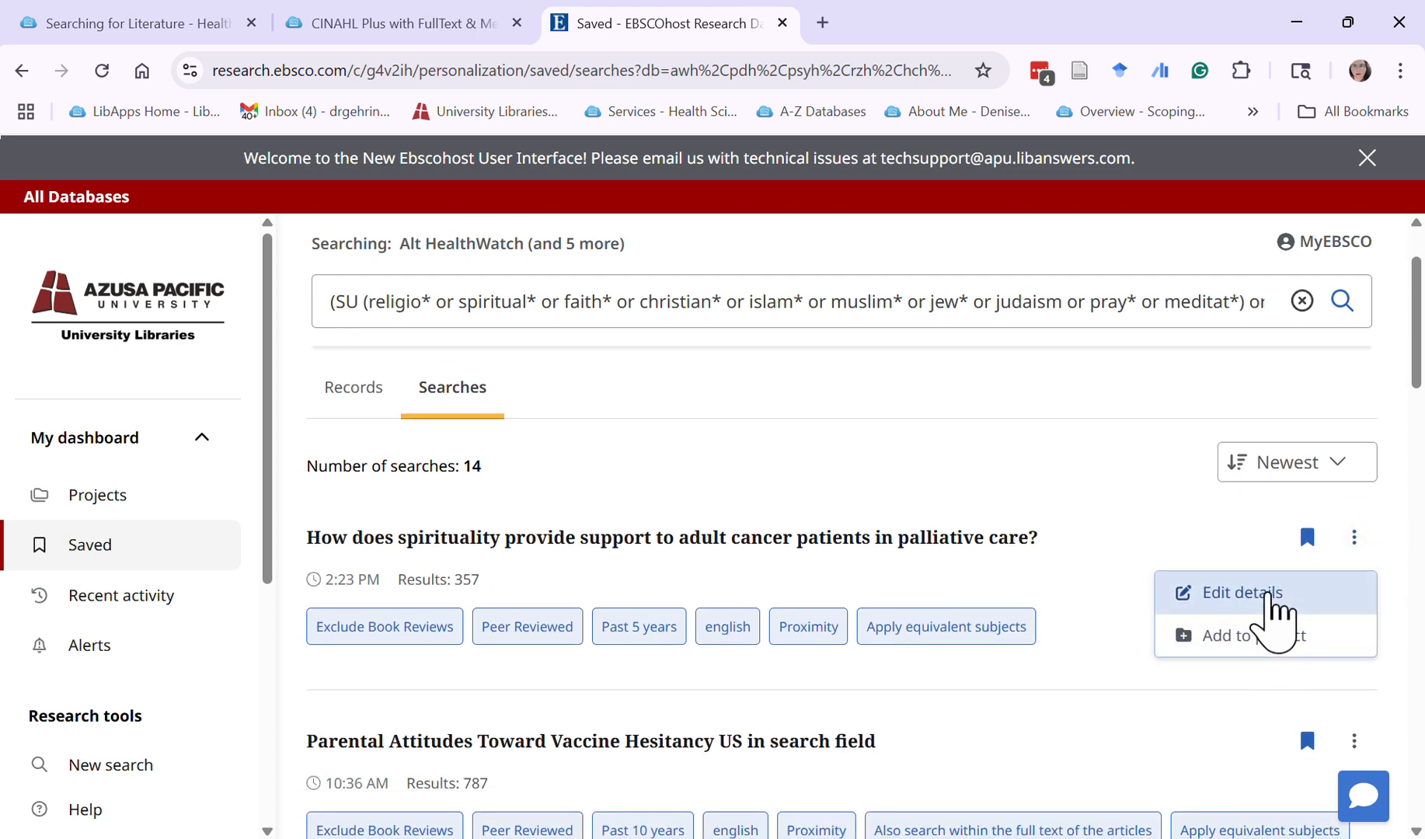
pyautogui.click(1269, 594)
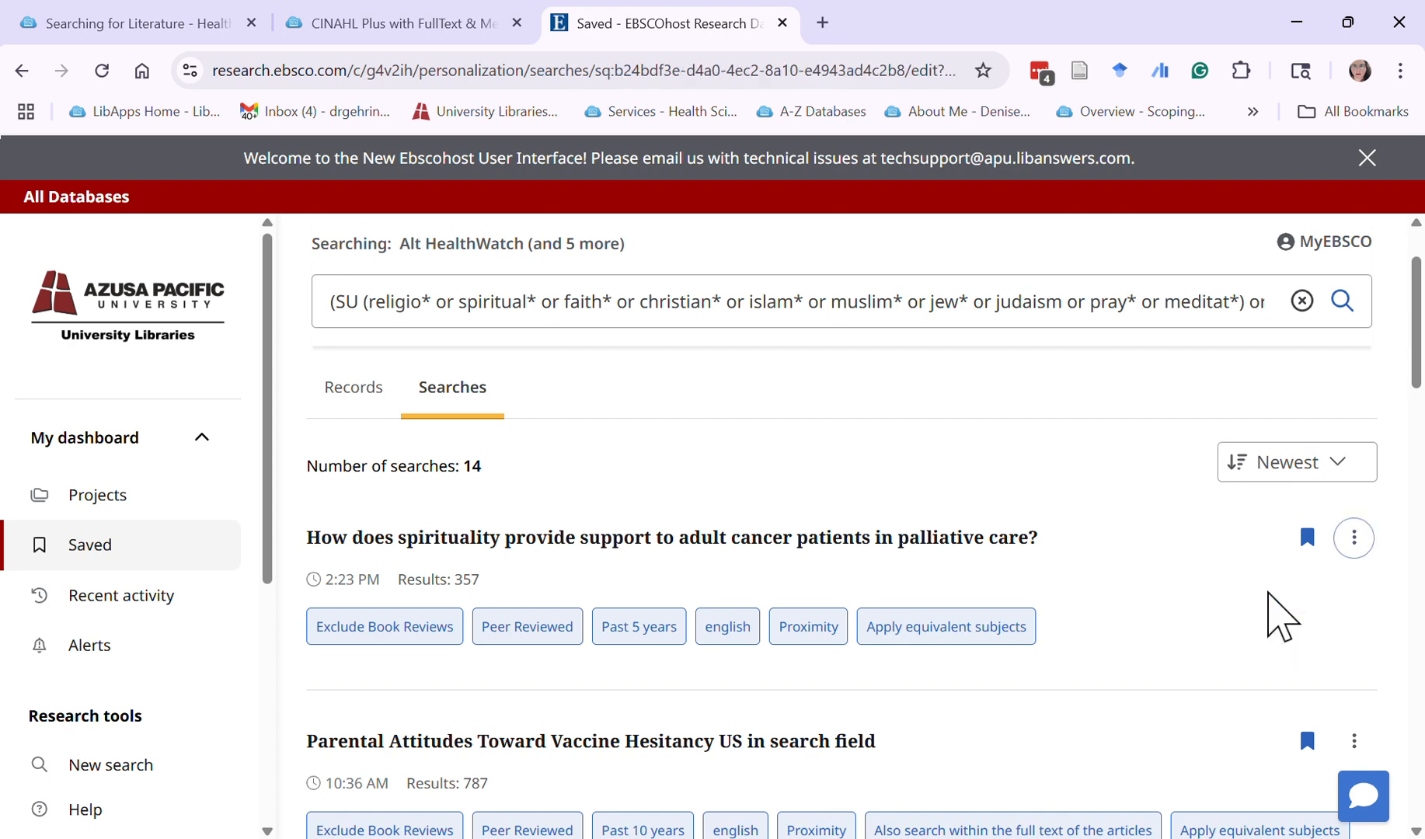
# Review the saved search's query, search mode, expanders, filters, interface and databases
pyautogui.scroll(-6, 769, 560)
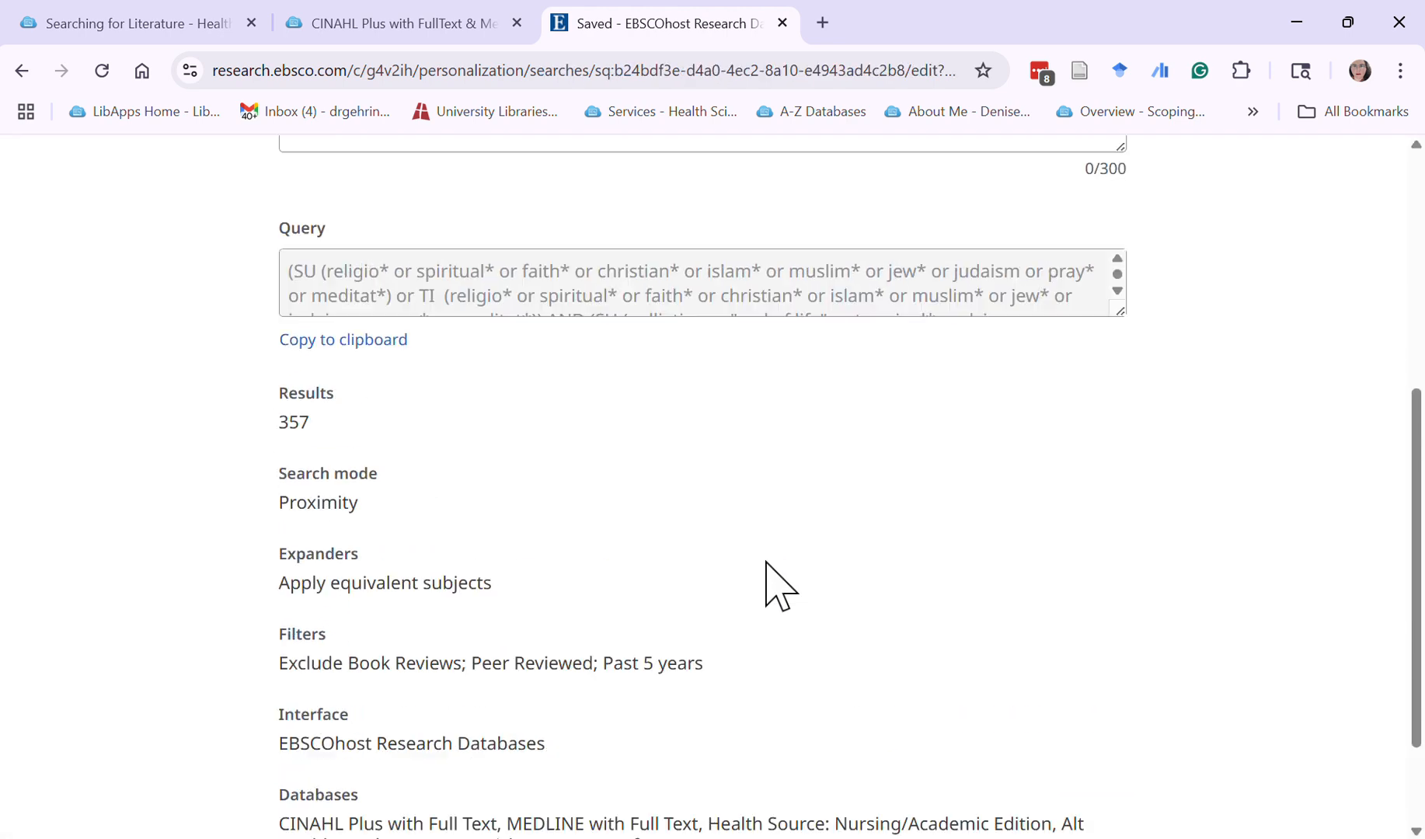
pyautogui.scroll(3, 775, 585)
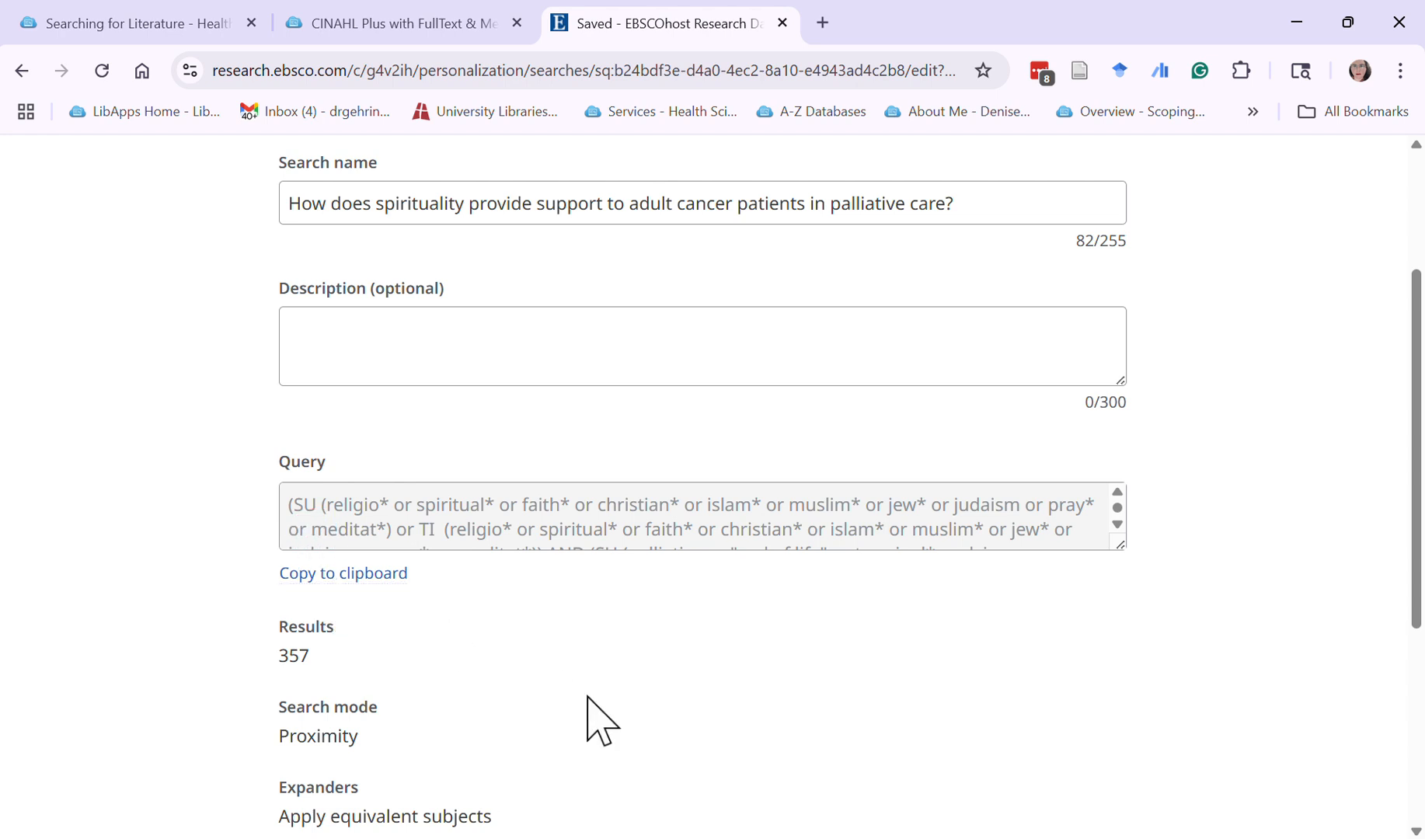
pyautogui.scroll(-4, 589, 715)
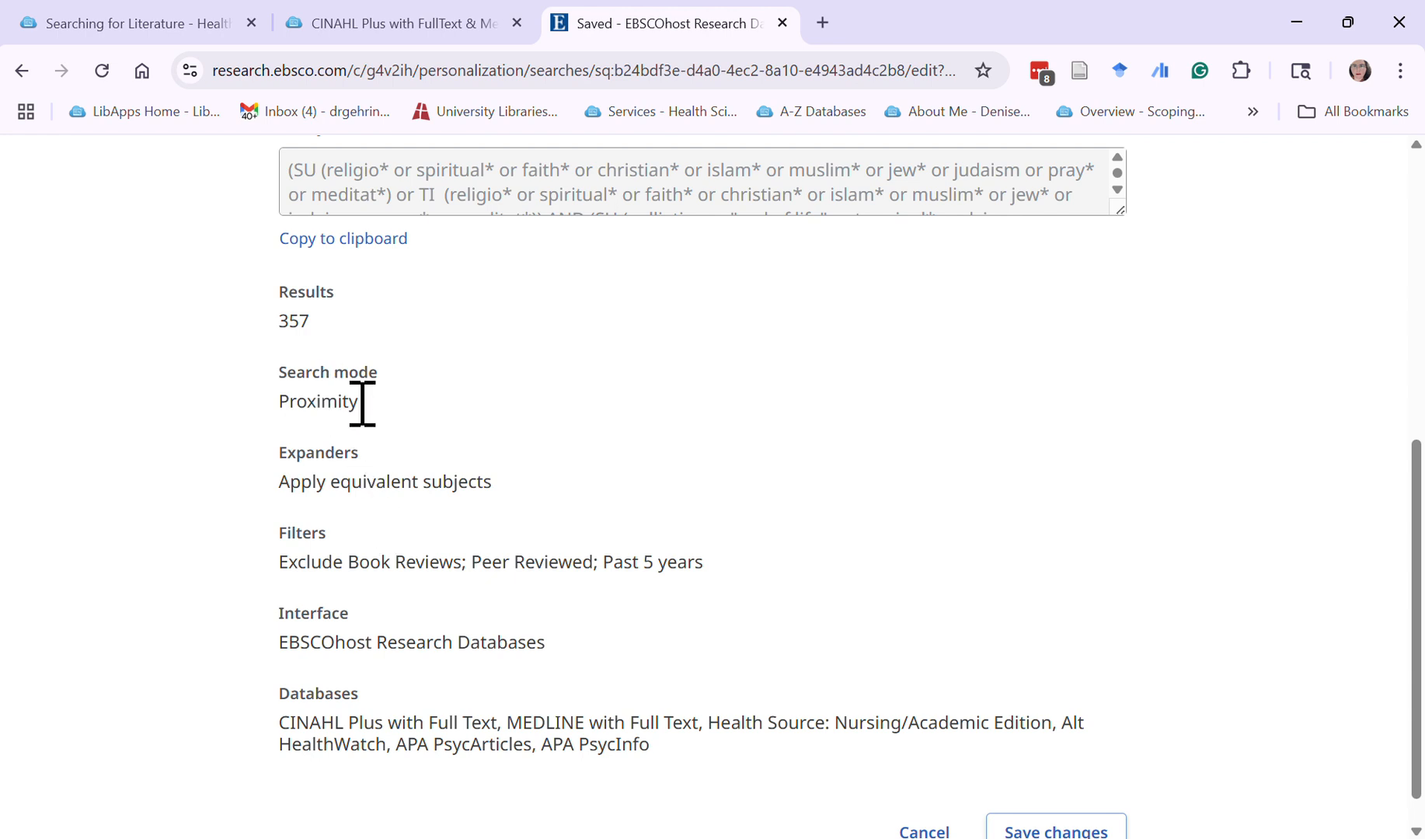
pyautogui.moveTo(362, 403); pyautogui.dragTo(307, 401)
pyautogui.moveTo(280, 485); pyautogui.dragTo(493, 502)
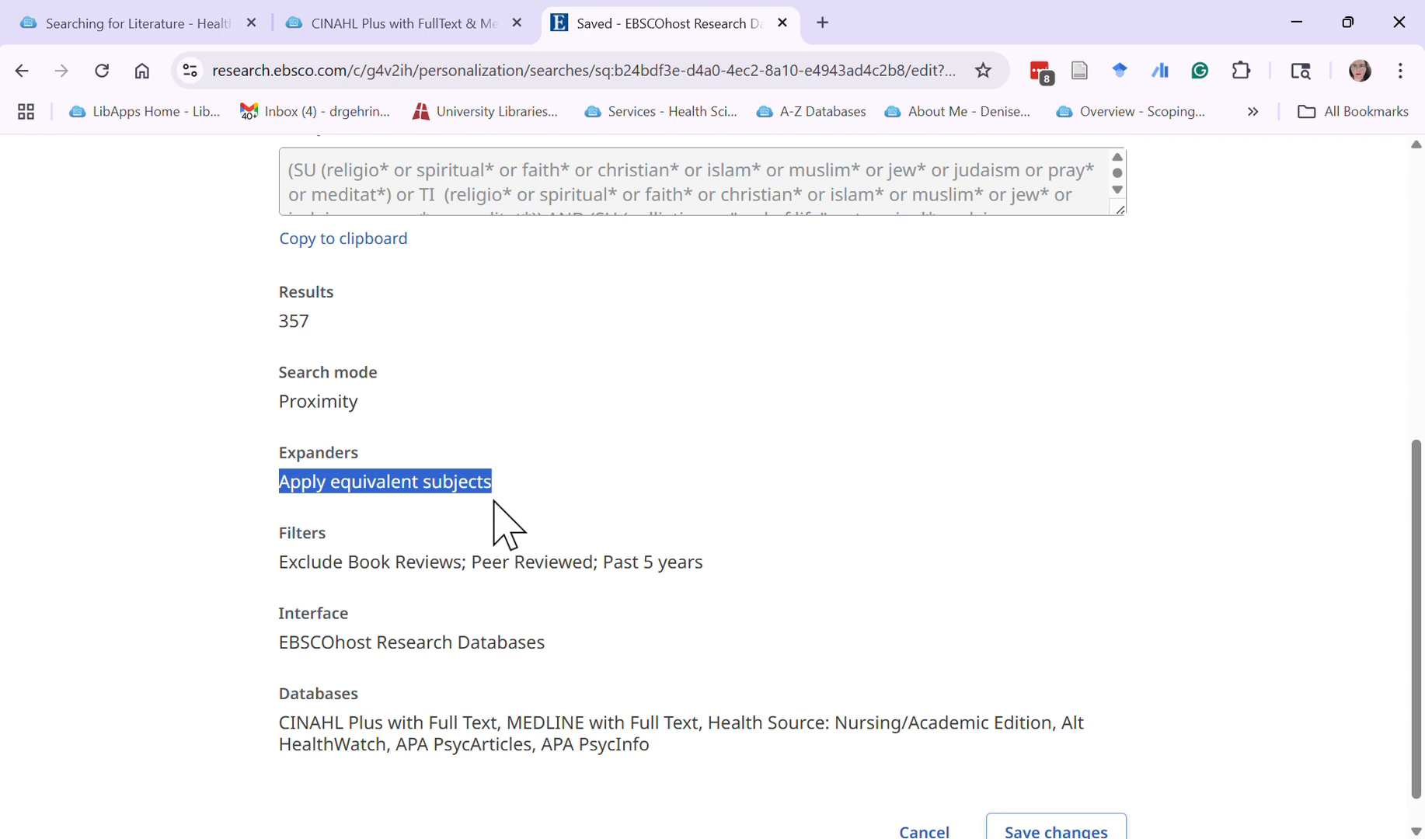
pyautogui.moveTo(279, 571); pyautogui.dragTo(717, 577)
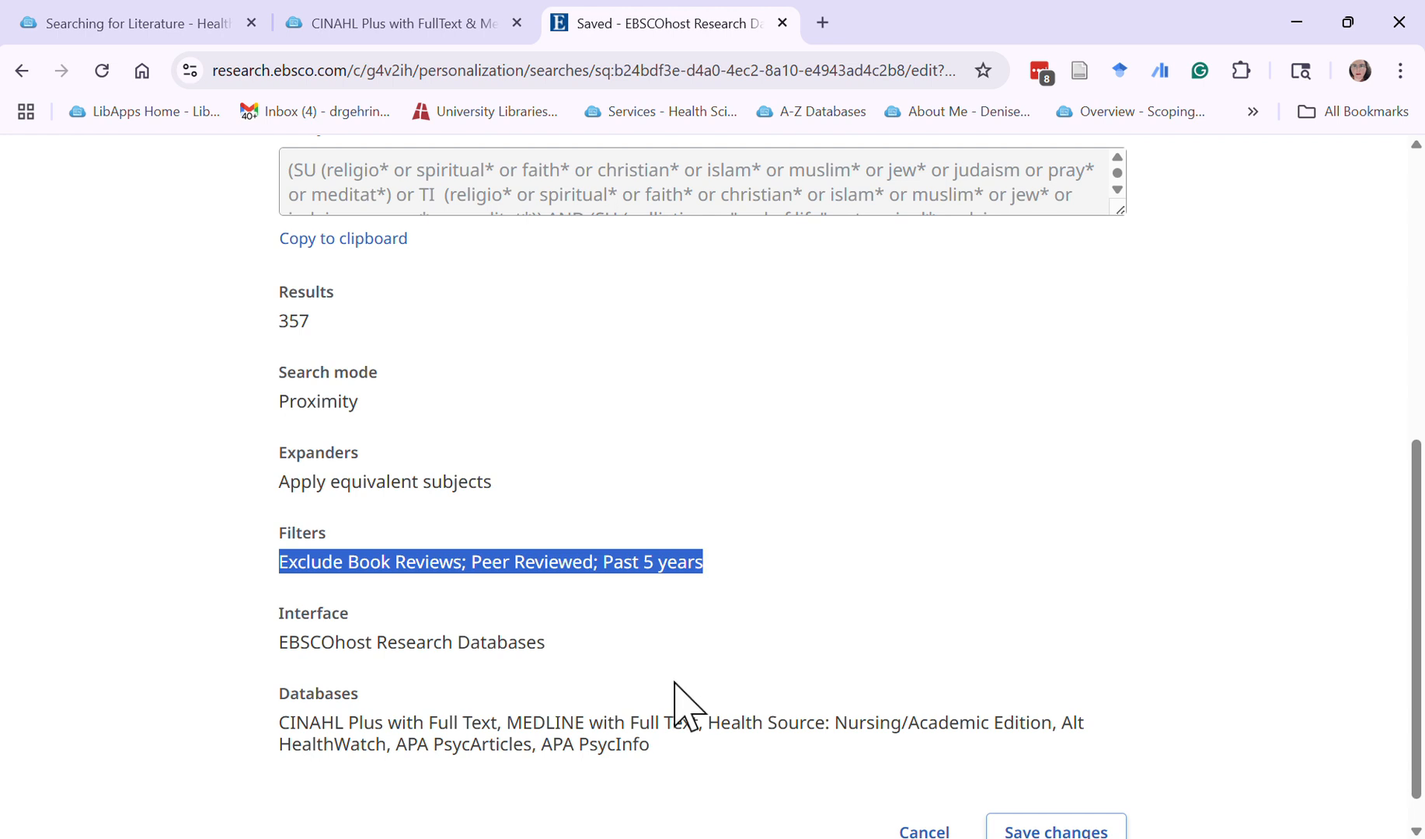
pyautogui.moveTo(283, 653); pyautogui.dragTo(588, 679)
pyautogui.moveTo(284, 731); pyautogui.dragTo(691, 785)
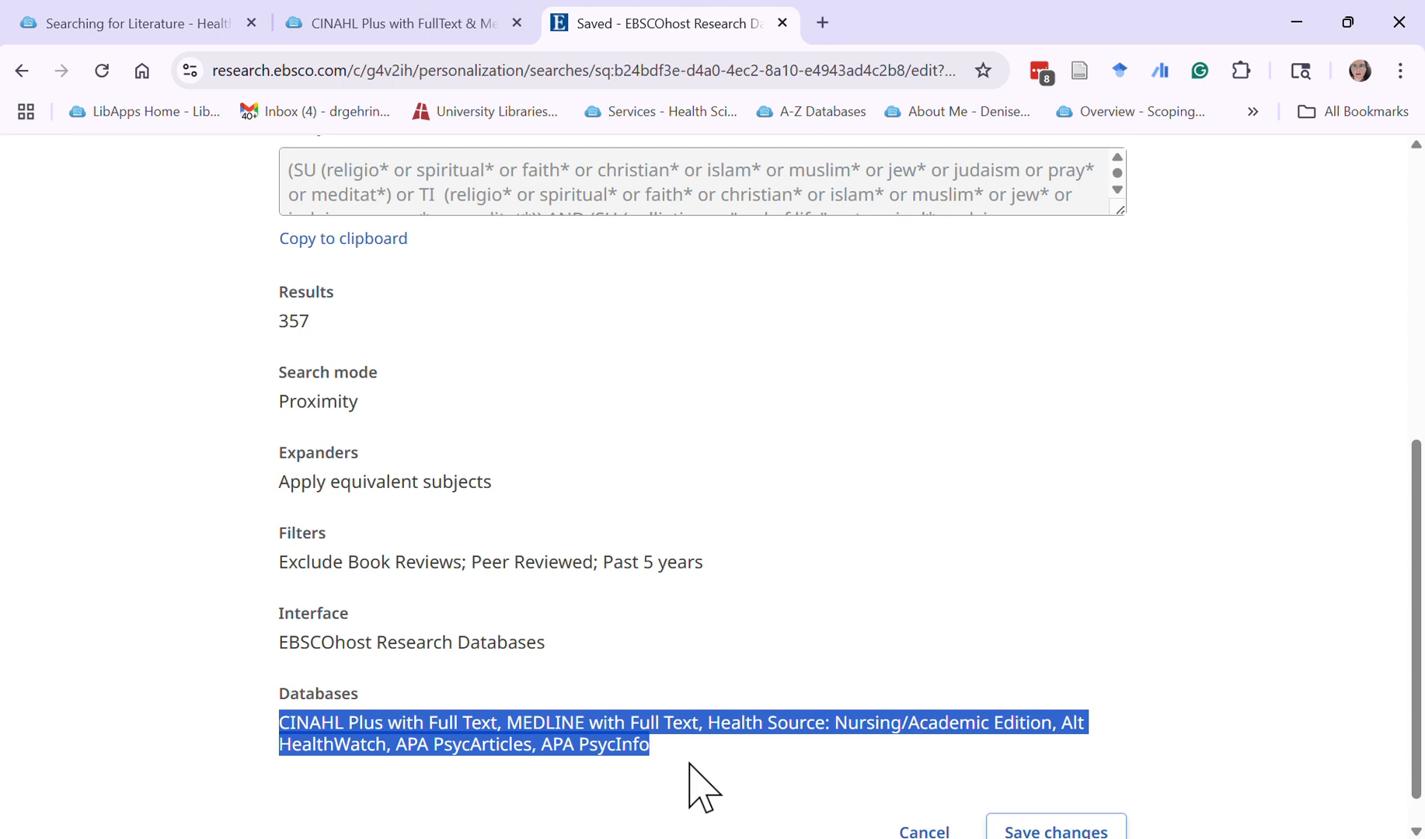
pyautogui.scroll(-2, 706, 773)
pyautogui.scroll(5, 724, 757)
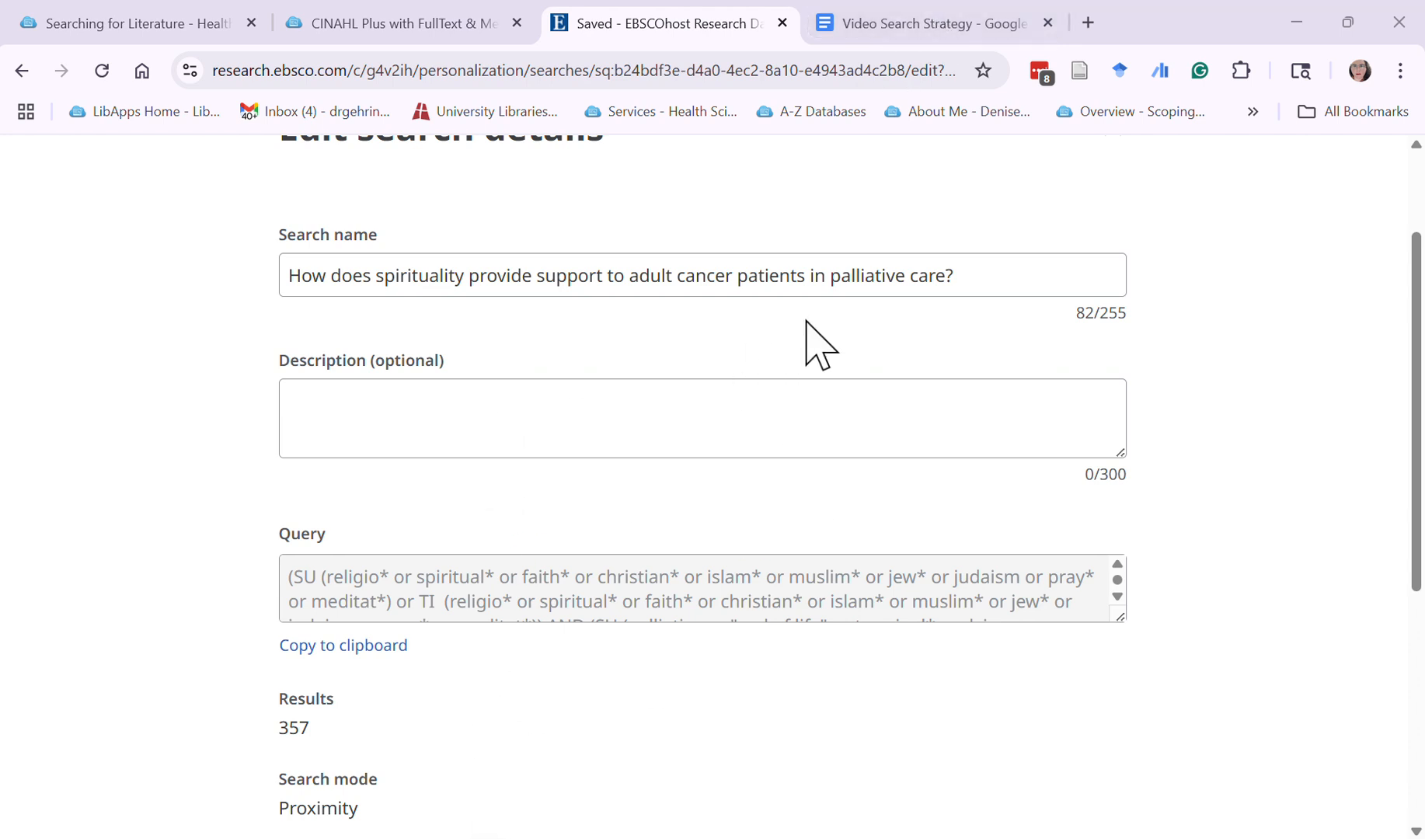
# Copy the saved search's name into the empty "Video Search Strategy" Google Docs document
pyautogui.moveTo(967, 290); pyautogui.dragTo(237, 272)
pyautogui.hotkey('ctrl', 'c')
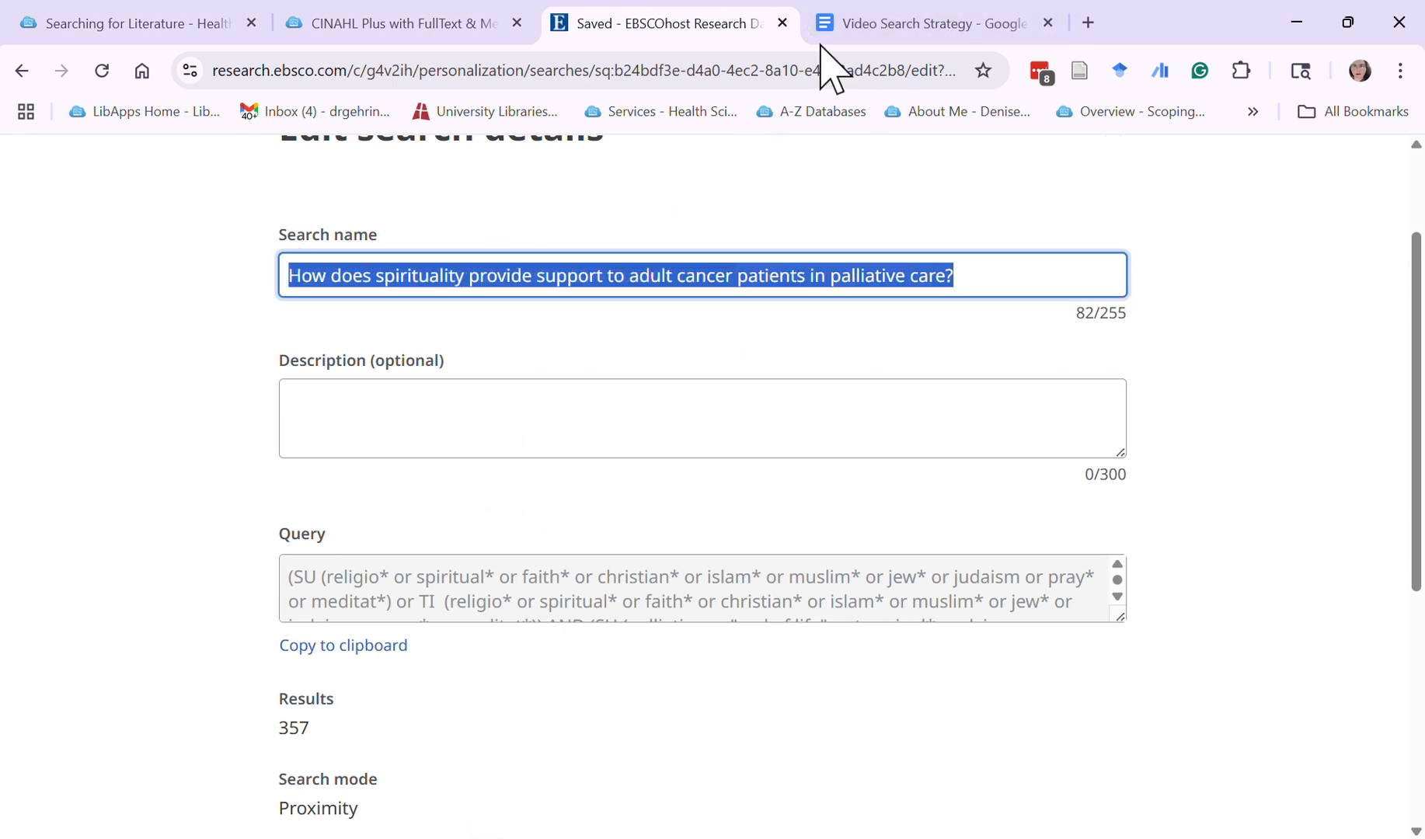
pyautogui.click(977, 29)
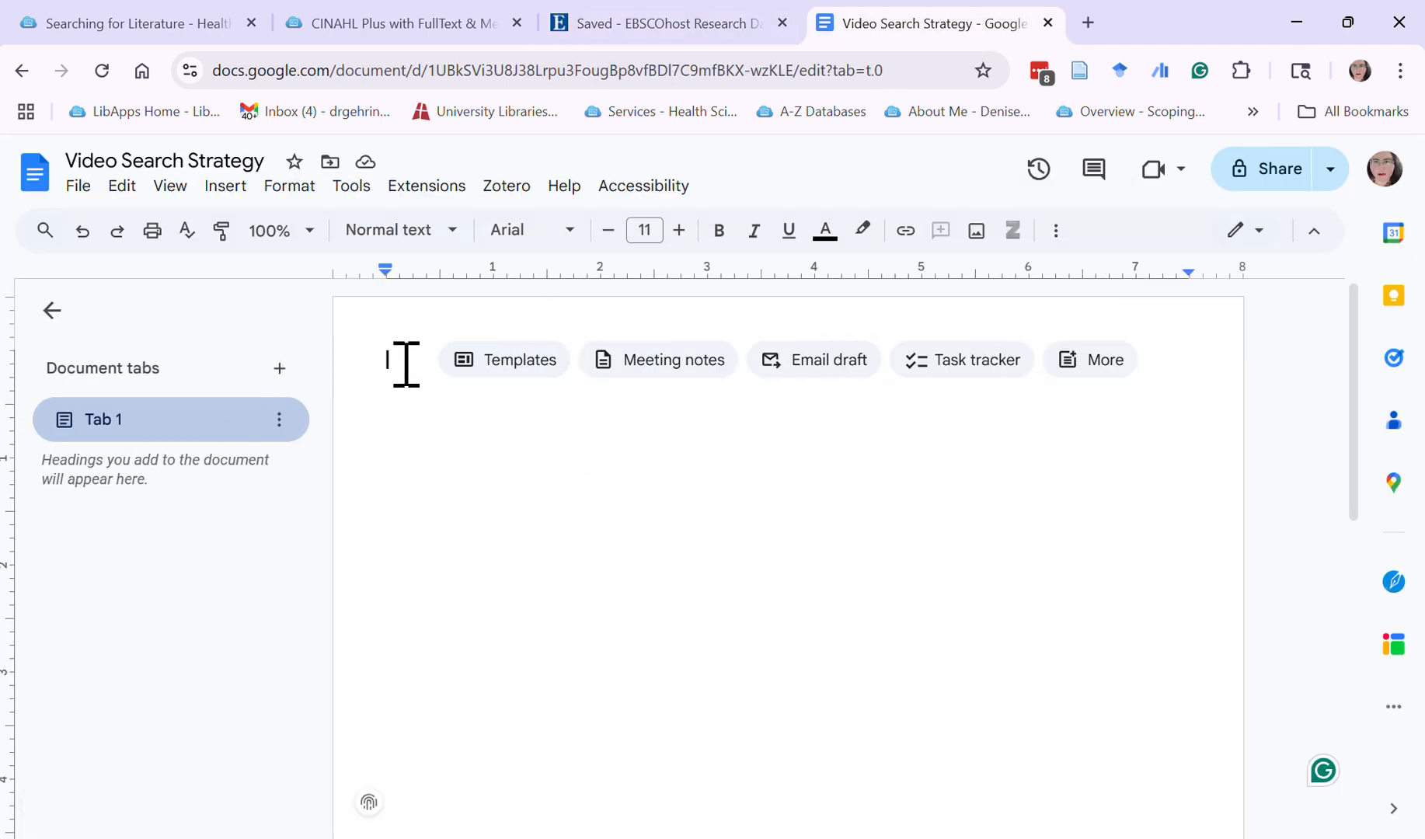
pyautogui.hotkey('ctrl', 'v')
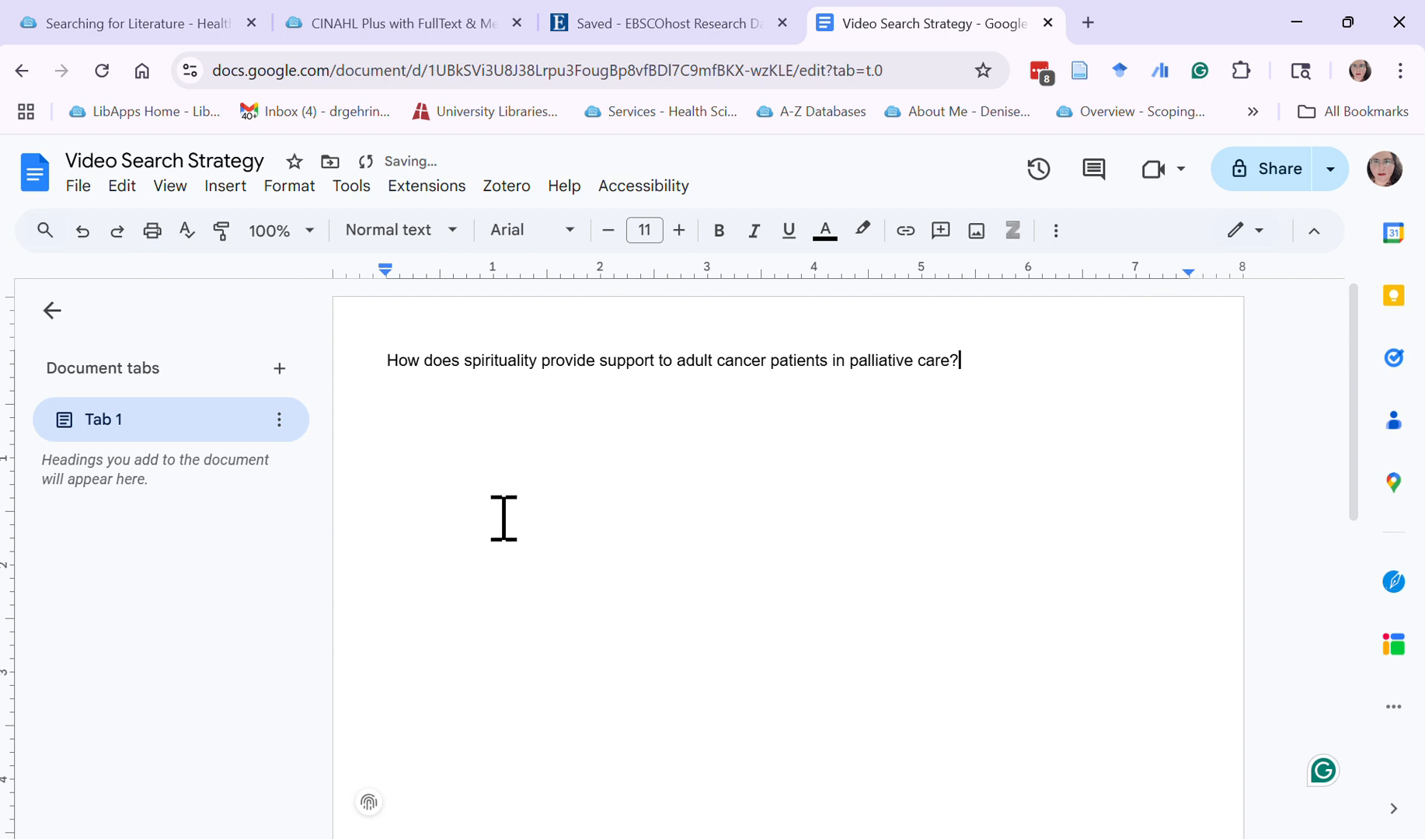
# Copy the saved search's query from EBSCOhost and start a new line below the research question in the Google Docs document
pyautogui.click(558, 31)
pyautogui.click(331, 649)
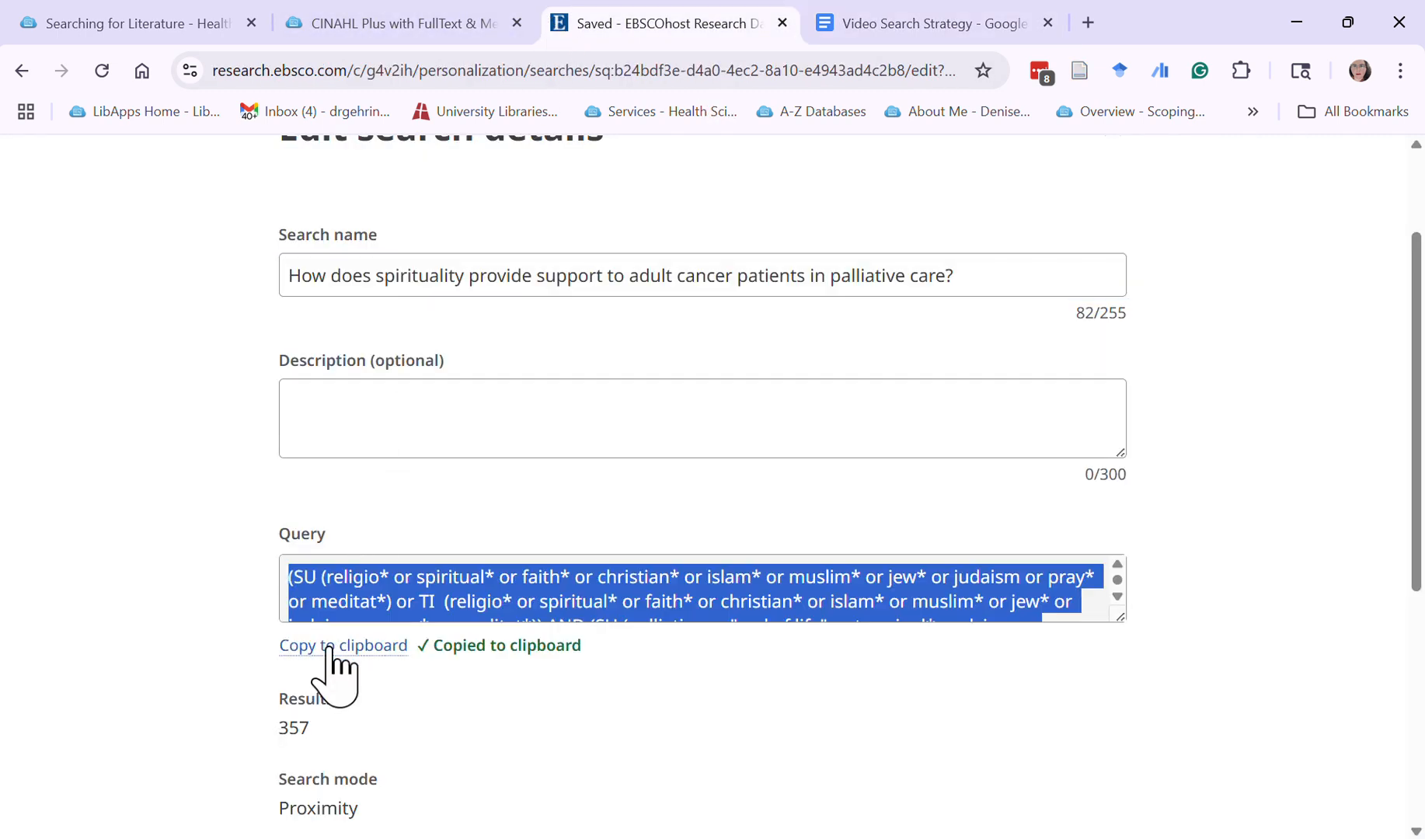
pyautogui.click(967, 24)
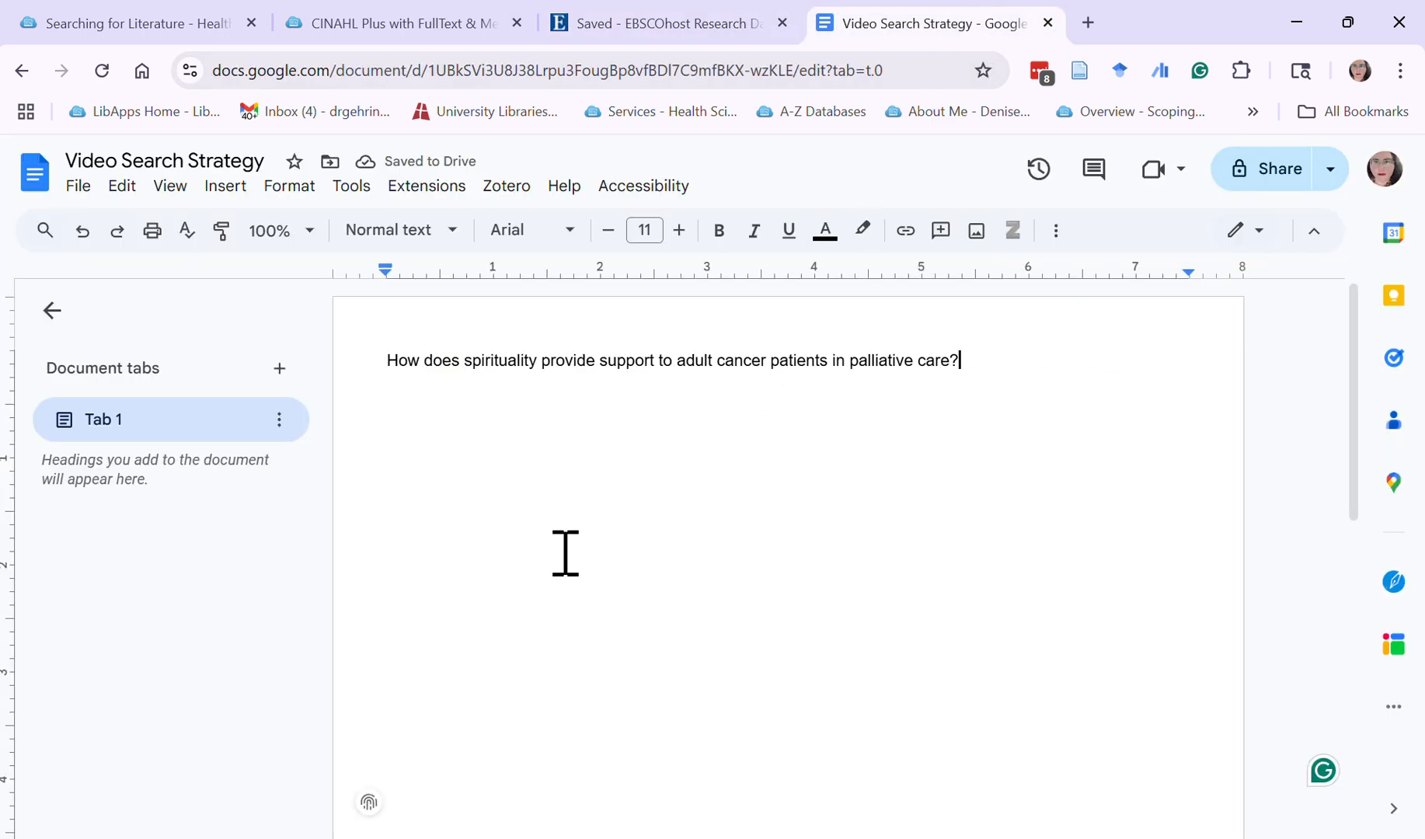
pyautogui.press('Return')
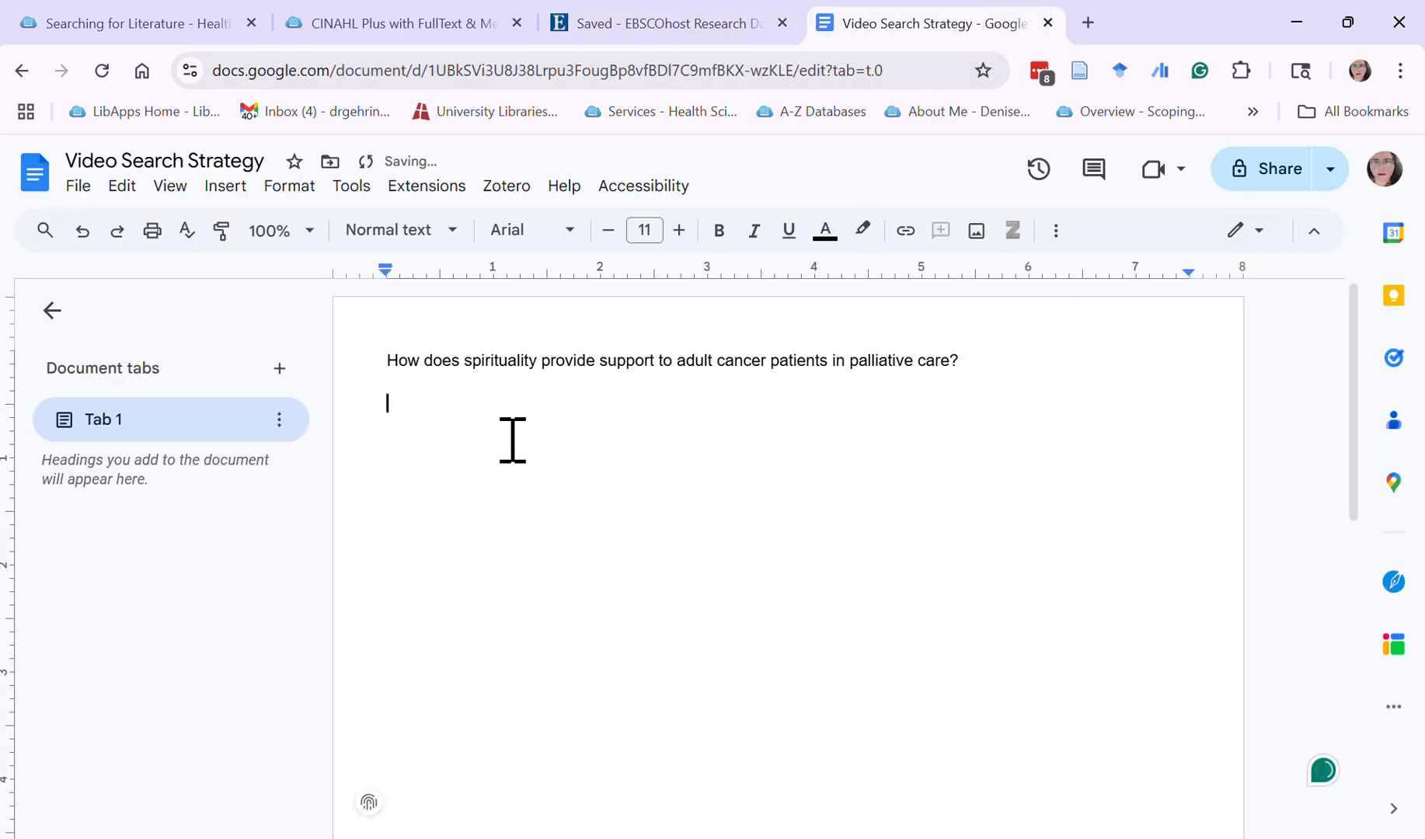
pyautogui.write('W')
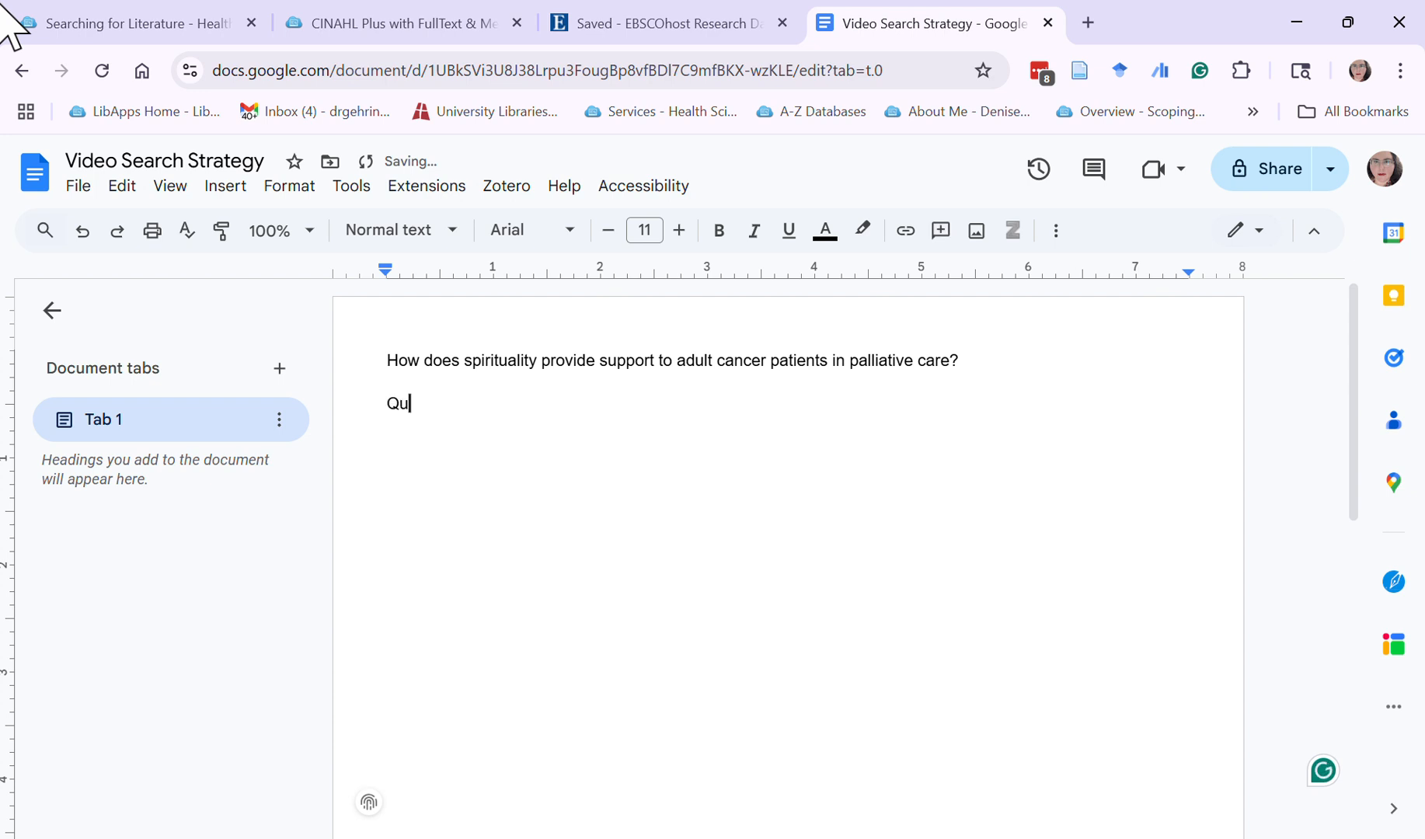
pyautogui.press('Return')
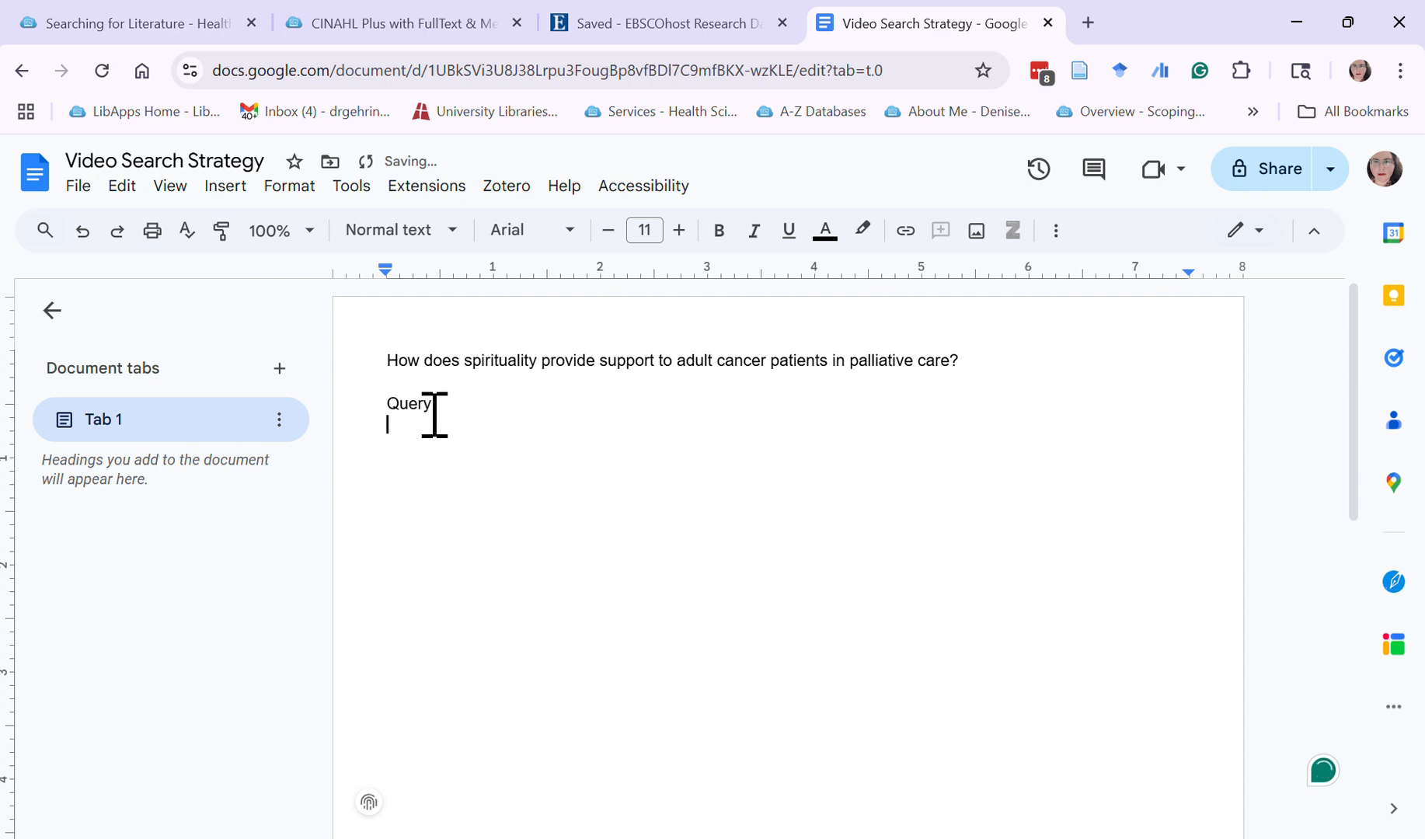
pyautogui.press('BackSpace')
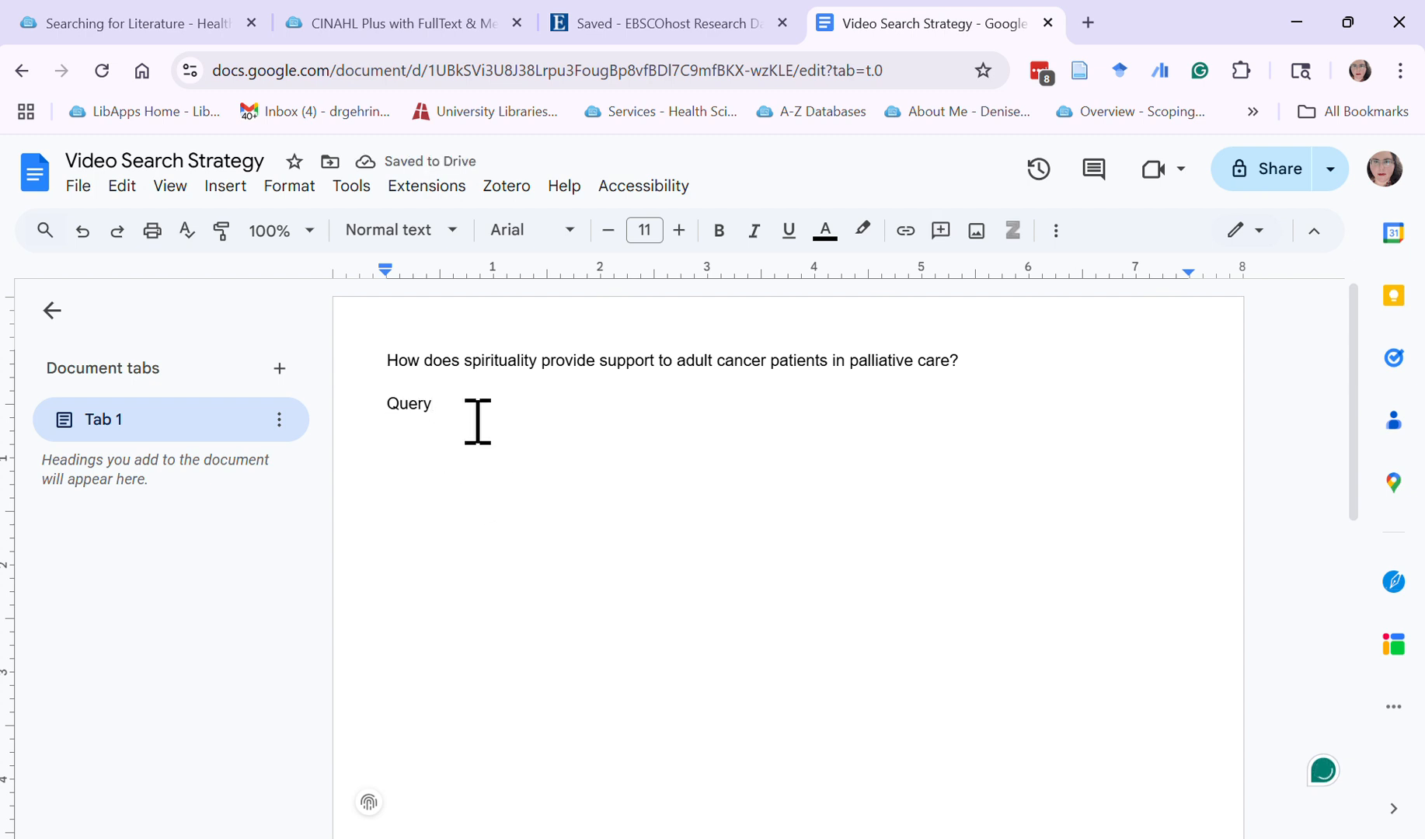
pyautogui.doubleClick(389, 403)
pyautogui.press('BackSpace')
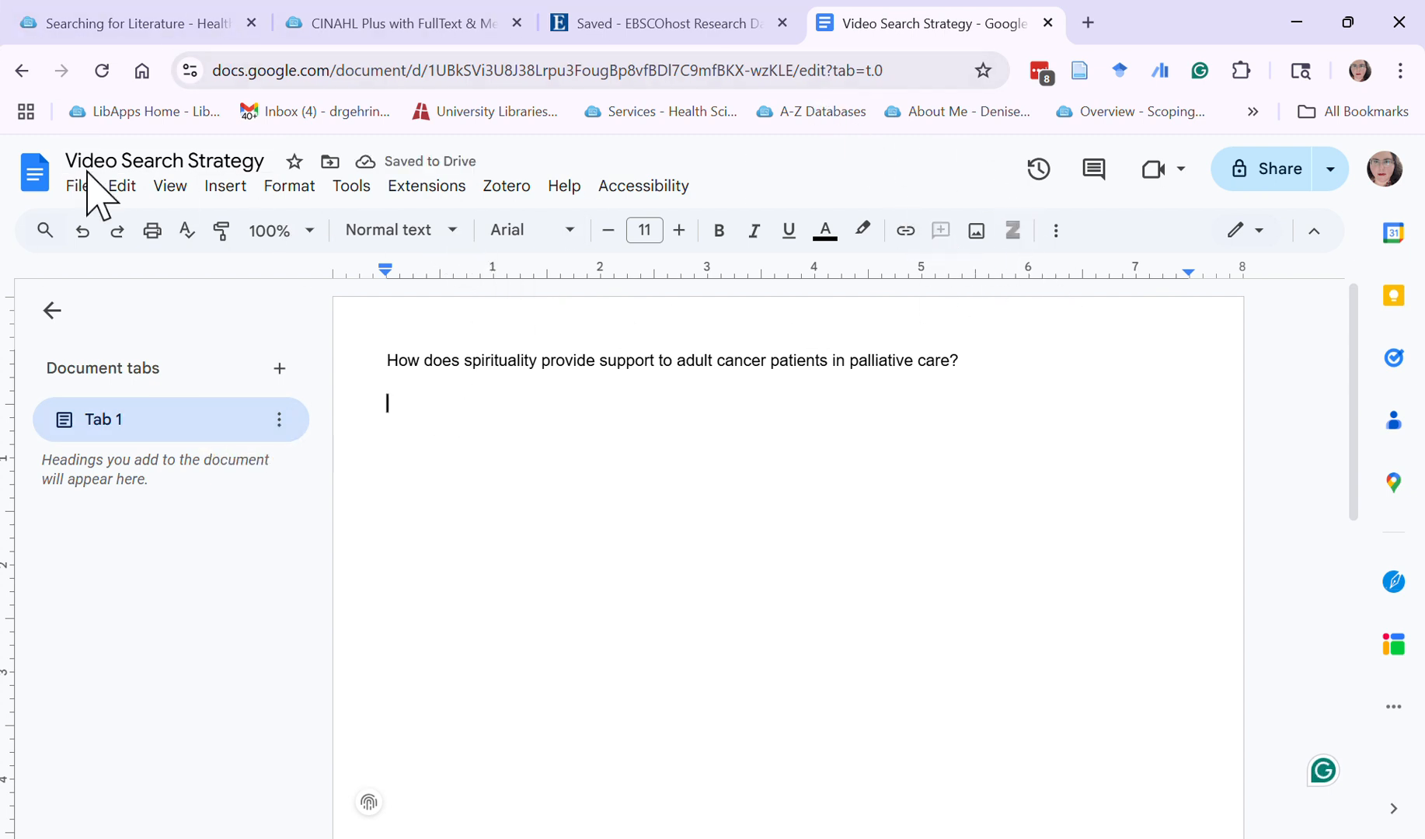
# Insert a table with two columns and five rows below the research question
pyautogui.click(225, 186)
pyautogui.moveTo(304, 256)
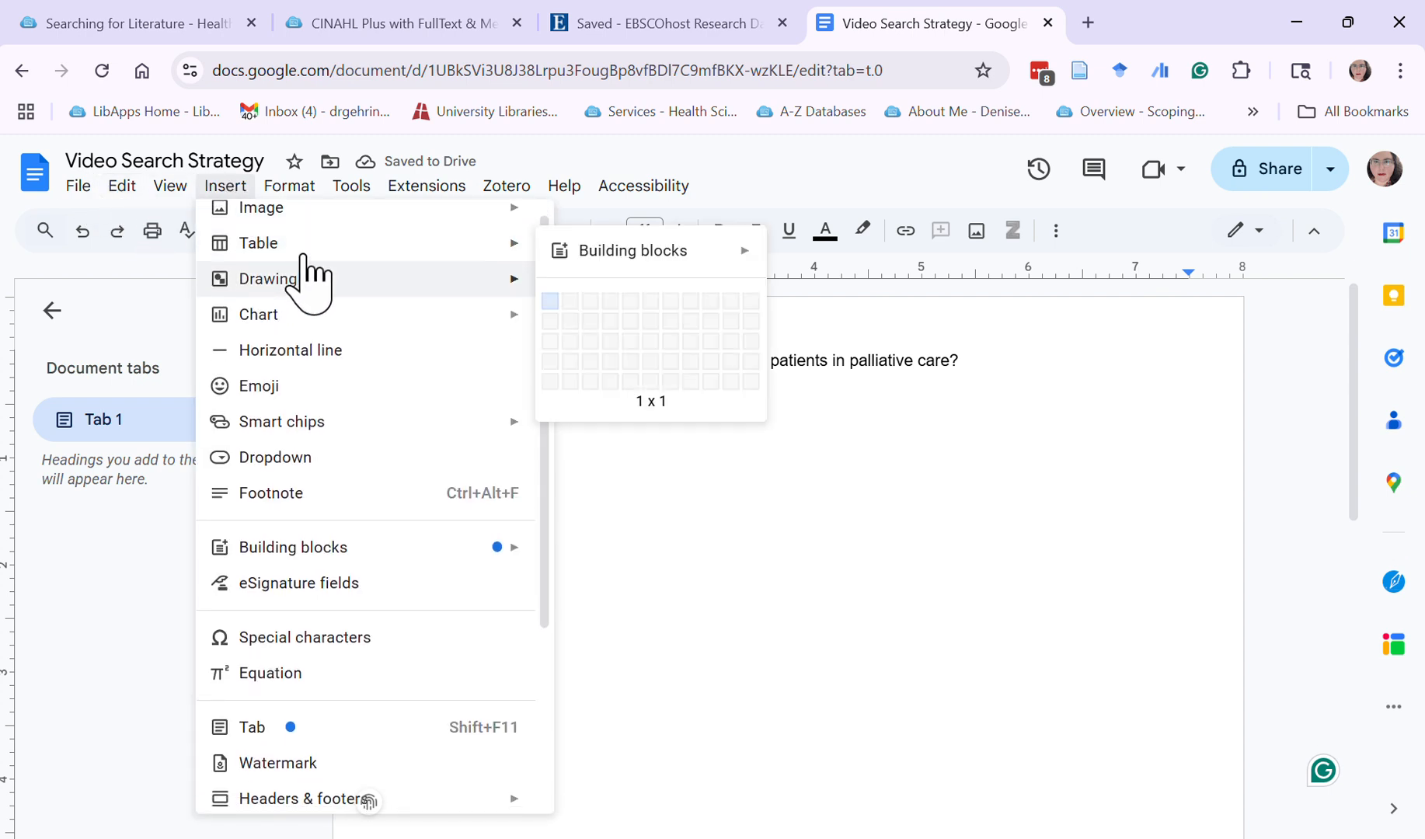
pyautogui.scroll(-1, 327, 280)
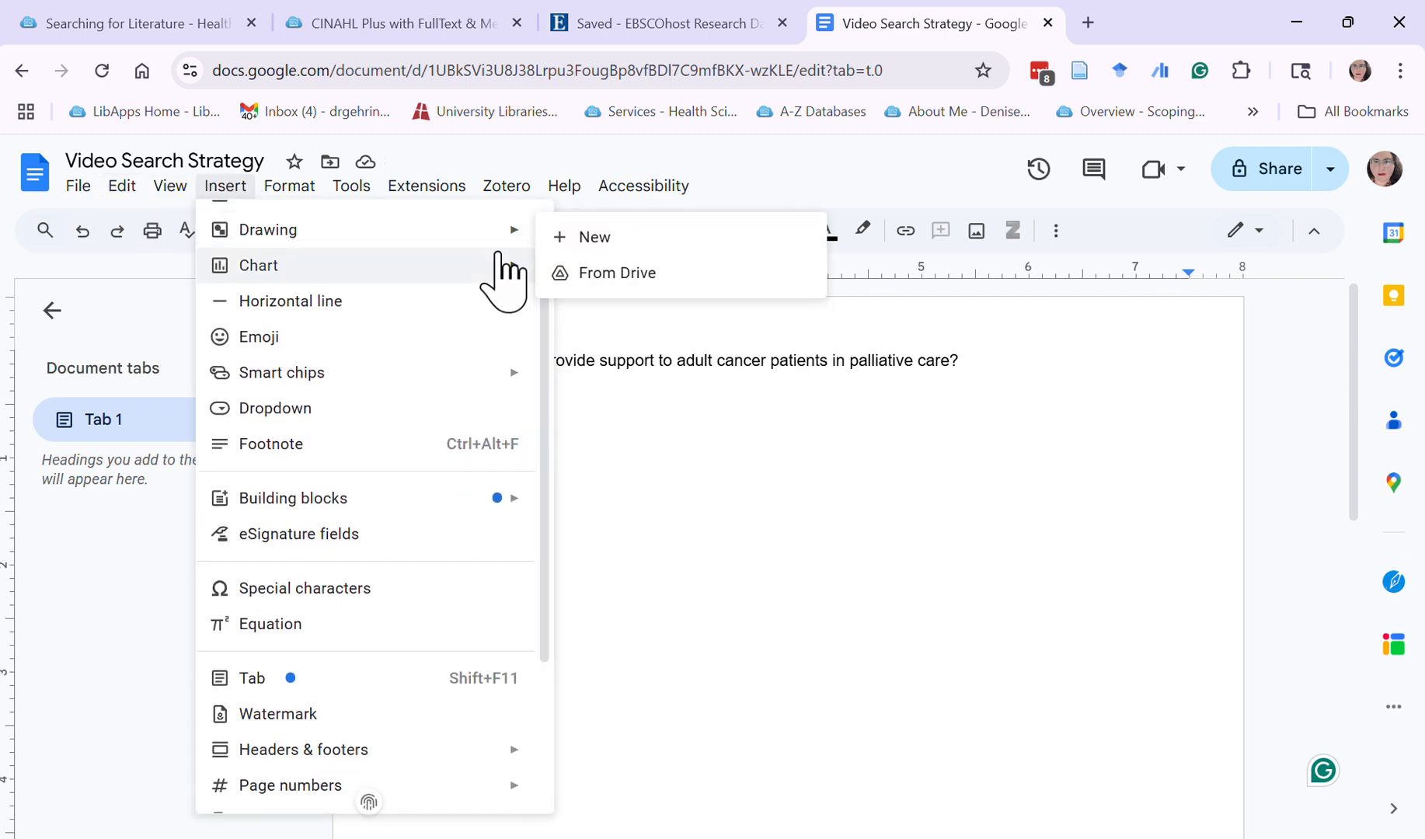
pyautogui.scroll(1, 498, 255)
pyautogui.moveTo(497, 261)
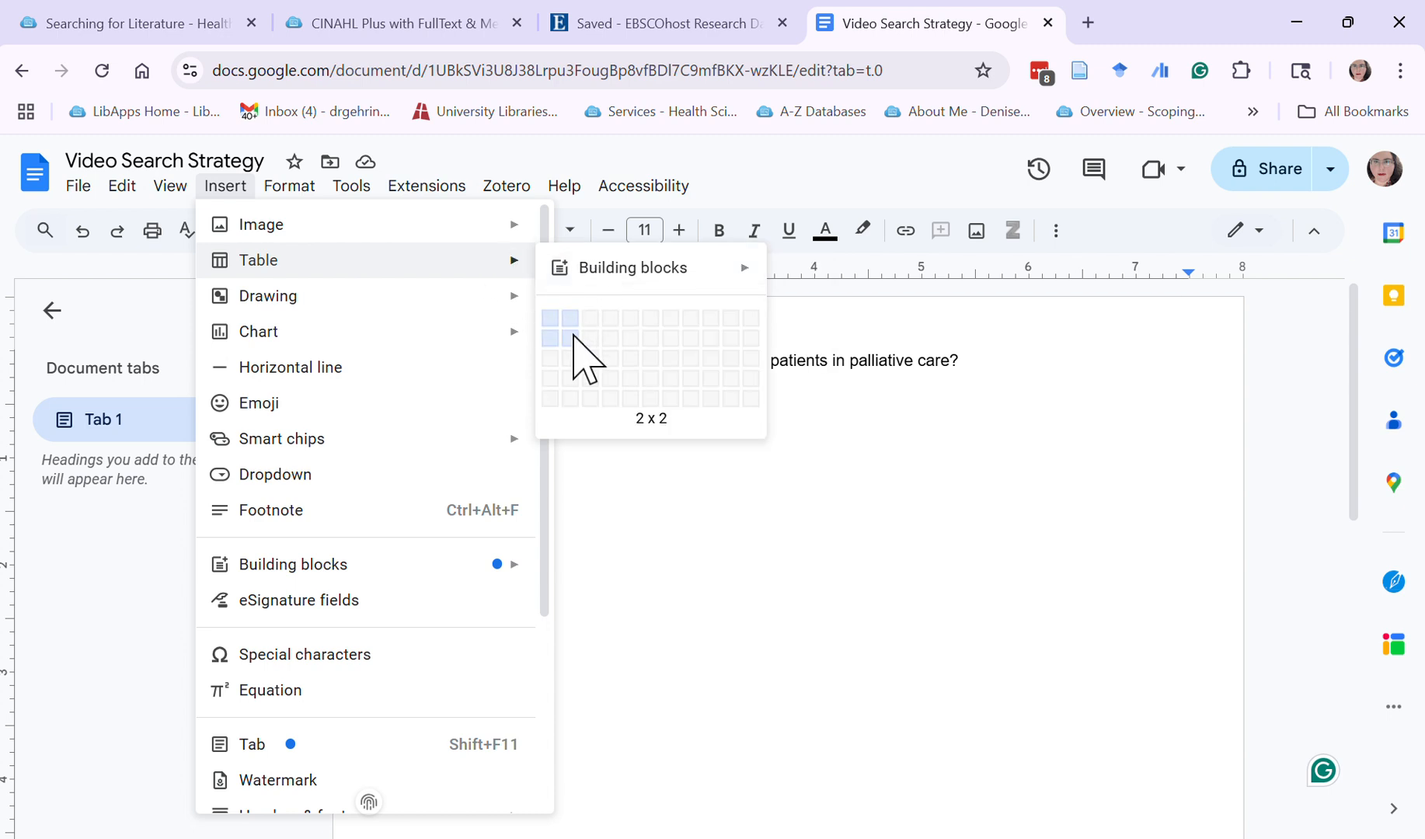
pyautogui.click(573, 398)
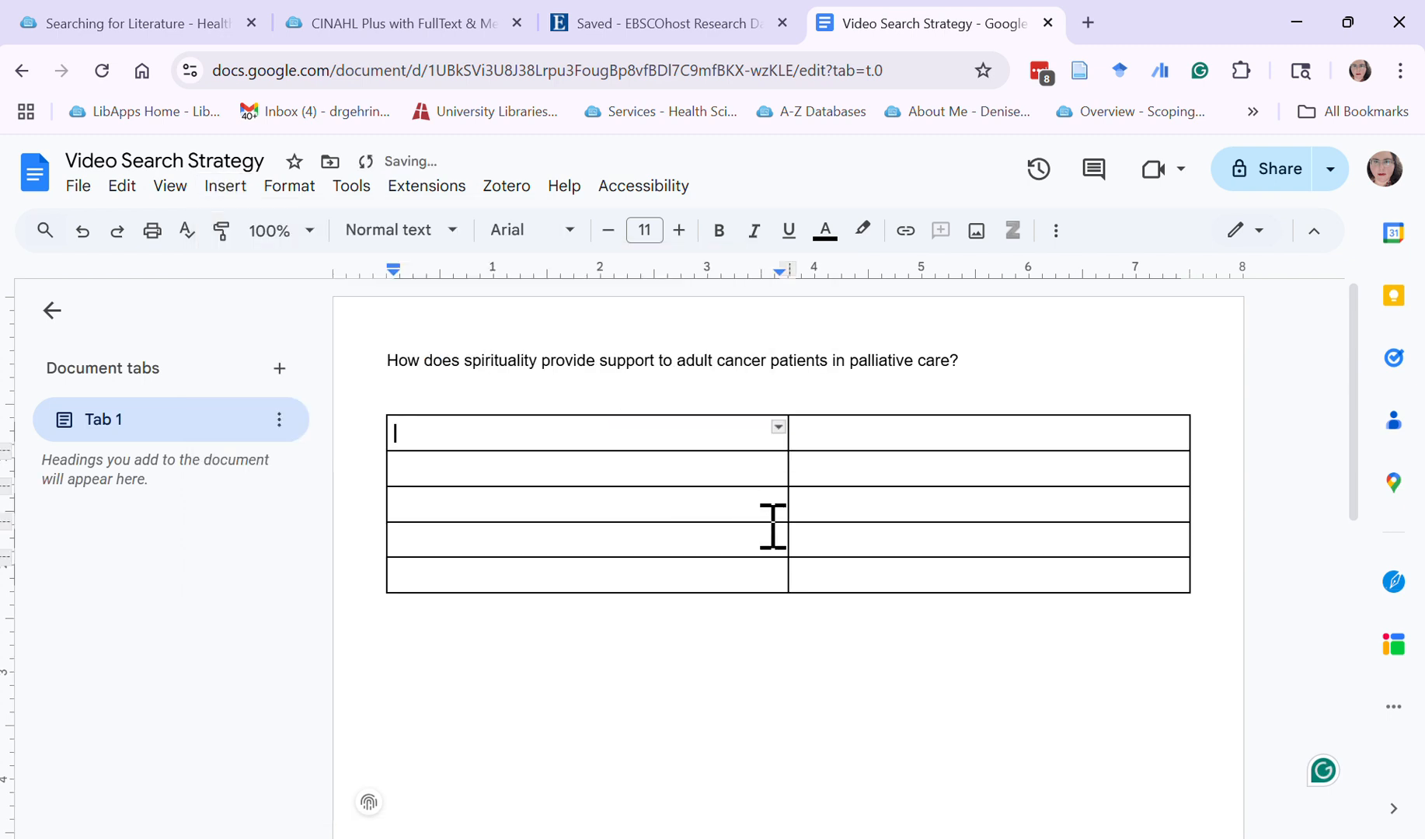
# Fill the table's first row with the label "Query" and the copied query, and narrow the label column to fit
pyautogui.write('Q')
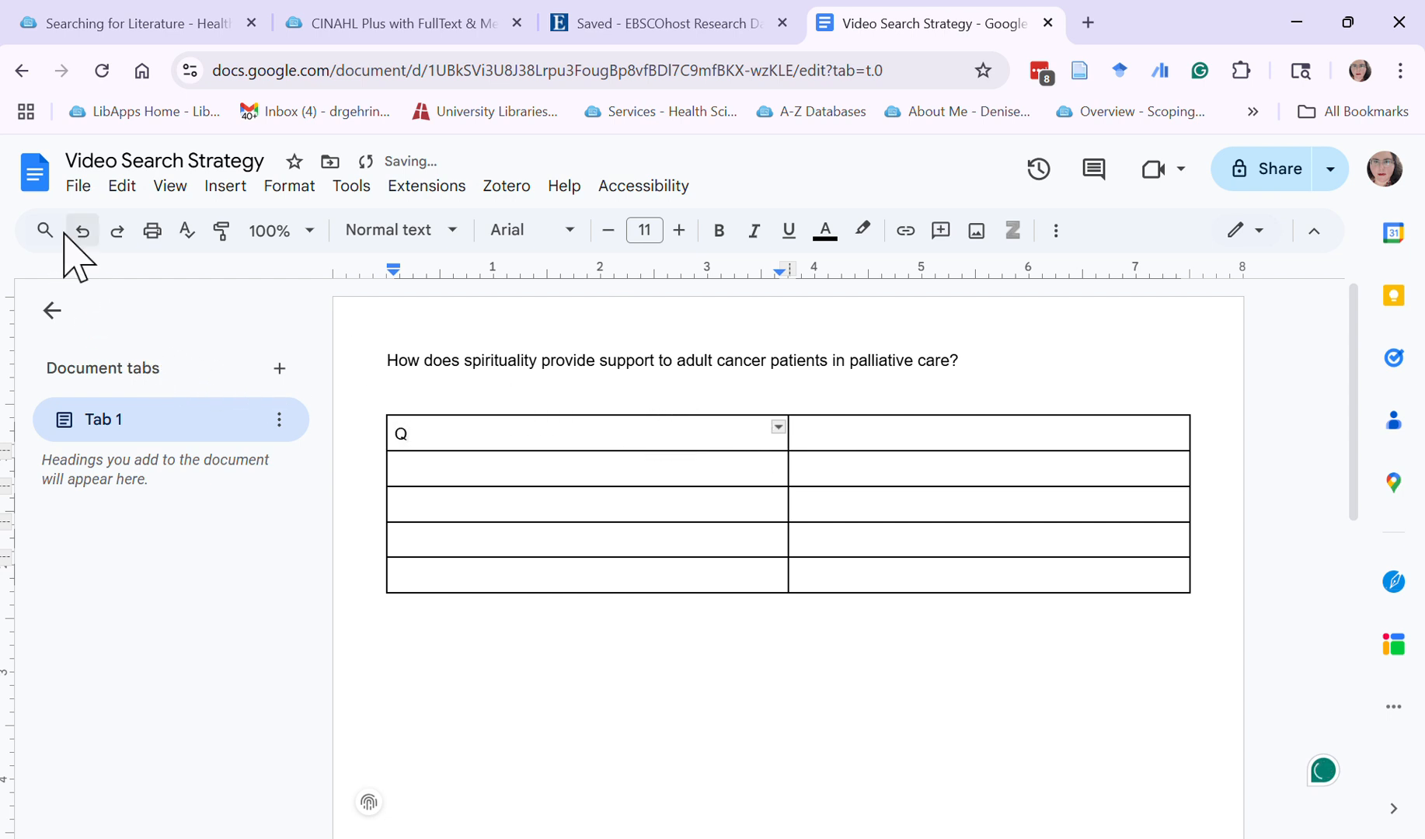
pyautogui.write('uery')
pyautogui.press('Tab')
pyautogui.hotkey('ctrl', 'v')
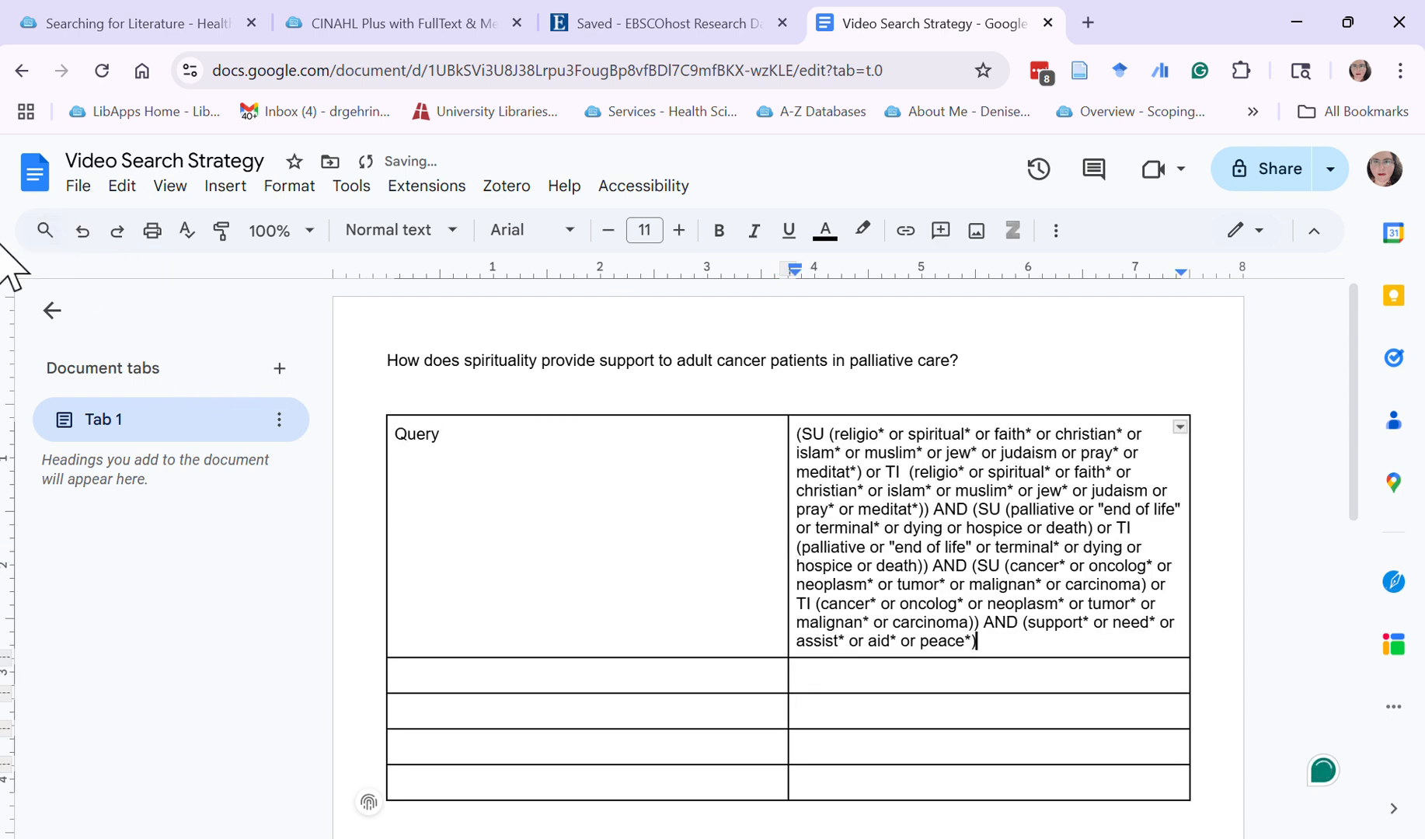
pyautogui.moveTo(786, 534); pyautogui.dragTo(457, 515)
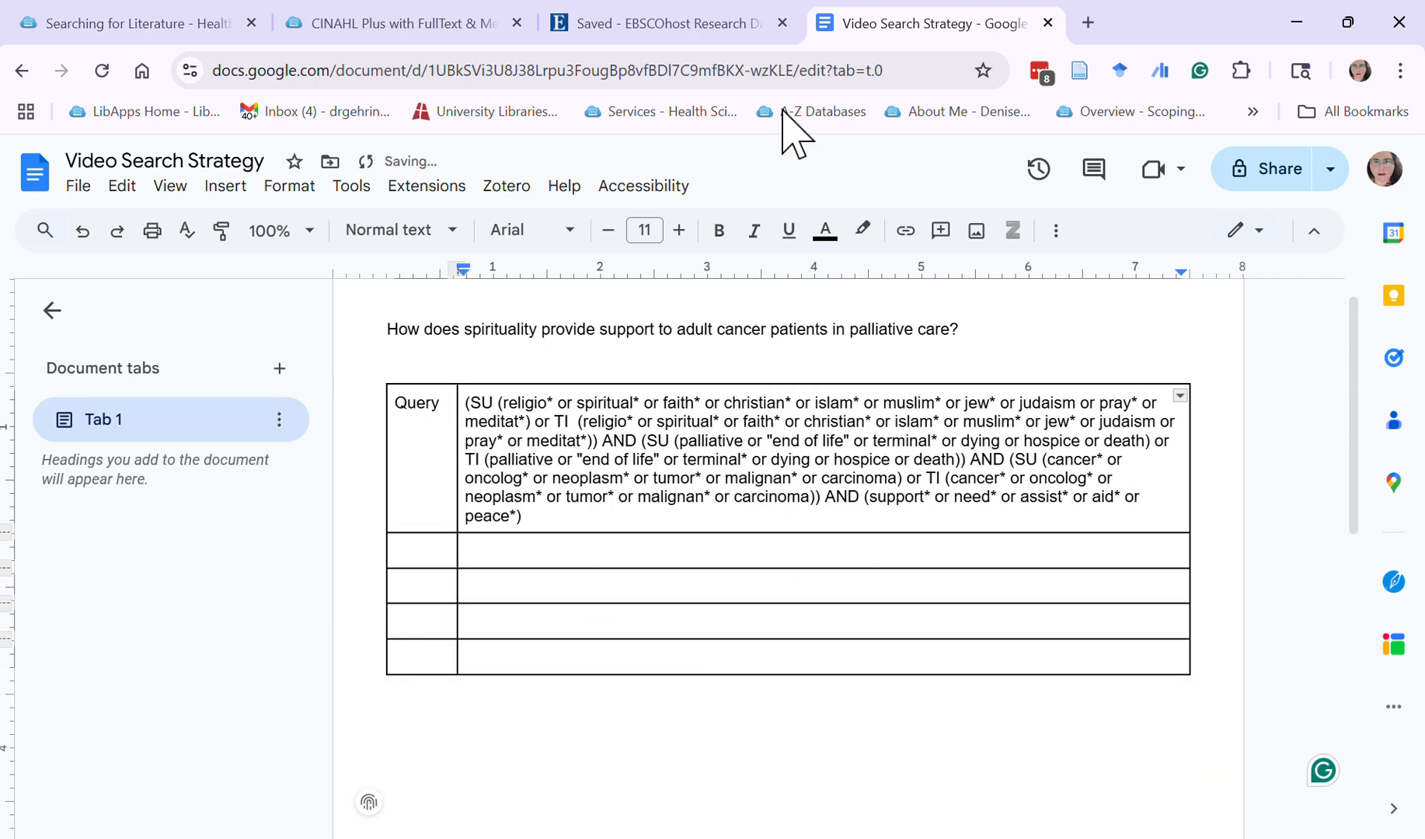
# Look up the result count in the EBSCOhost search details and record it in the table's second row as "Results" and "357"
pyautogui.click(557, 25)
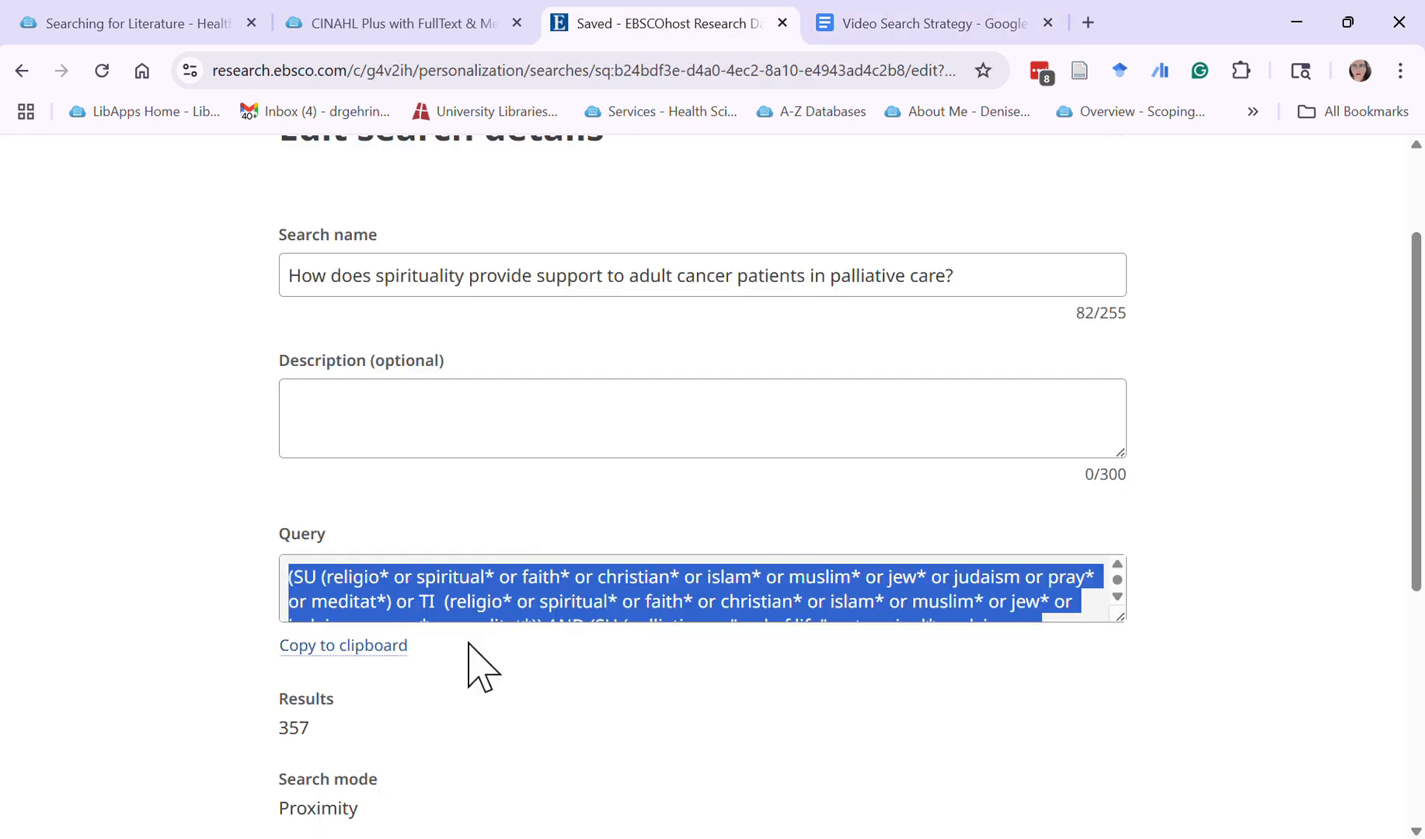
pyautogui.scroll(-3, 446, 699)
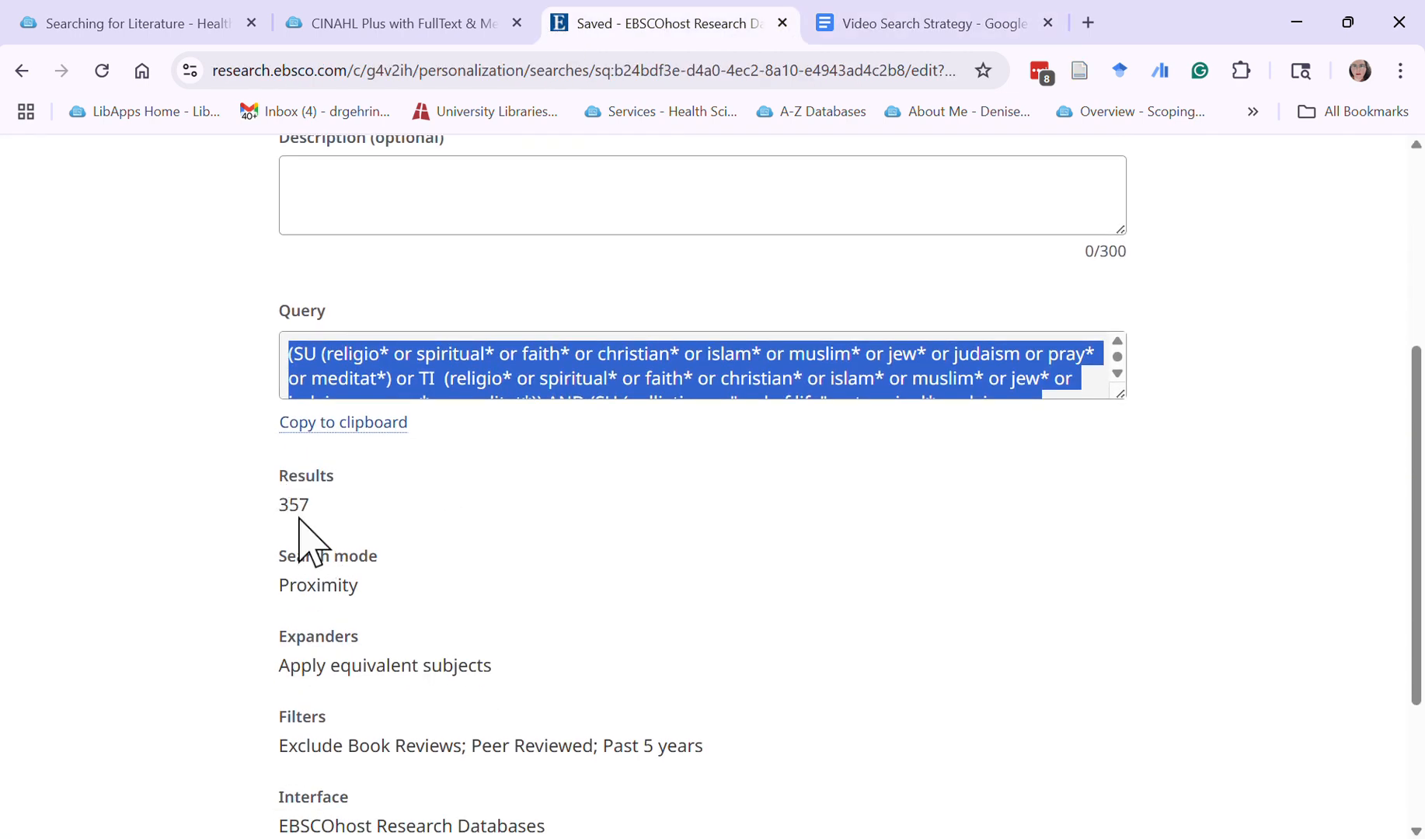
pyautogui.click(878, 24)
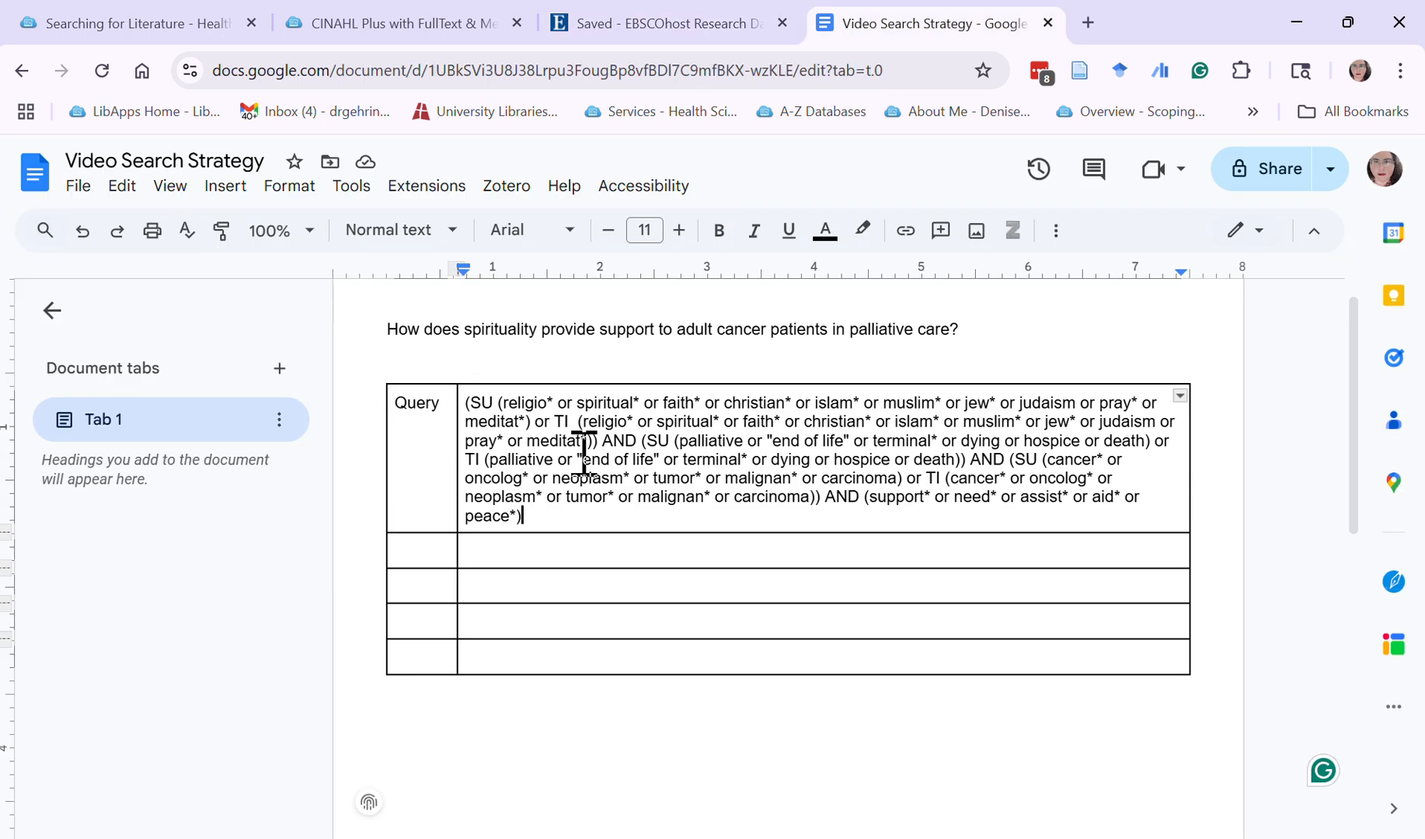
pyautogui.click(424, 552)
pyautogui.write('Results')
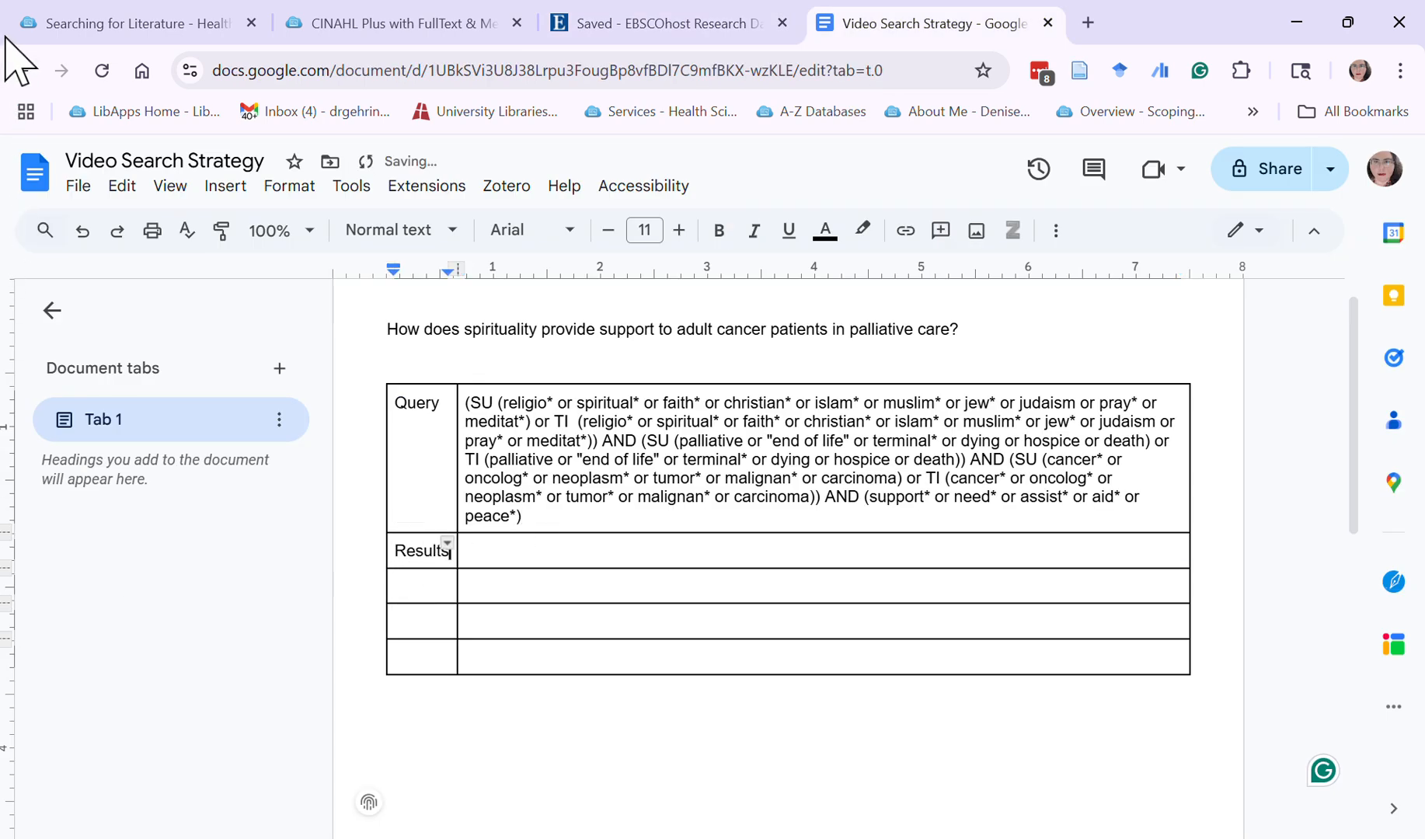
pyautogui.press('Tab')
pyautogui.write('357')
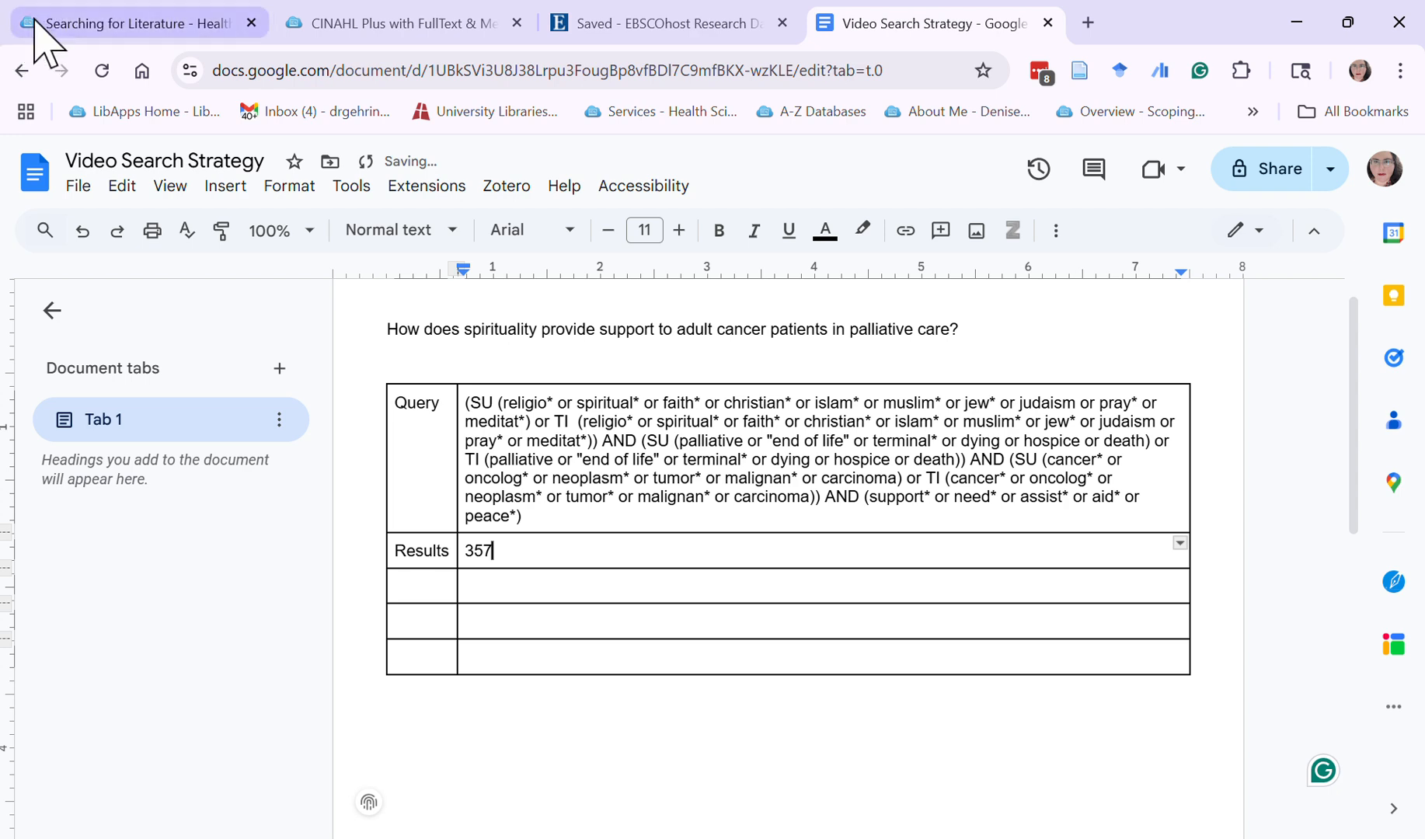
# Copy the EBSCOhost search details from search mode through databases and paste them without formatting below the table in the Google Docs document
pyautogui.click(559, 23)
pyautogui.hotkey('ctrl', '-')
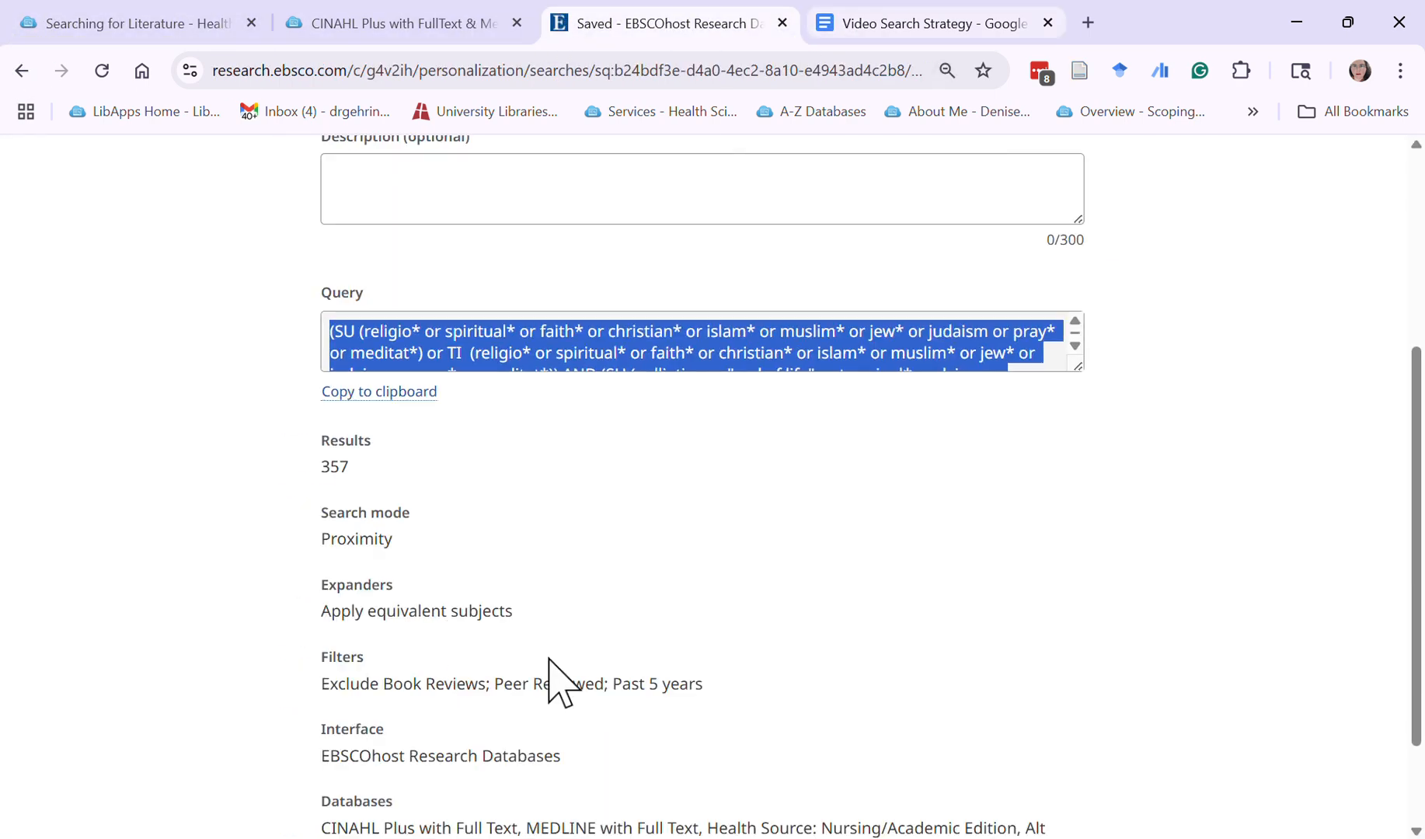
pyautogui.moveTo(320, 523); pyautogui.dragTo(835, 715)
pyautogui.hotkey('ctrl', 'c')
pyautogui.scroll(-2, 821, 694)
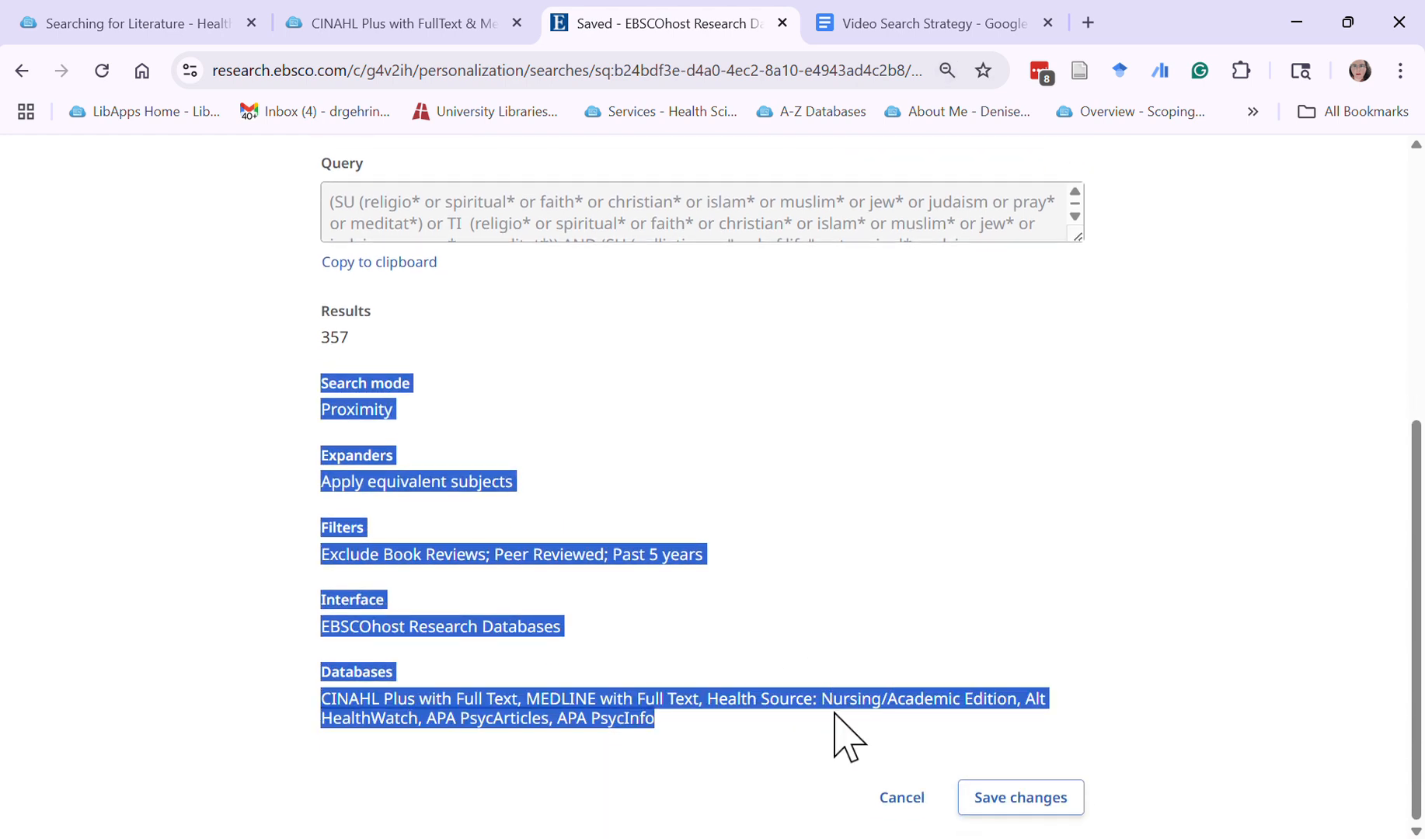
pyautogui.click(917, 23)
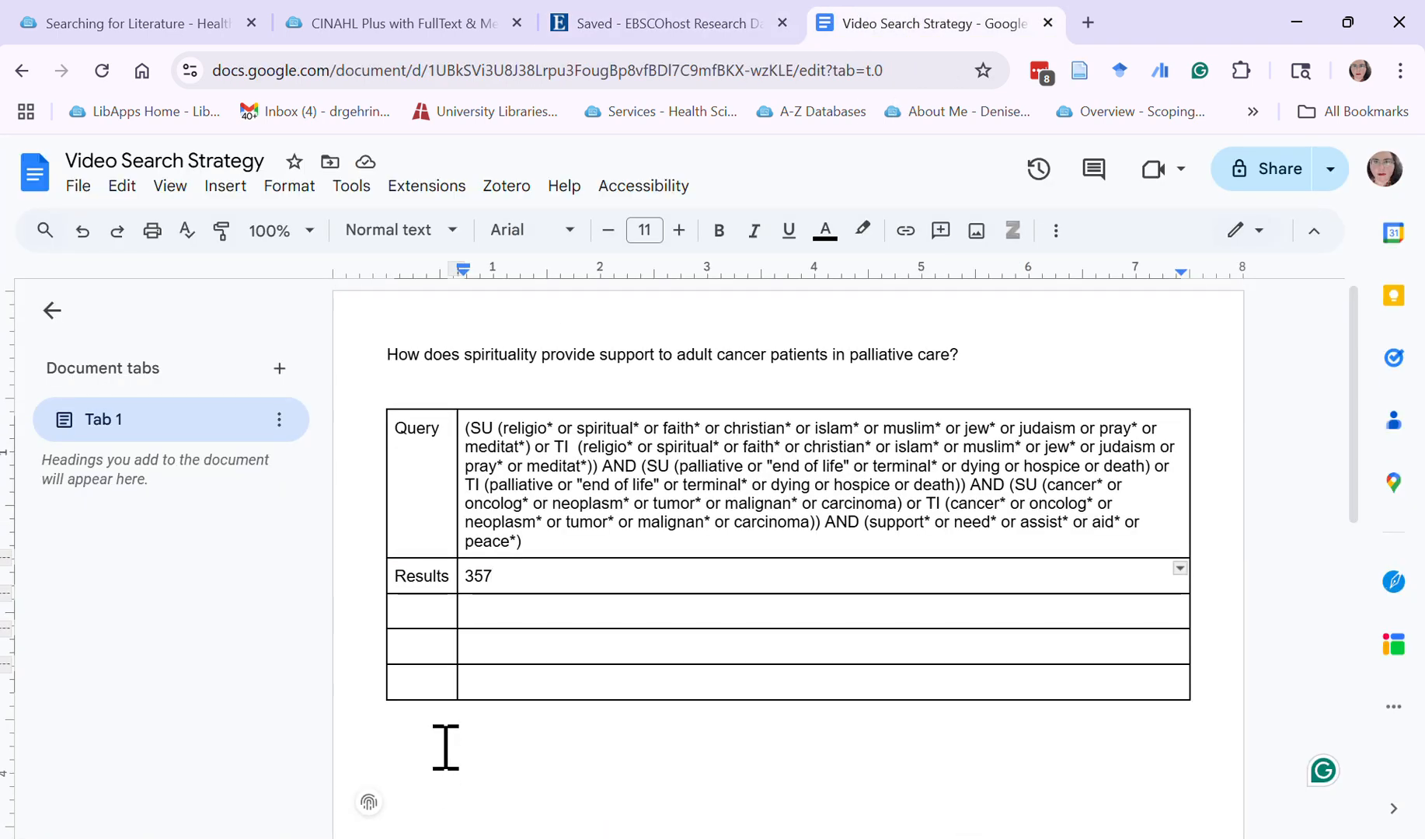
pyautogui.rightClick(424, 723)
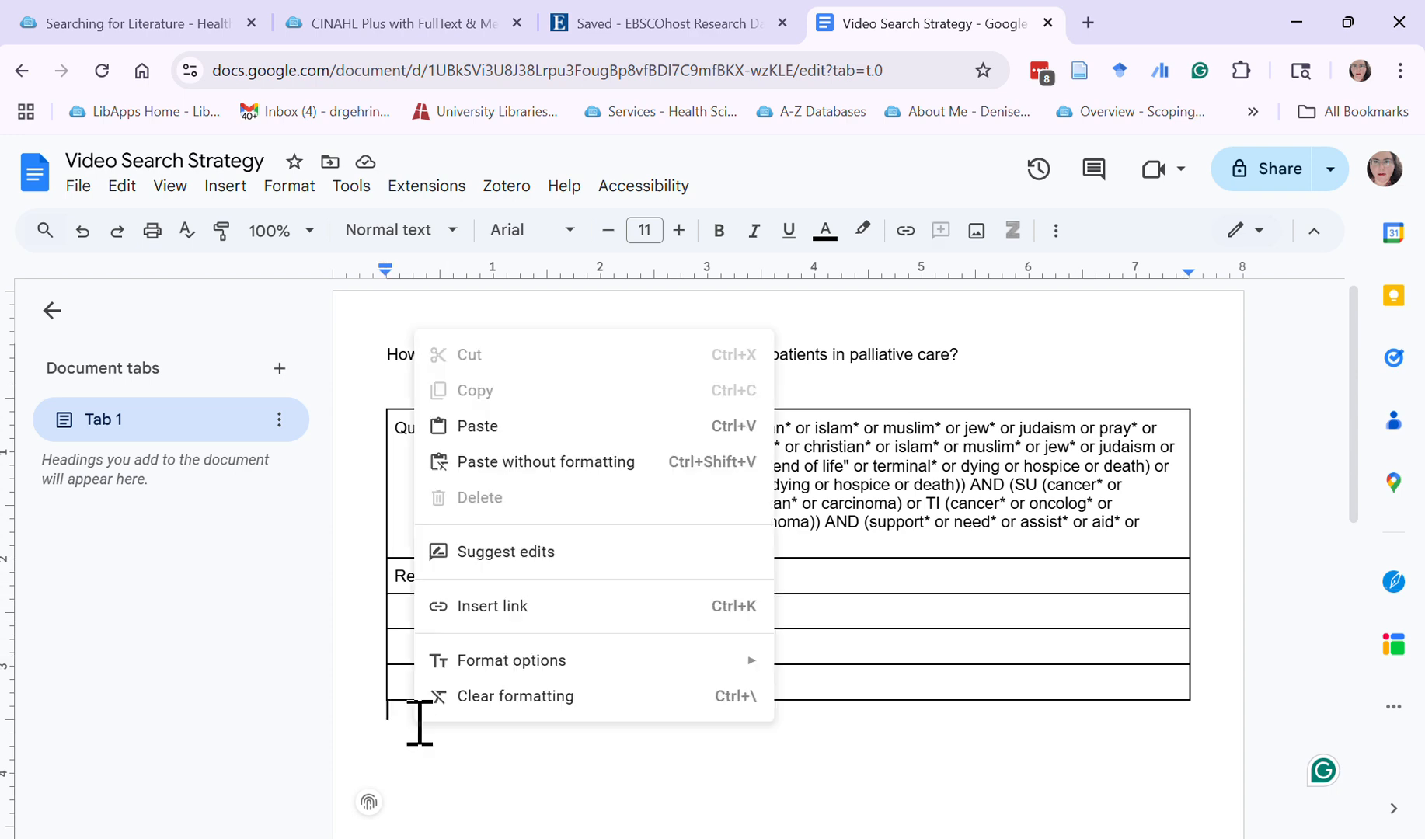
pyautogui.click(505, 463)
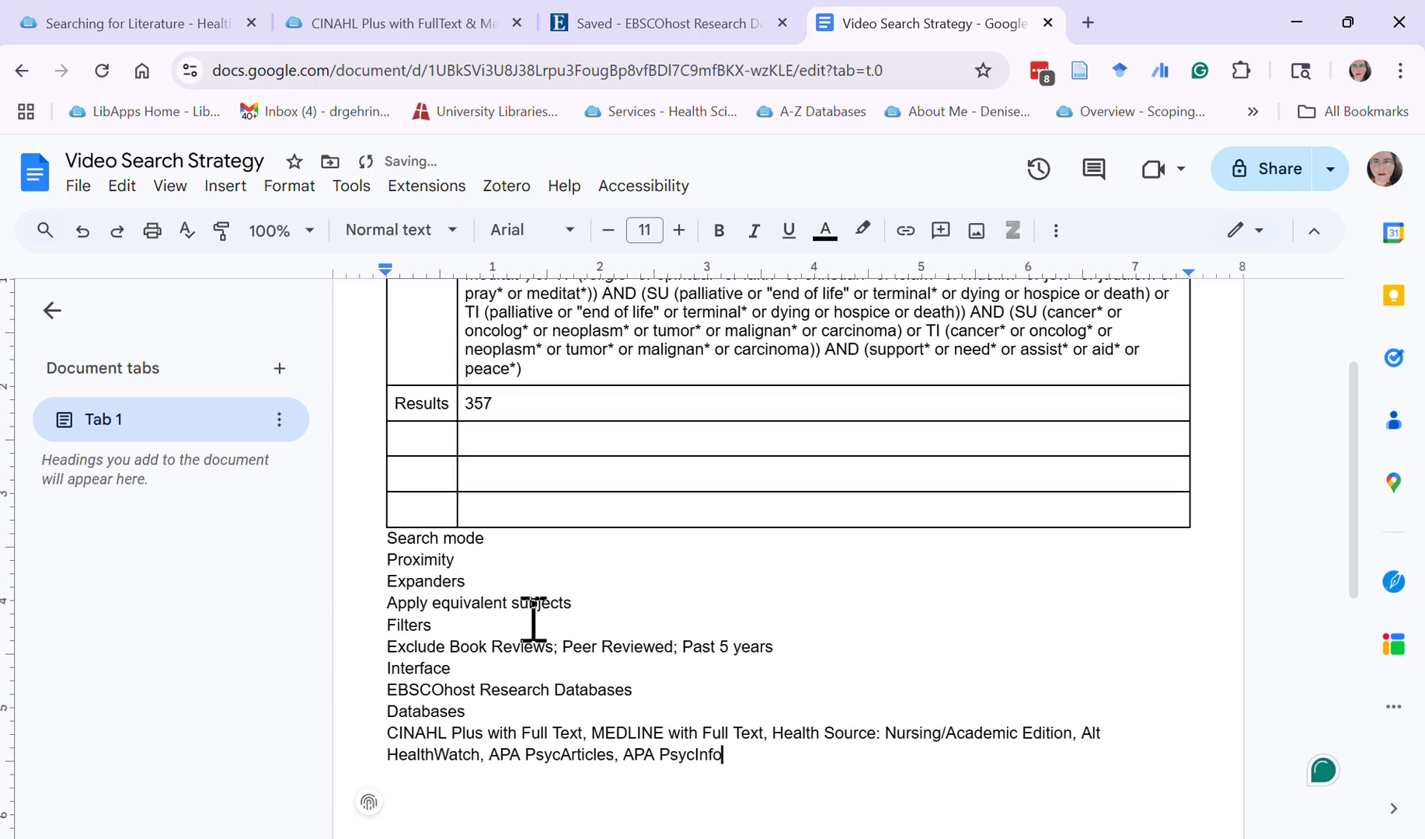
# Move "Search mode" and "Proximity" from the pasted text into the label and value cells of the table's third row
pyautogui.scroll(2, 486, 709)
pyautogui.moveTo(492, 721); pyautogui.dragTo(382, 719)
pyautogui.hotkey('ctrl', 'c')
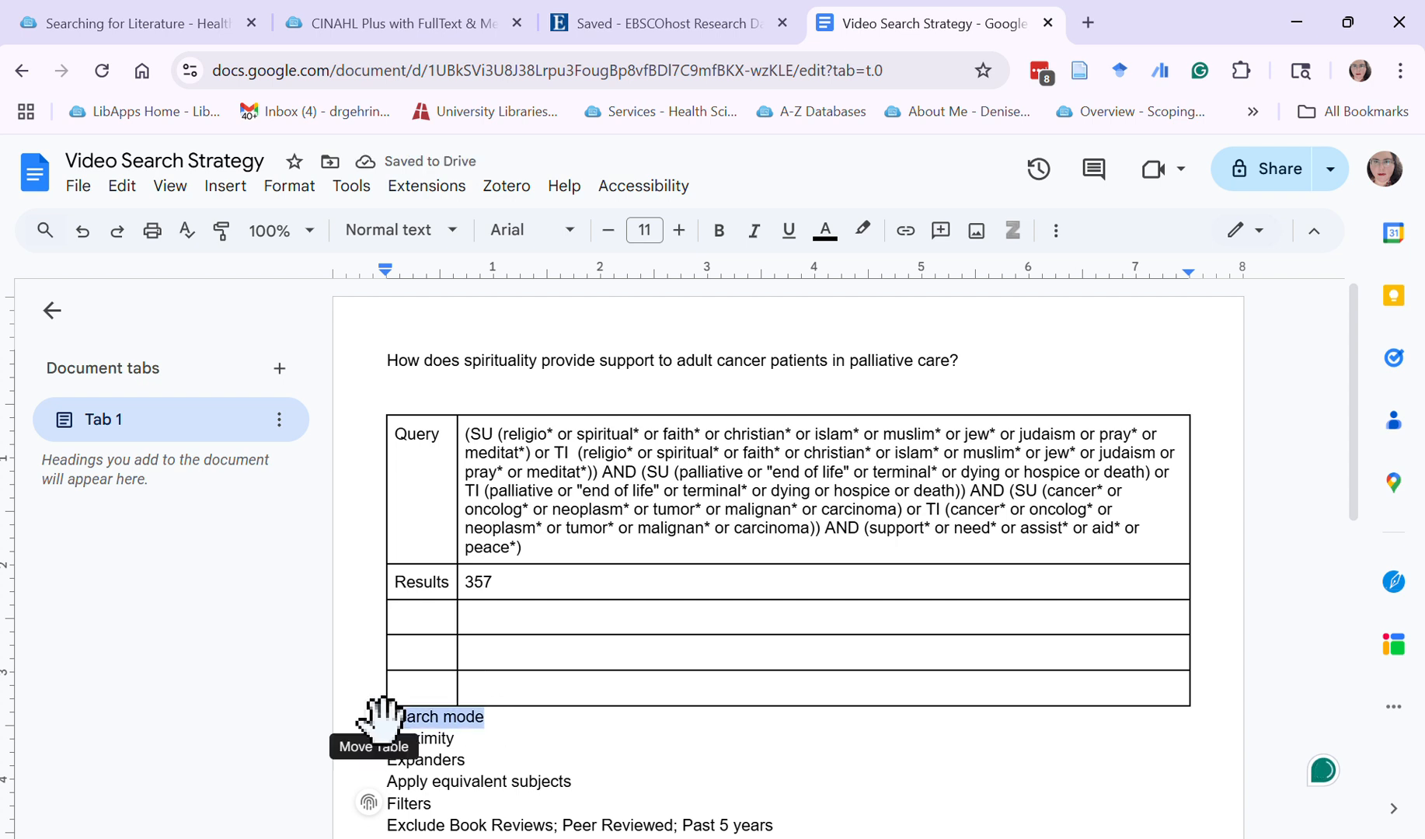
pyautogui.press('BackSpace')
pyautogui.click(429, 615)
pyautogui.hotkey('ctrl', 'v')
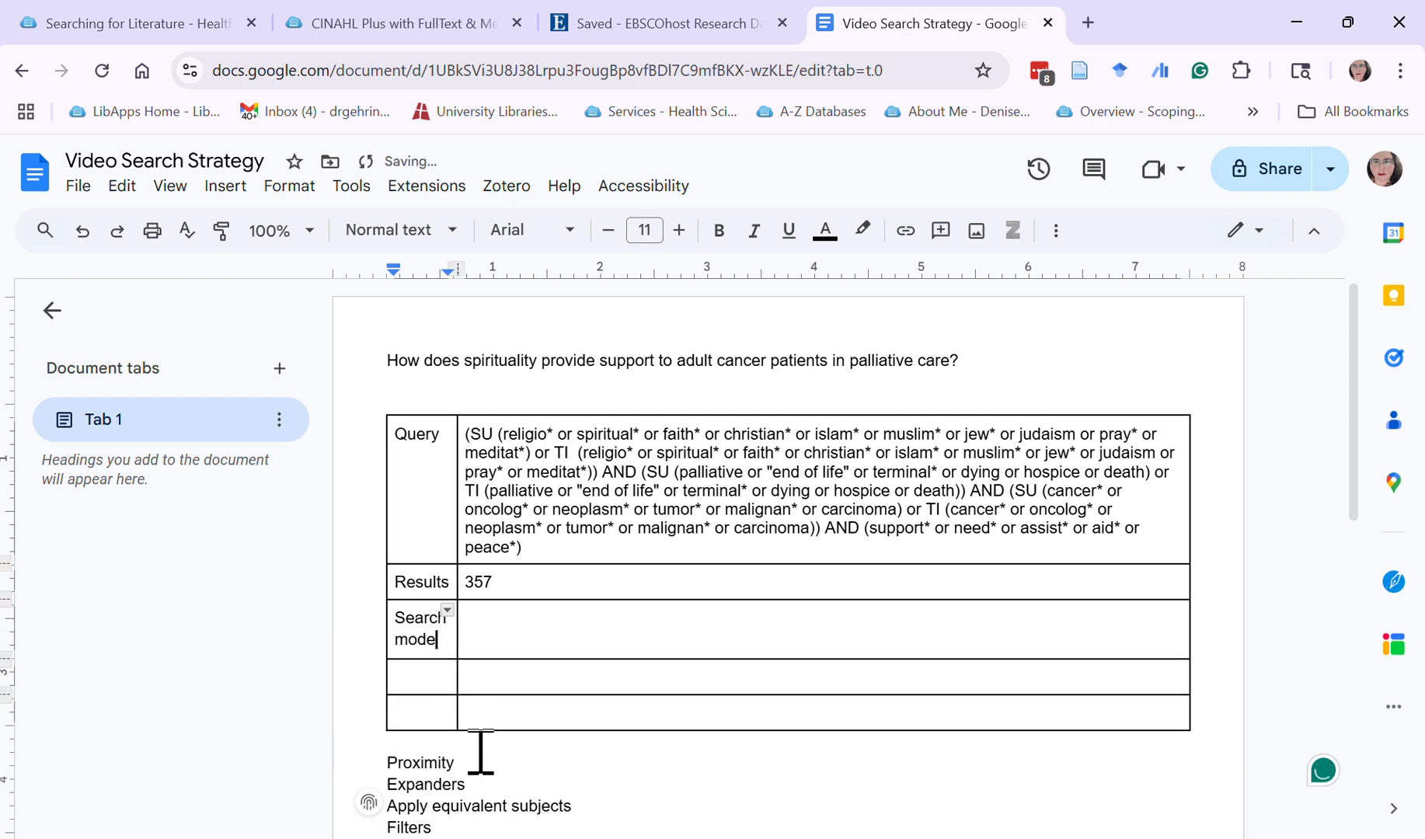
pyautogui.moveTo(478, 765); pyautogui.dragTo(384, 764)
pyautogui.hotkey('ctrl', 'c')
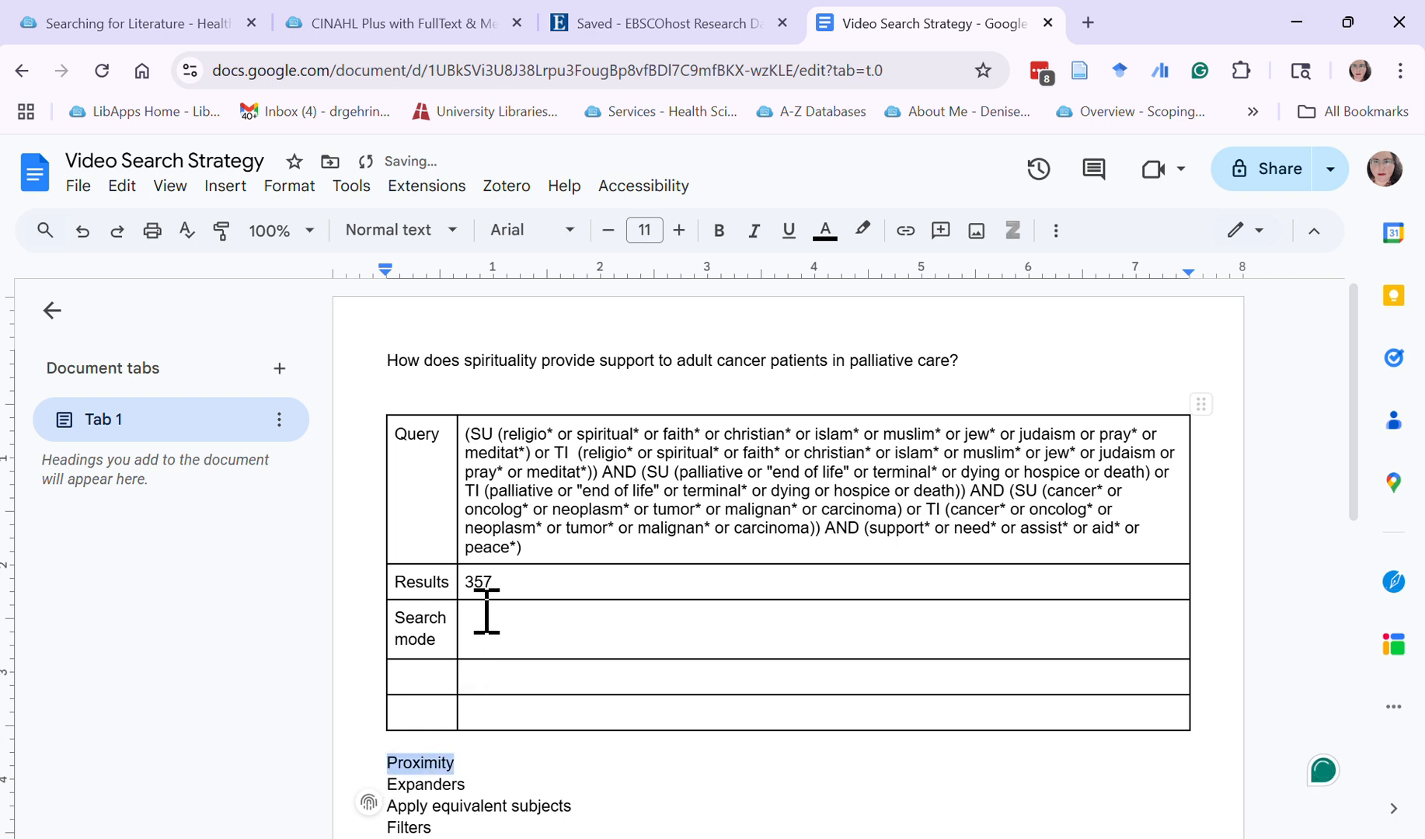
pyautogui.press('BackSpace')
pyautogui.click(522, 628)
pyautogui.hotkey('ctrl', 'v')
pyautogui.moveTo(479, 782); pyautogui.dragTo(389, 791)
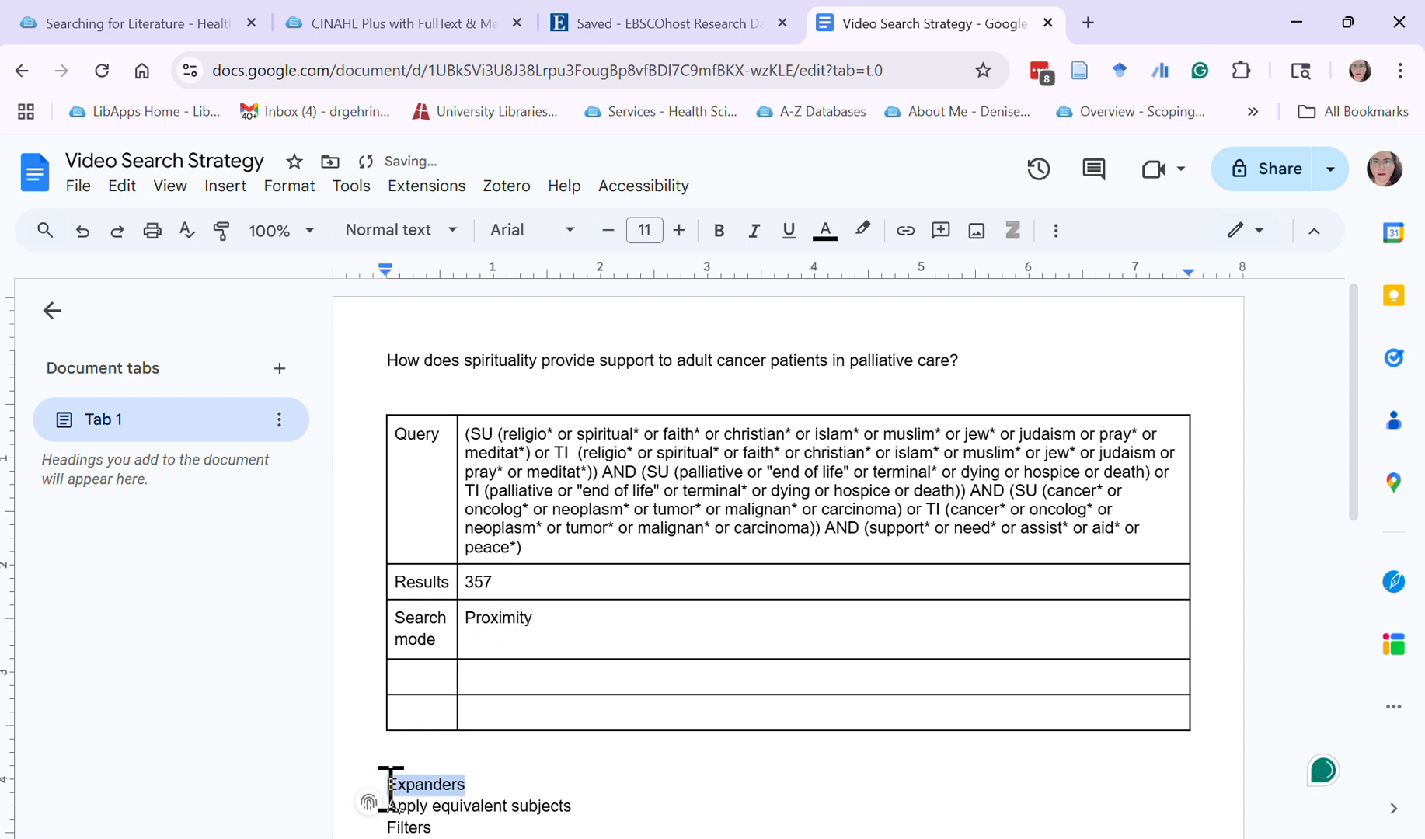
pyautogui.hotkey('ctrl', 'x')
pyautogui.click(420, 678)
pyautogui.hotkey('ctrl', 'v')
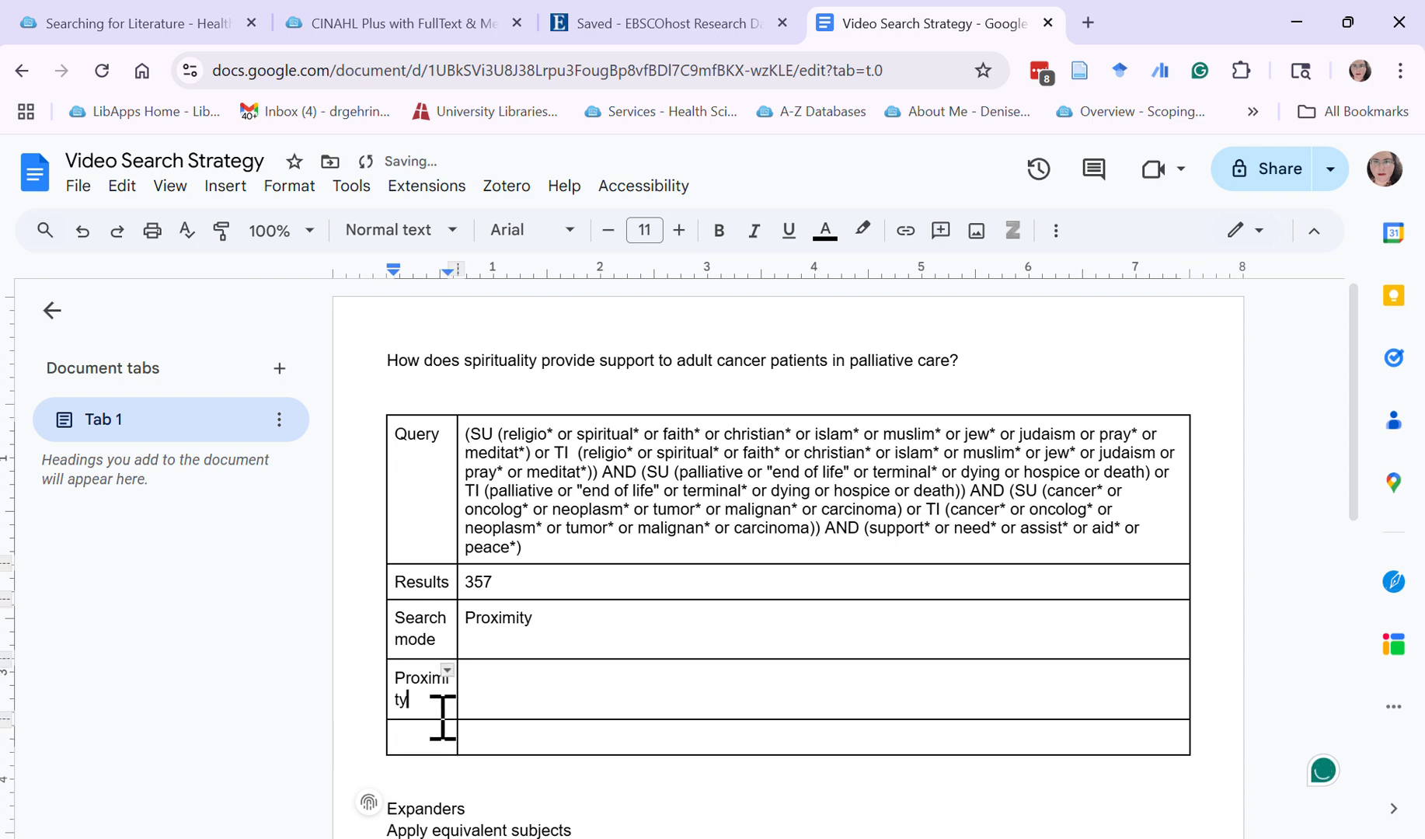
# Replace the content of the fourth row's label cell with "Expanders", moved from the pasted text, and remove the blank line above it
pyautogui.doubleClick(471, 804)
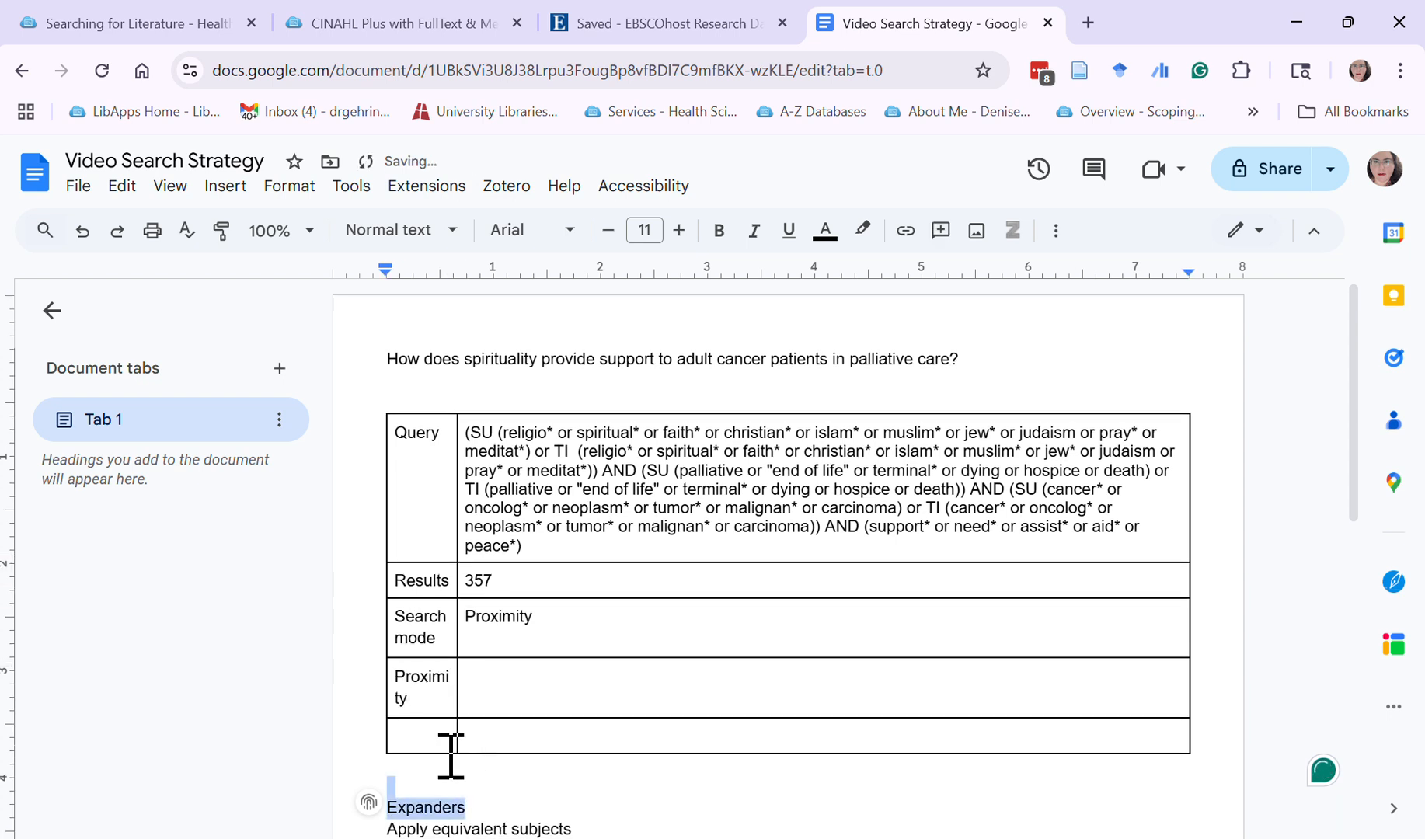
pyautogui.hotkey('ctrl', 'x')
pyautogui.doubleClick(398, 684)
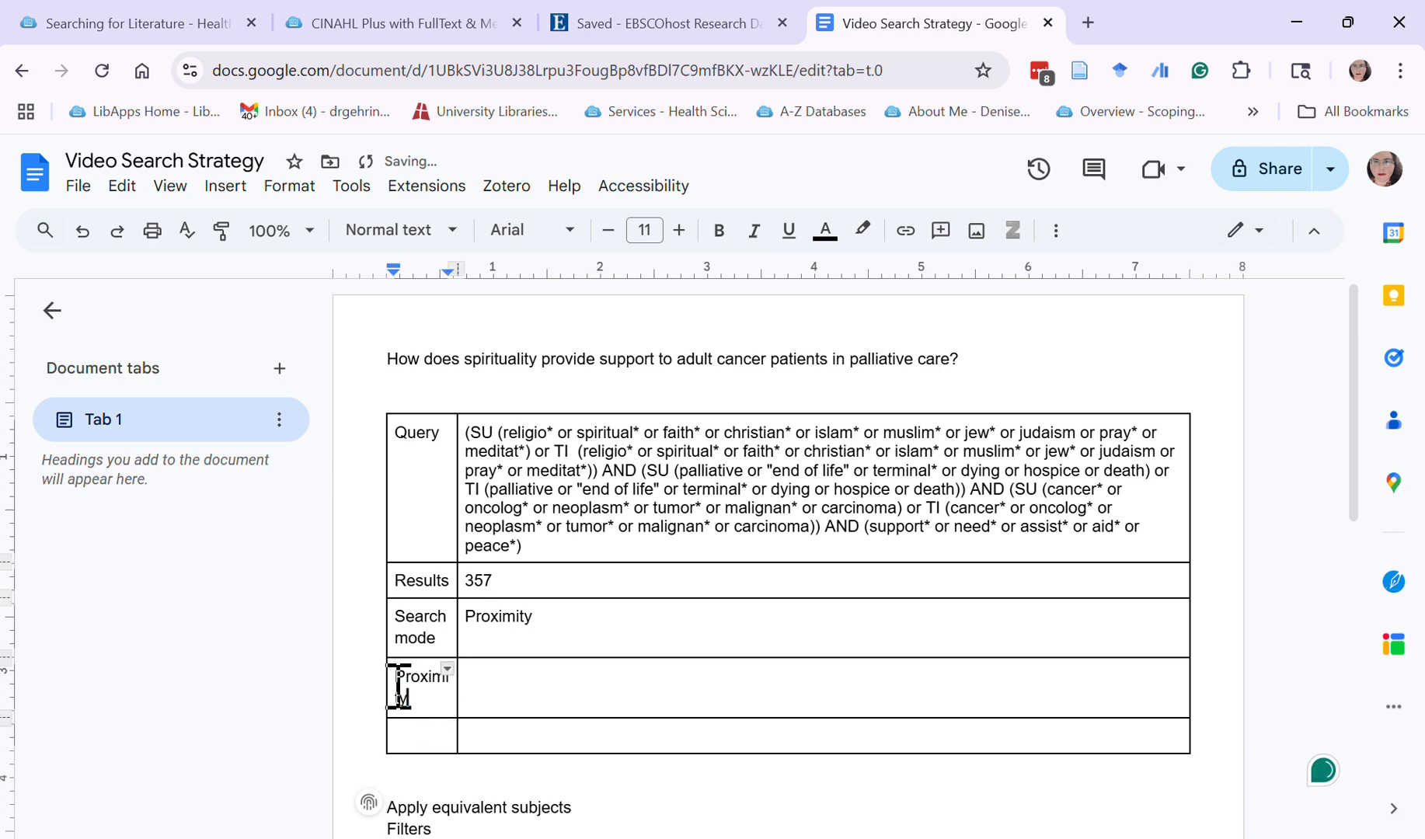
pyautogui.hotkey('ctrl', 'v')
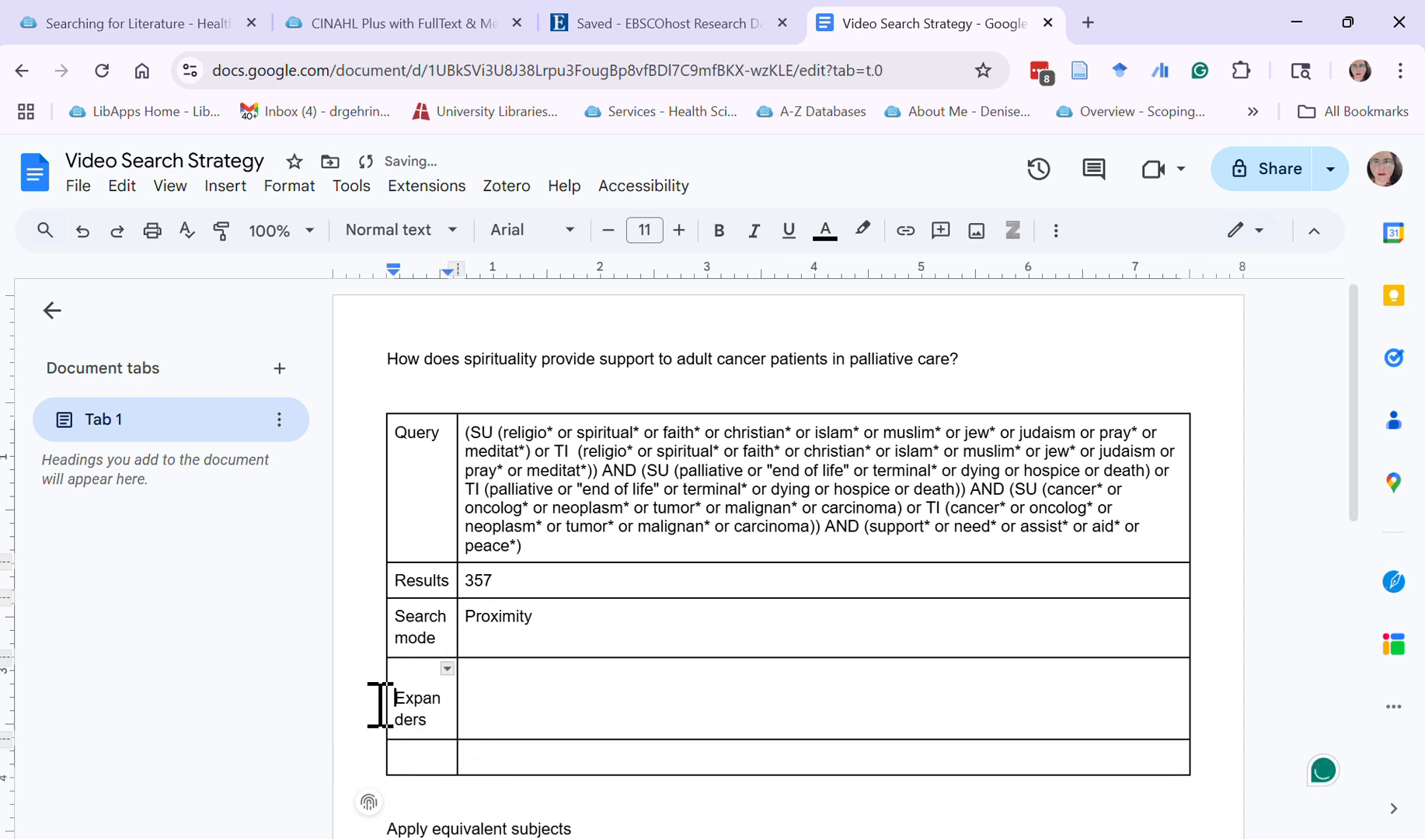
pyautogui.press('BackSpace')
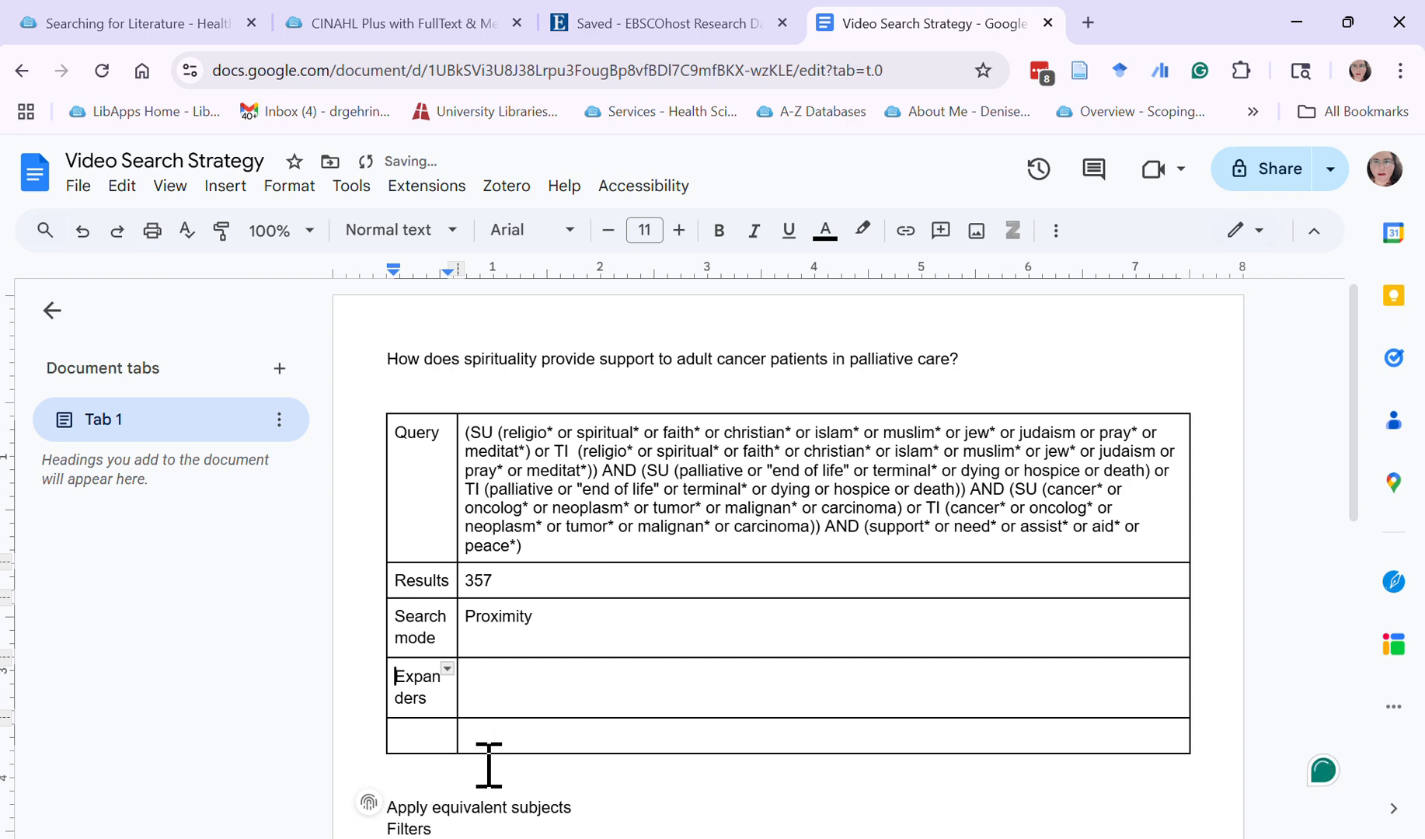
# Move "Apply equivalent subjects" from the pasted text into the value cell of the "Expanders" row
pyautogui.scroll(-2, 489, 766)
pyautogui.moveTo(573, 693); pyautogui.dragTo(378, 653)
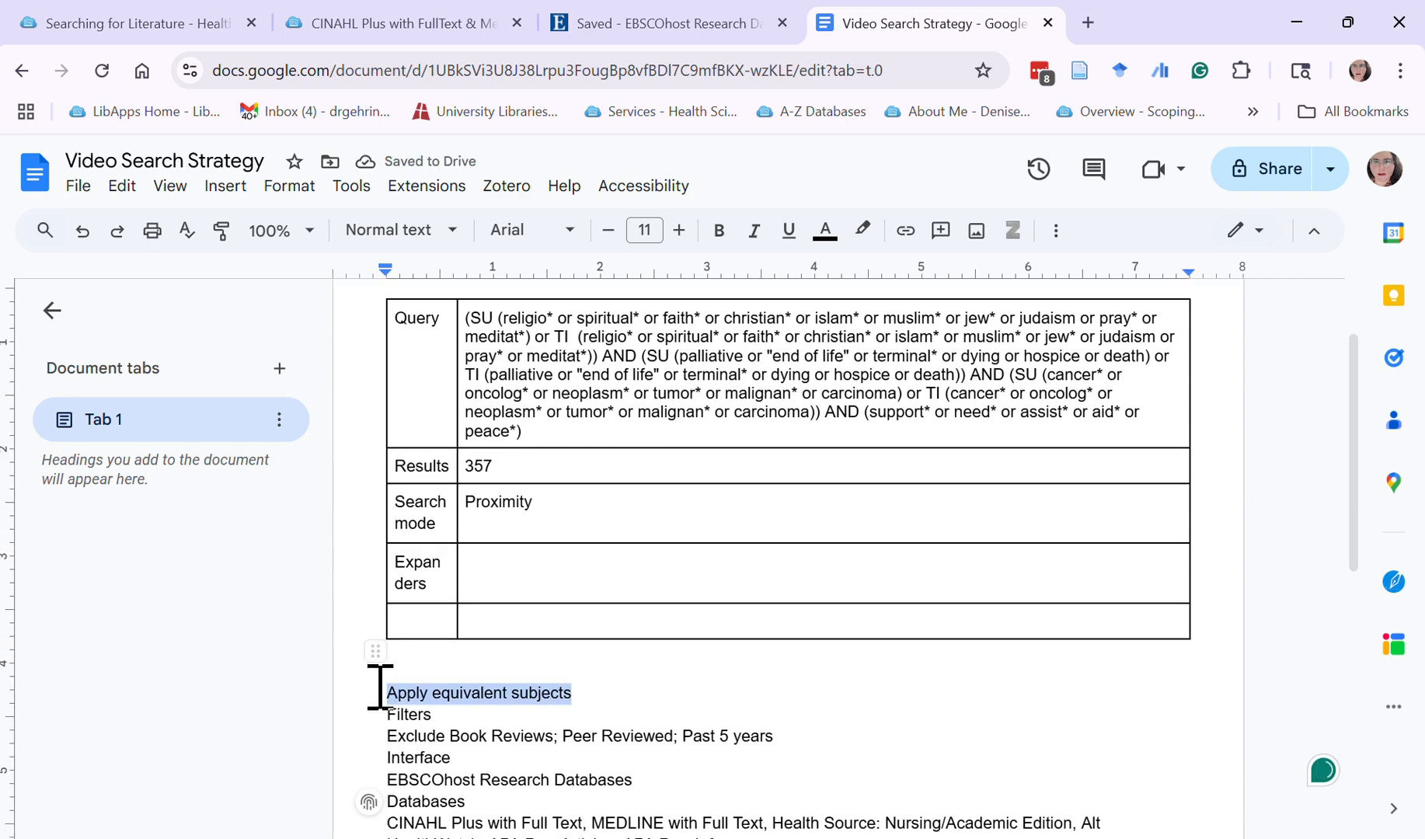
pyautogui.hotkey('ctrl', 'x')
pyautogui.click(531, 579)
pyautogui.hotkey('ctrl', 'v')
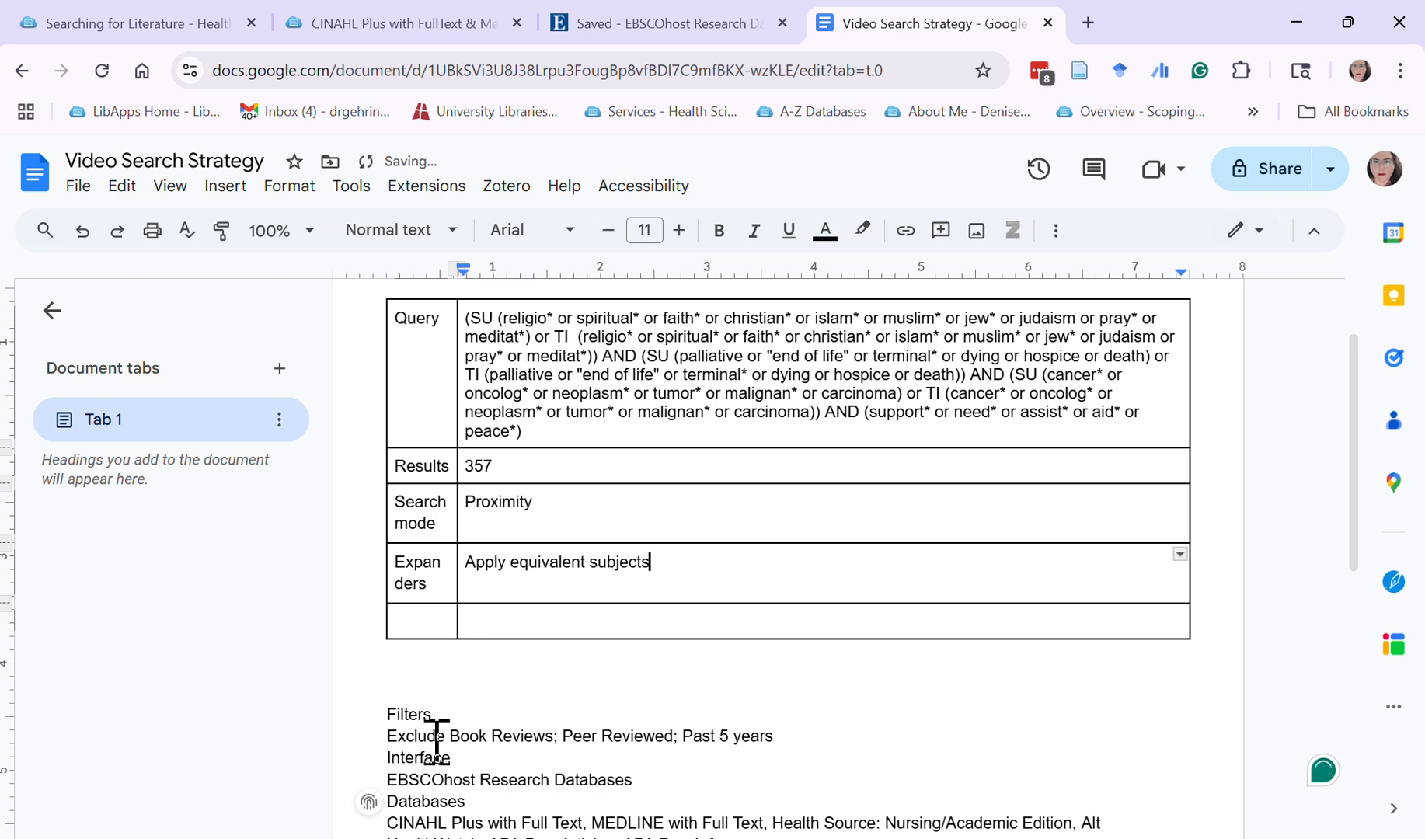
# Move "Filters" and "Exclude Book Reviews; Peer Reviewed; Past 5 years" from the pasted text into the label and value cells of the table's last row
pyautogui.moveTo(443, 701); pyautogui.dragTo(390, 709)
pyautogui.hotkey('ctrl', 'x')
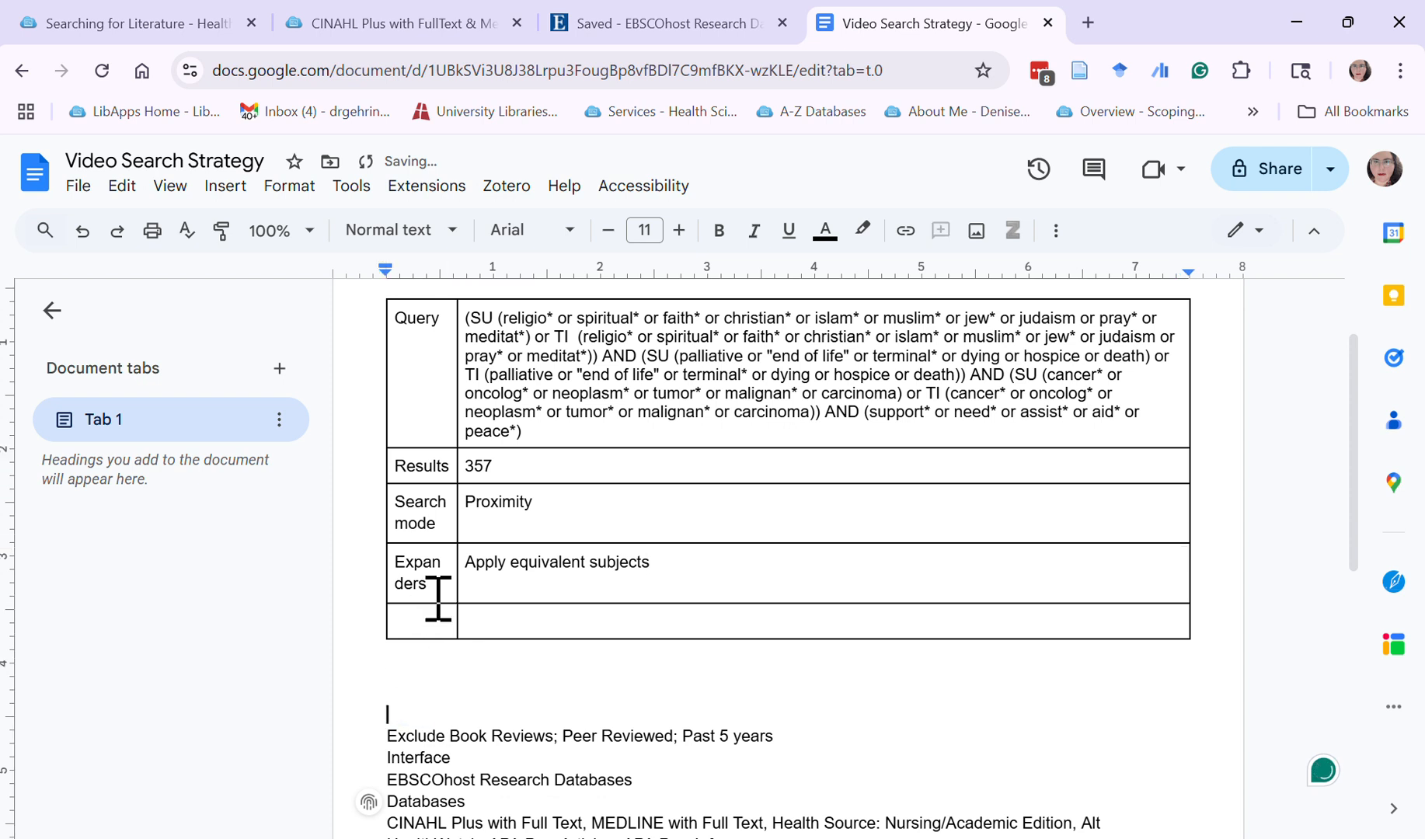
pyautogui.click(429, 623)
pyautogui.hotkey('ctrl', 'v')
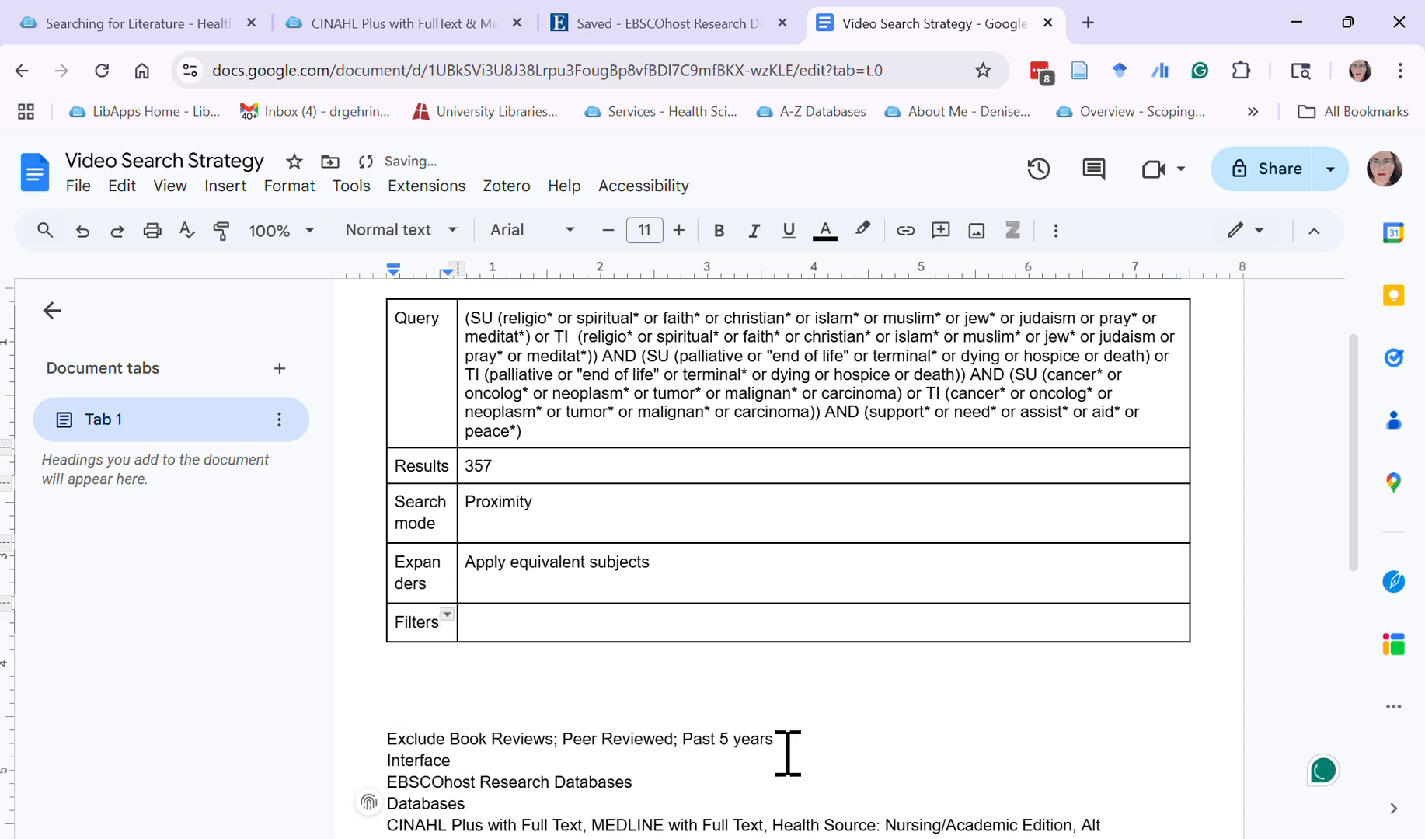
pyautogui.moveTo(788, 752); pyautogui.dragTo(382, 745)
pyautogui.hotkey('ctrl', 'x')
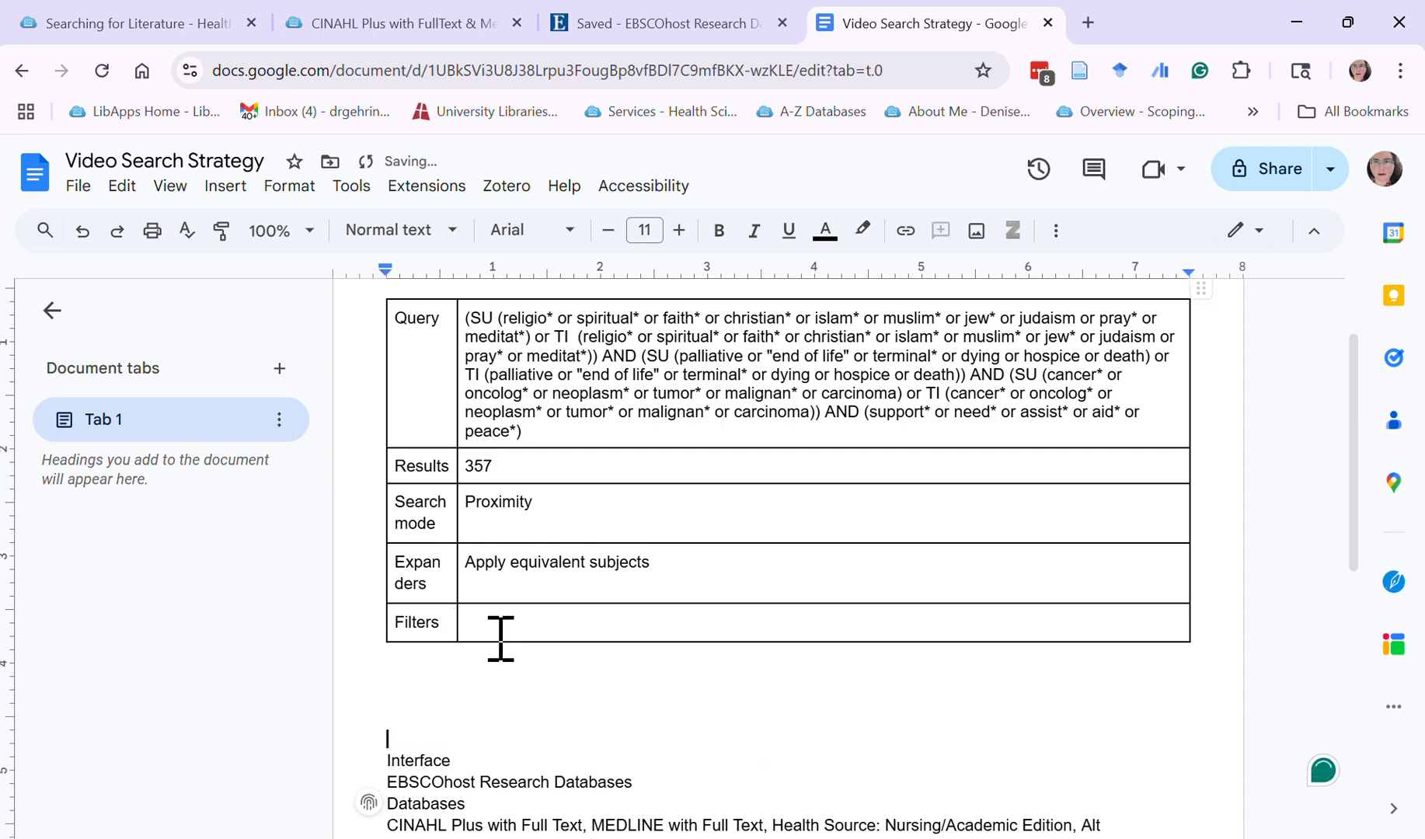
pyautogui.click(499, 633)
pyautogui.hotkey('ctrl', 'v')
# Add a row to the table, move "Interface" from the pasted text into its label cell, and remove the surplus blank lines there
pyautogui.press('Tab')
pyautogui.scroll(1, 477, 771)
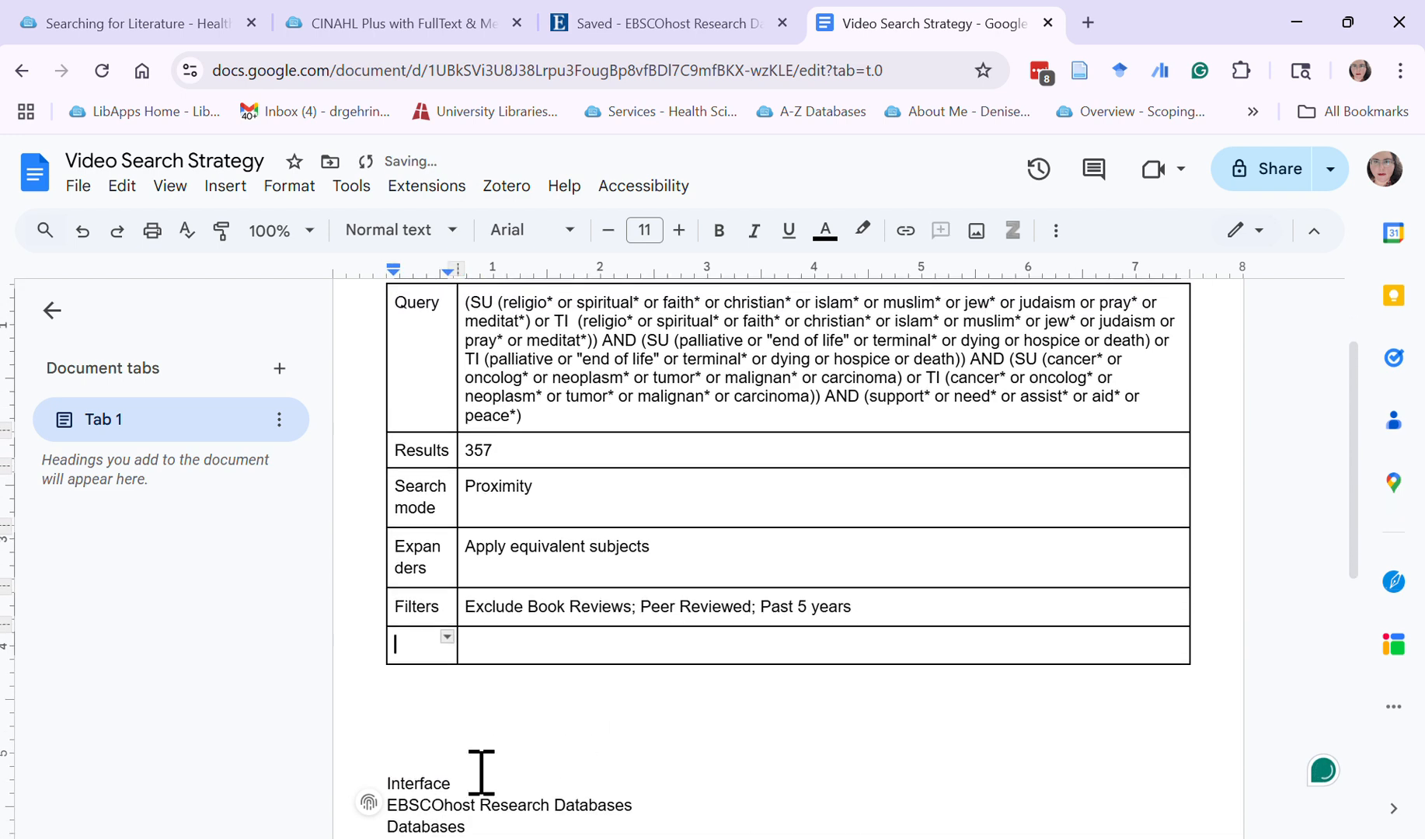
pyautogui.doubleClick(411, 801)
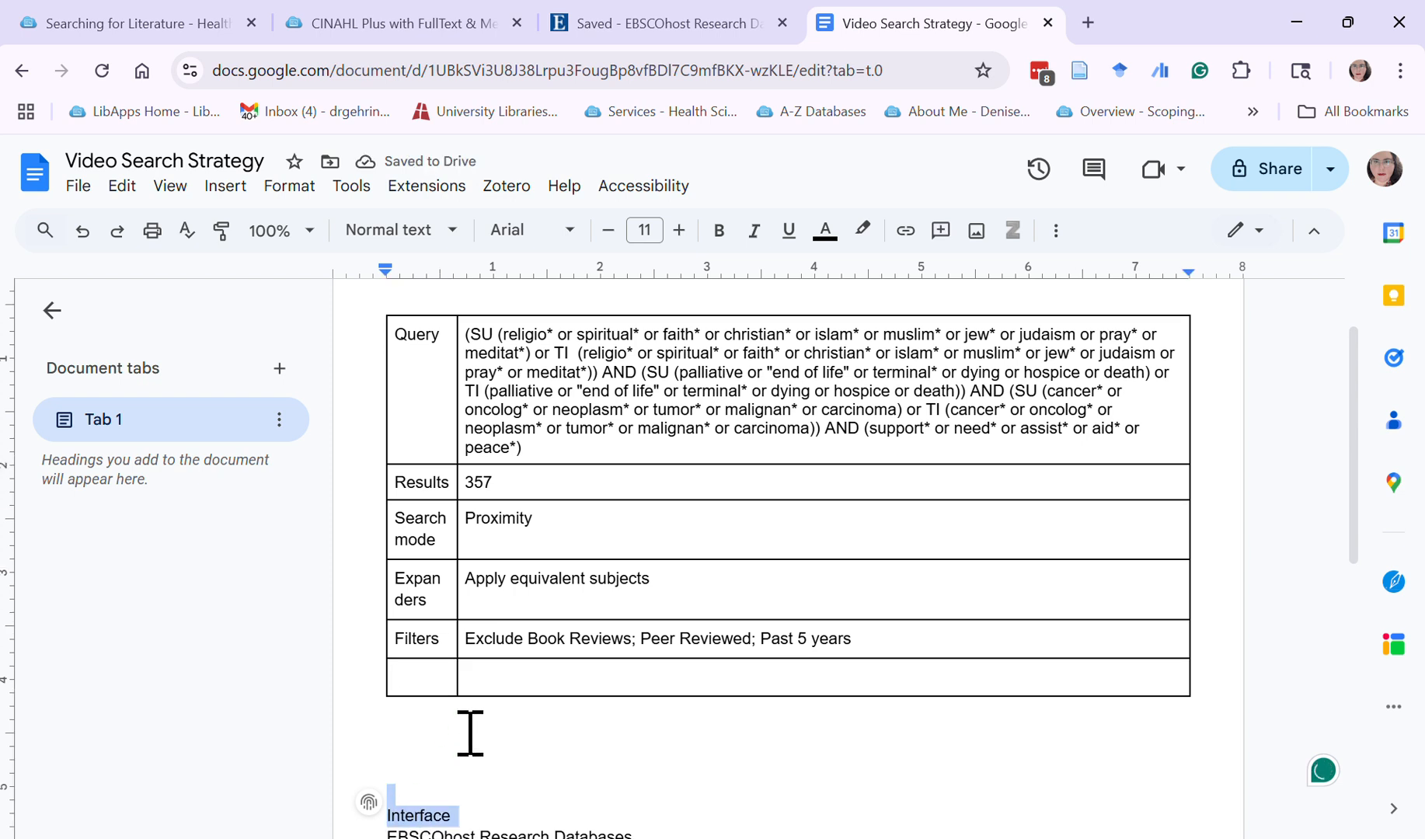
pyautogui.hotkey('ctrl', 'x')
pyautogui.click(438, 682)
pyautogui.hotkey('ctrl', 'v')
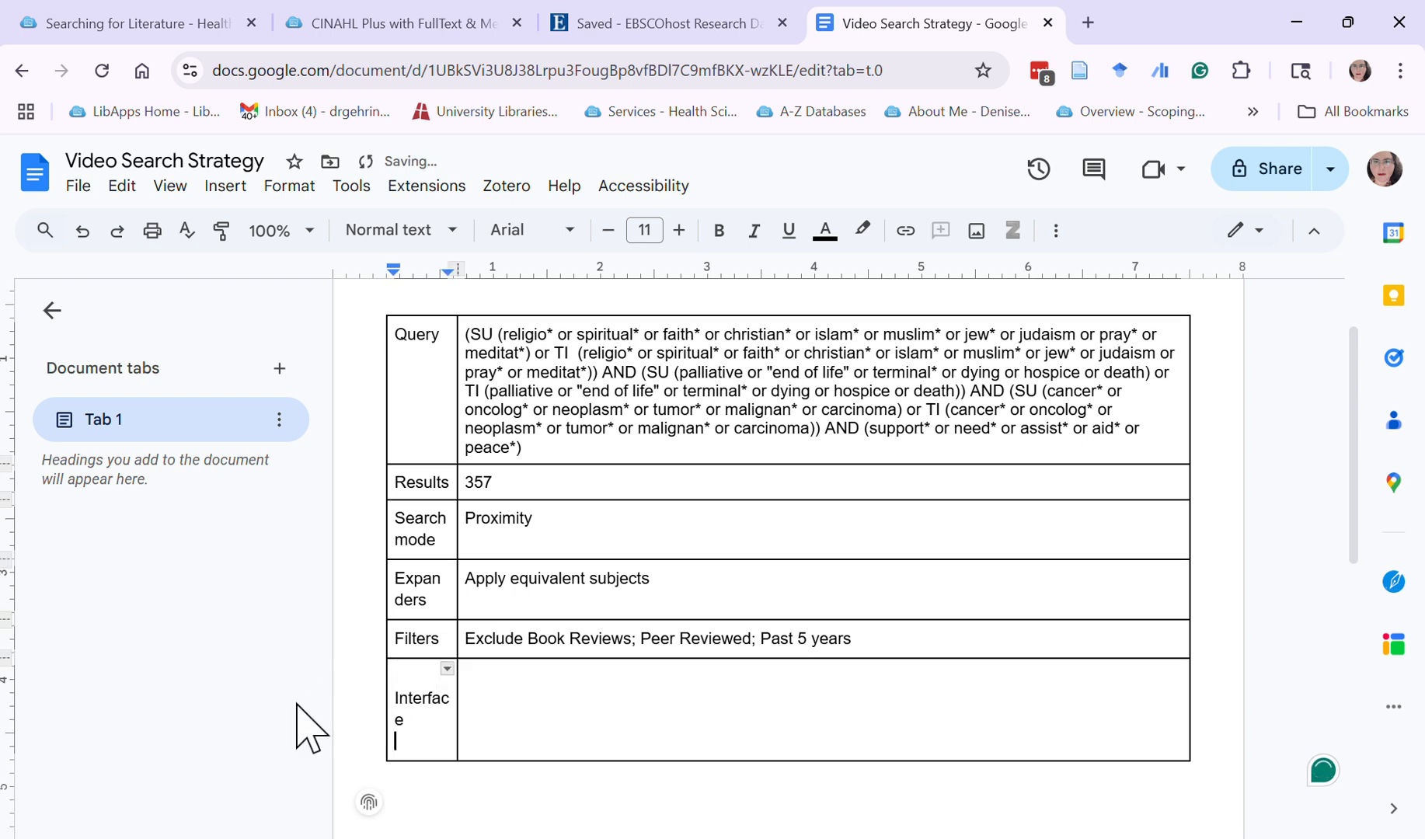
pyautogui.press('BackSpace')
pyautogui.press('Tab')
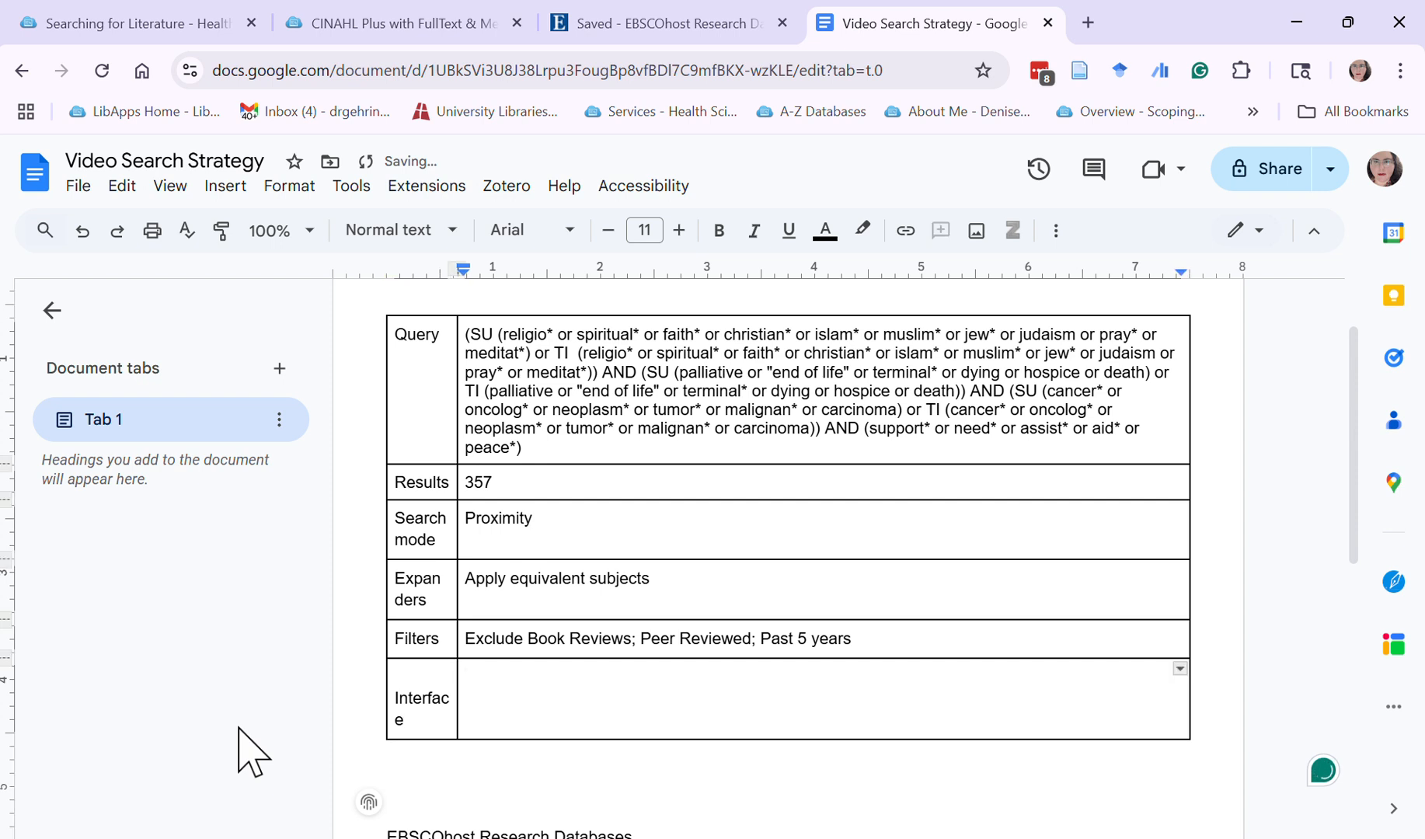
pyautogui.click(398, 703)
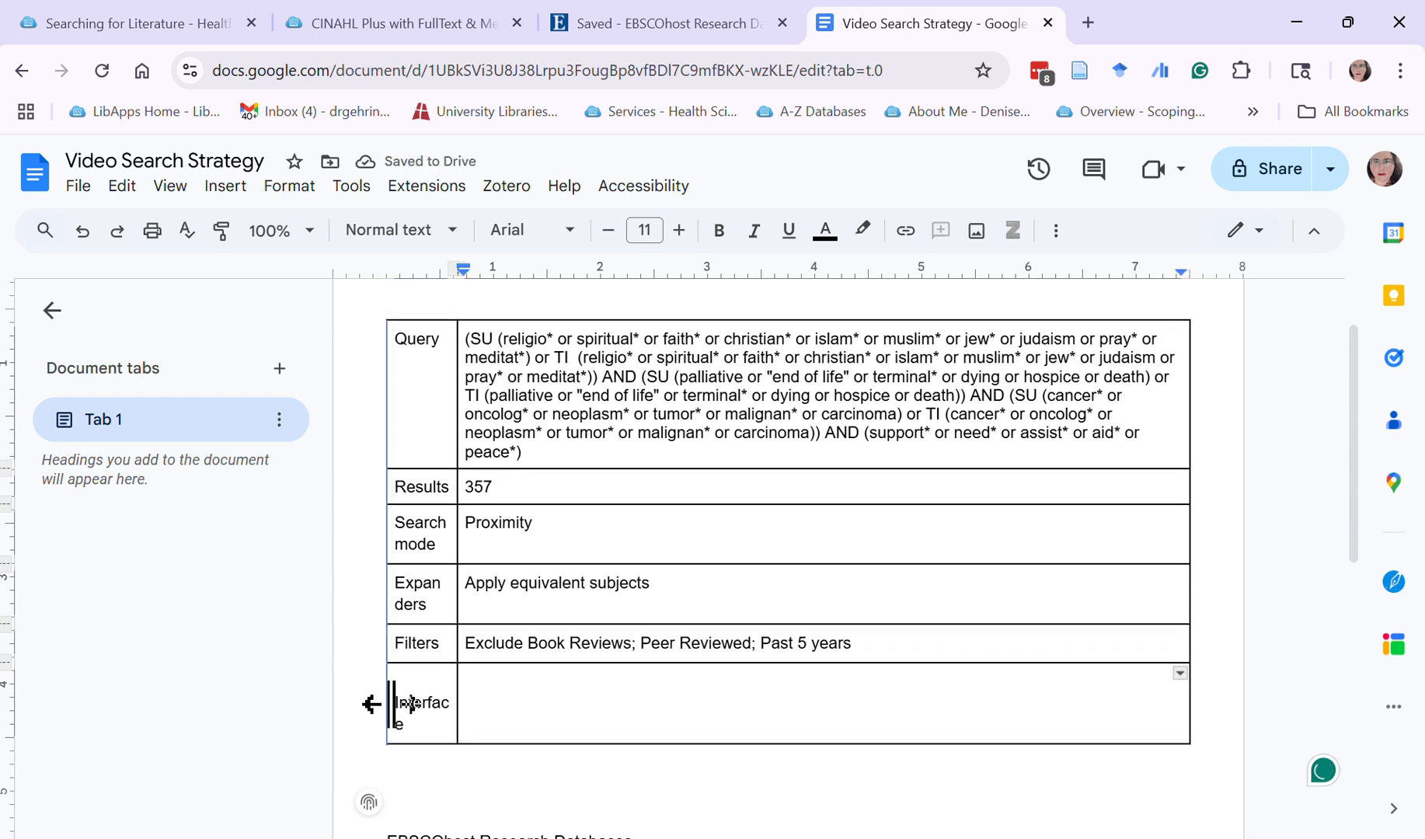
pyautogui.press('BackSpace')
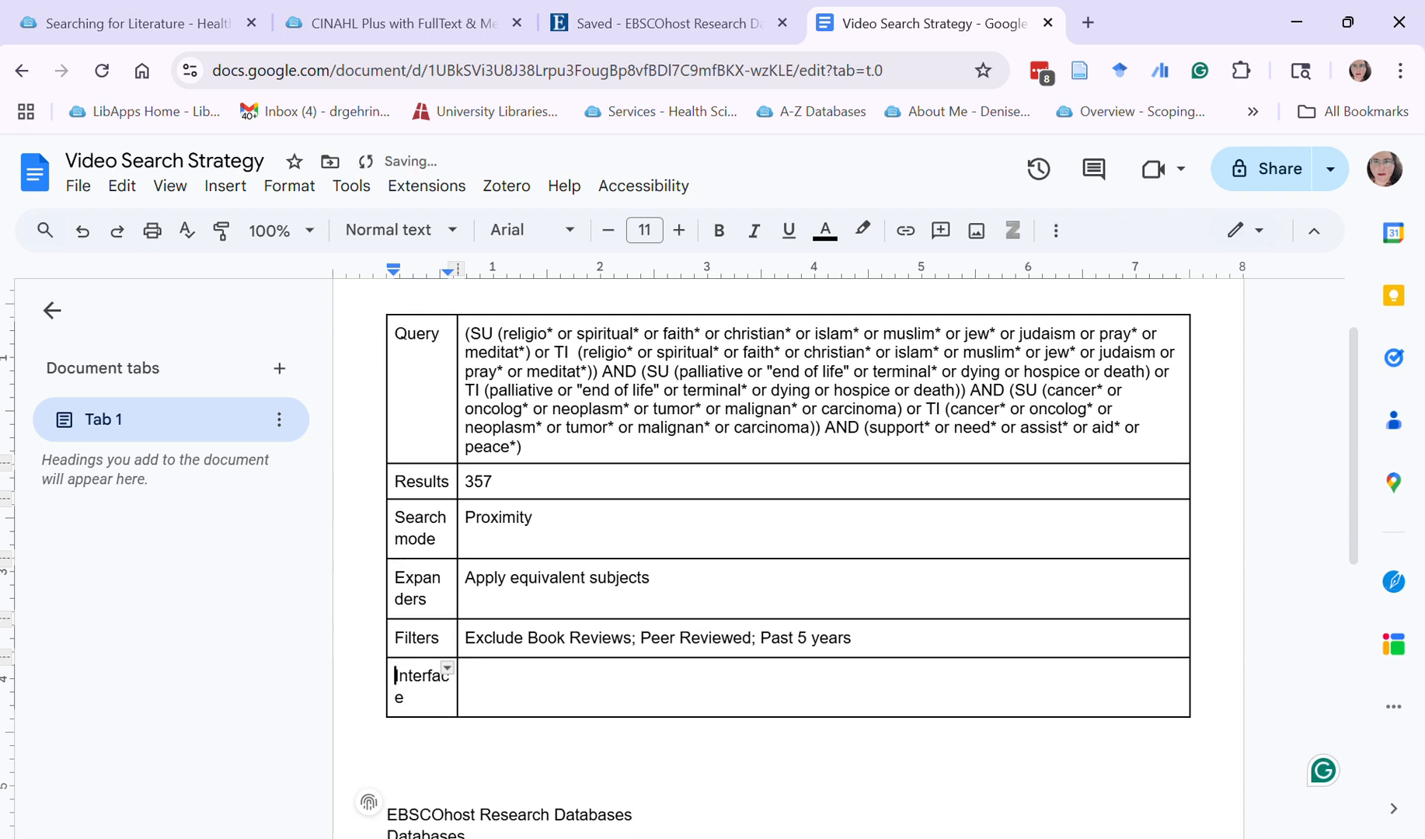
# Move "EBSCOhost Research Databases" from the pasted text into the value cell of the "Interface" row and add a new row below
pyautogui.scroll(-4, 707, 662)
pyautogui.moveTo(636, 549); pyautogui.dragTo(506, 436)
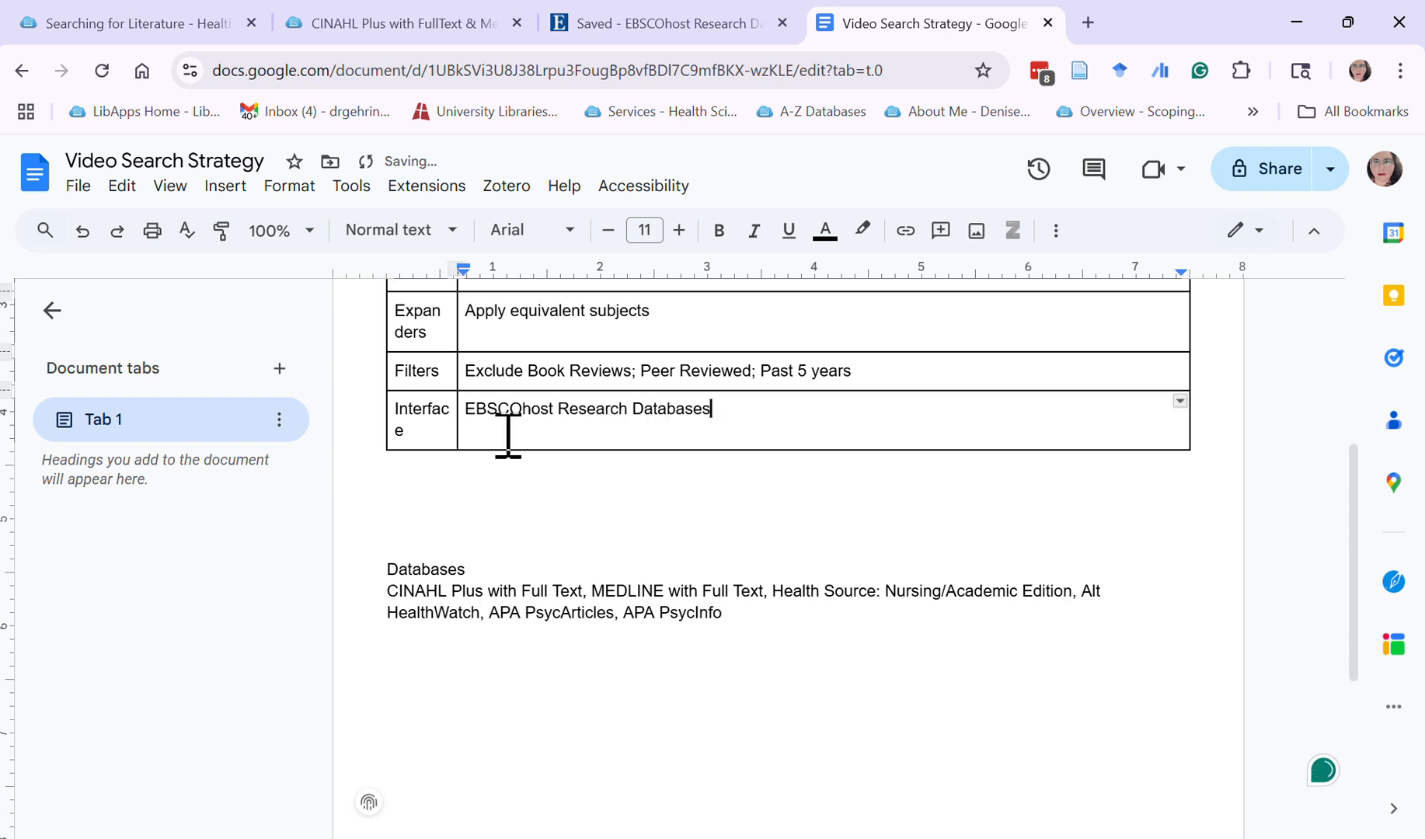
pyautogui.press('Tab')
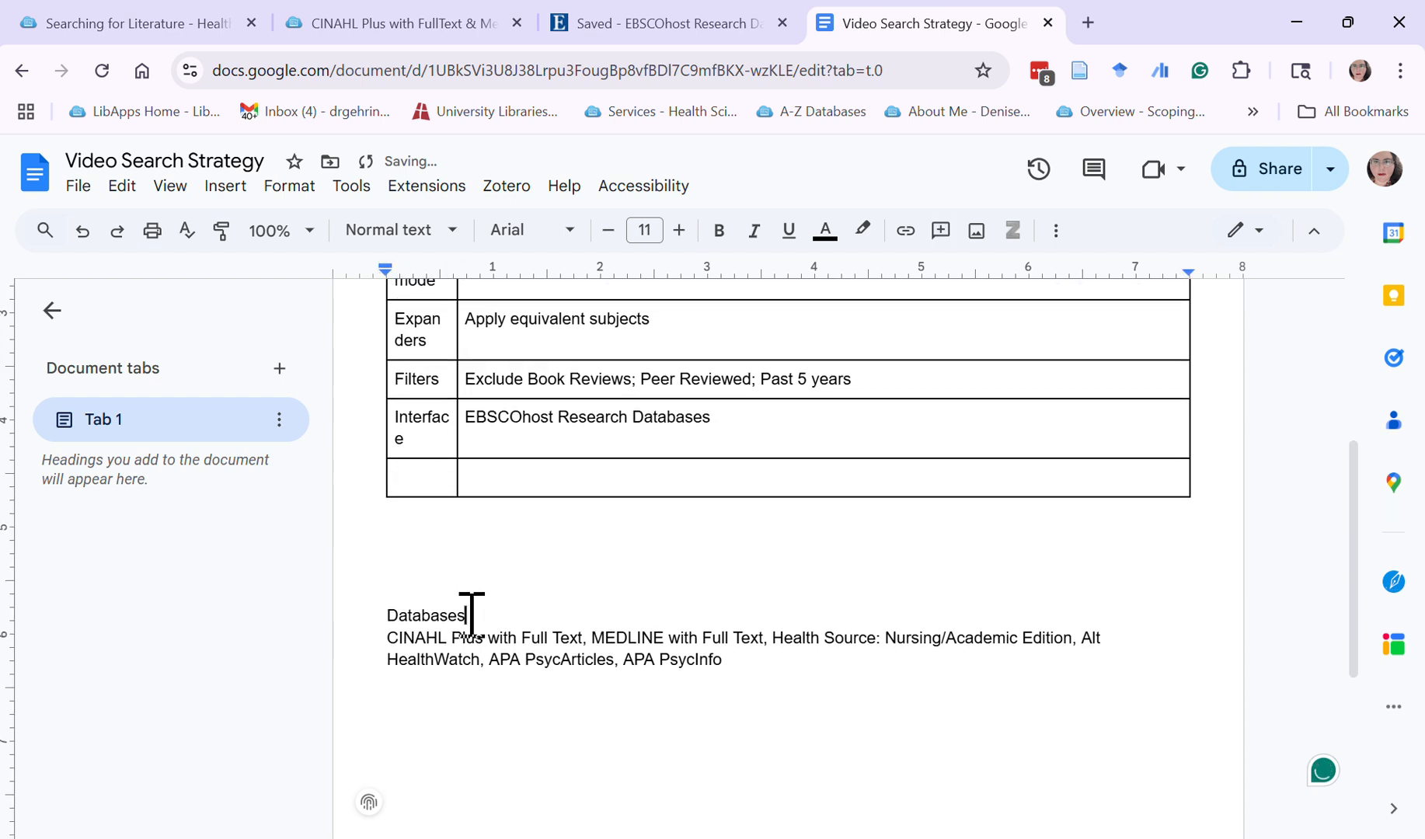
# Move "Databases" and the list of six databases from the pasted text into the label and value cells of the new last row
pyautogui.moveTo(470, 613); pyautogui.dragTo(394, 618)
pyautogui.click(396, 611)
pyautogui.click(471, 611)
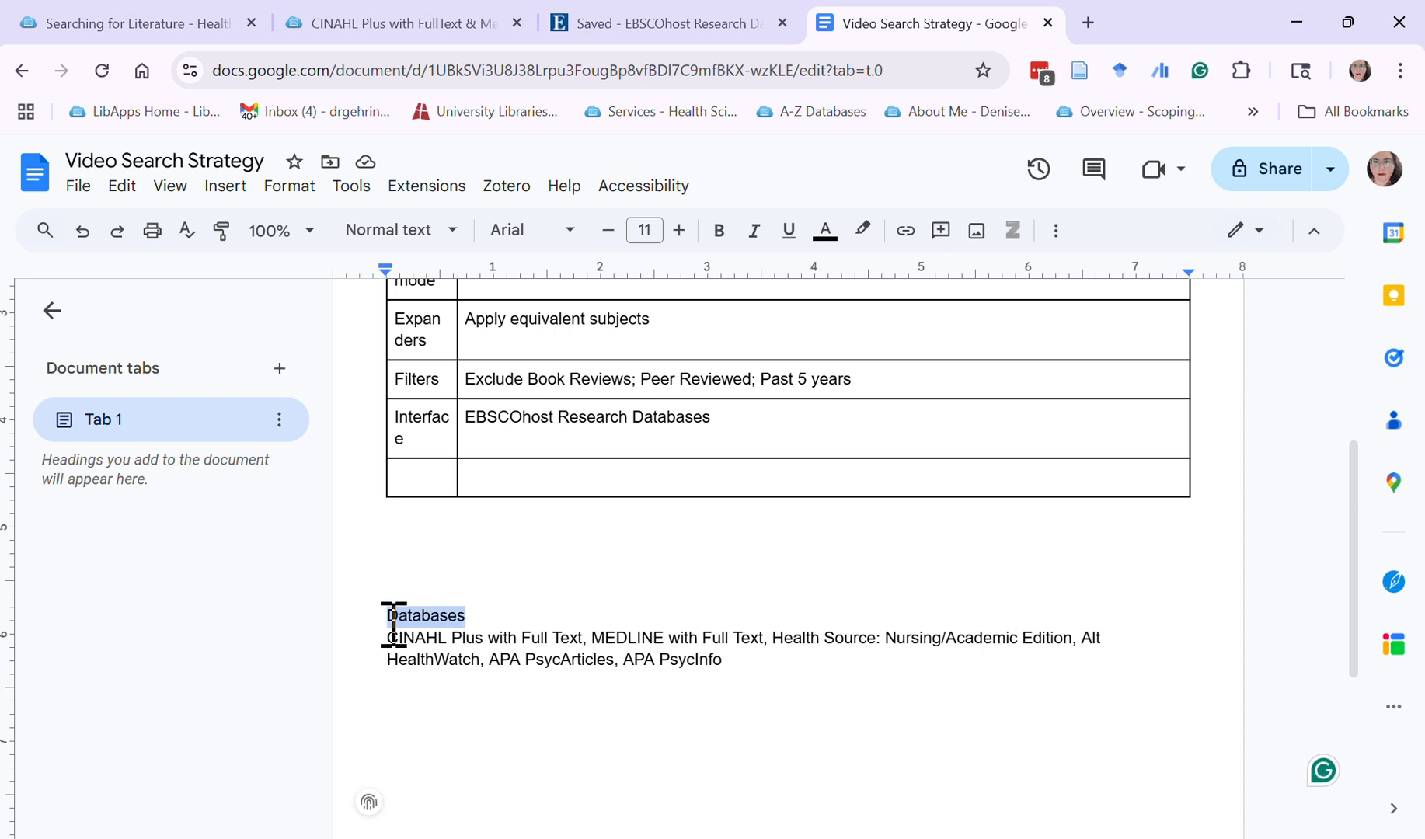
pyautogui.moveTo(407, 549); pyautogui.dragTo(423, 492)
pyautogui.click(738, 683)
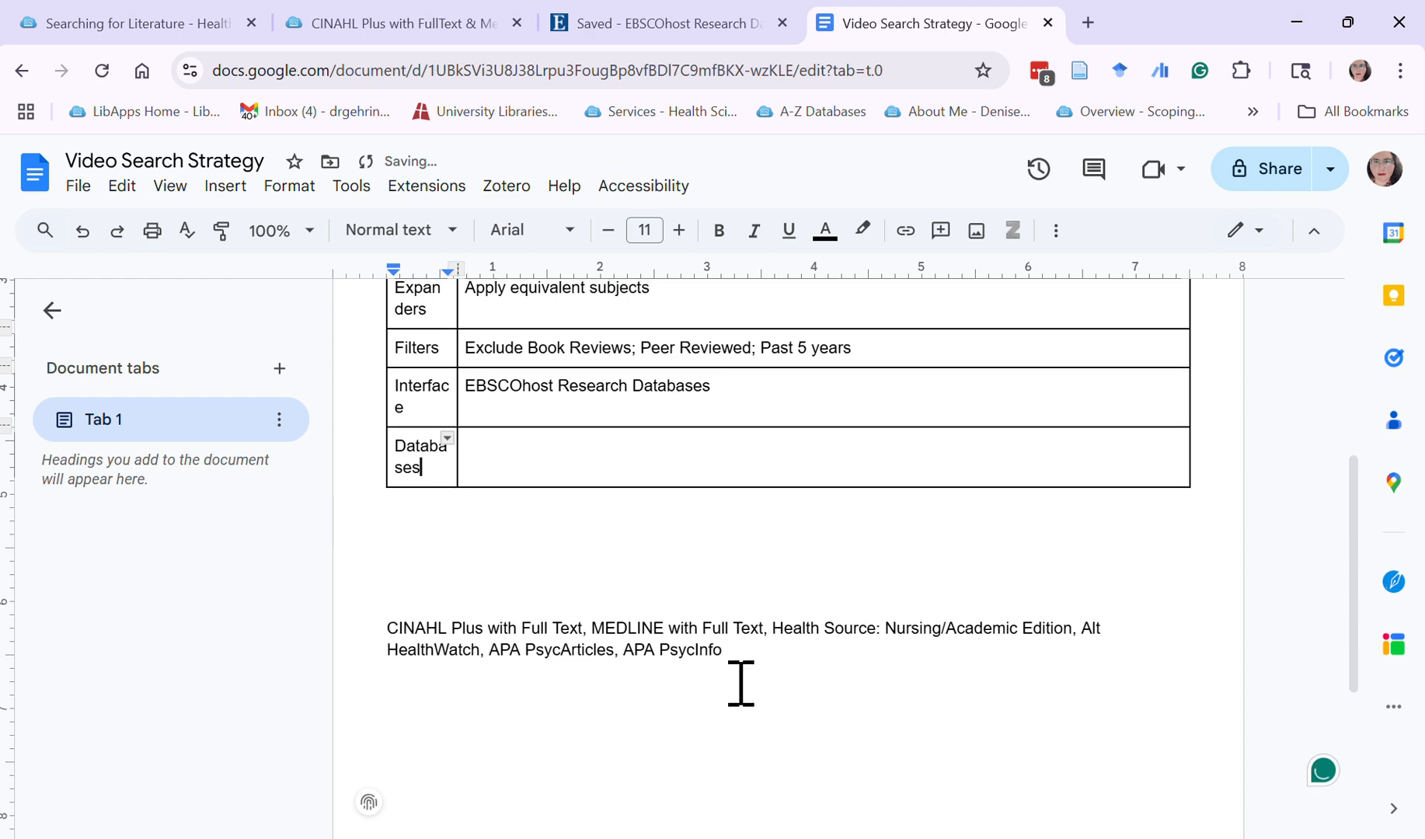
pyautogui.moveTo(725, 660); pyautogui.dragTo(494, 455)
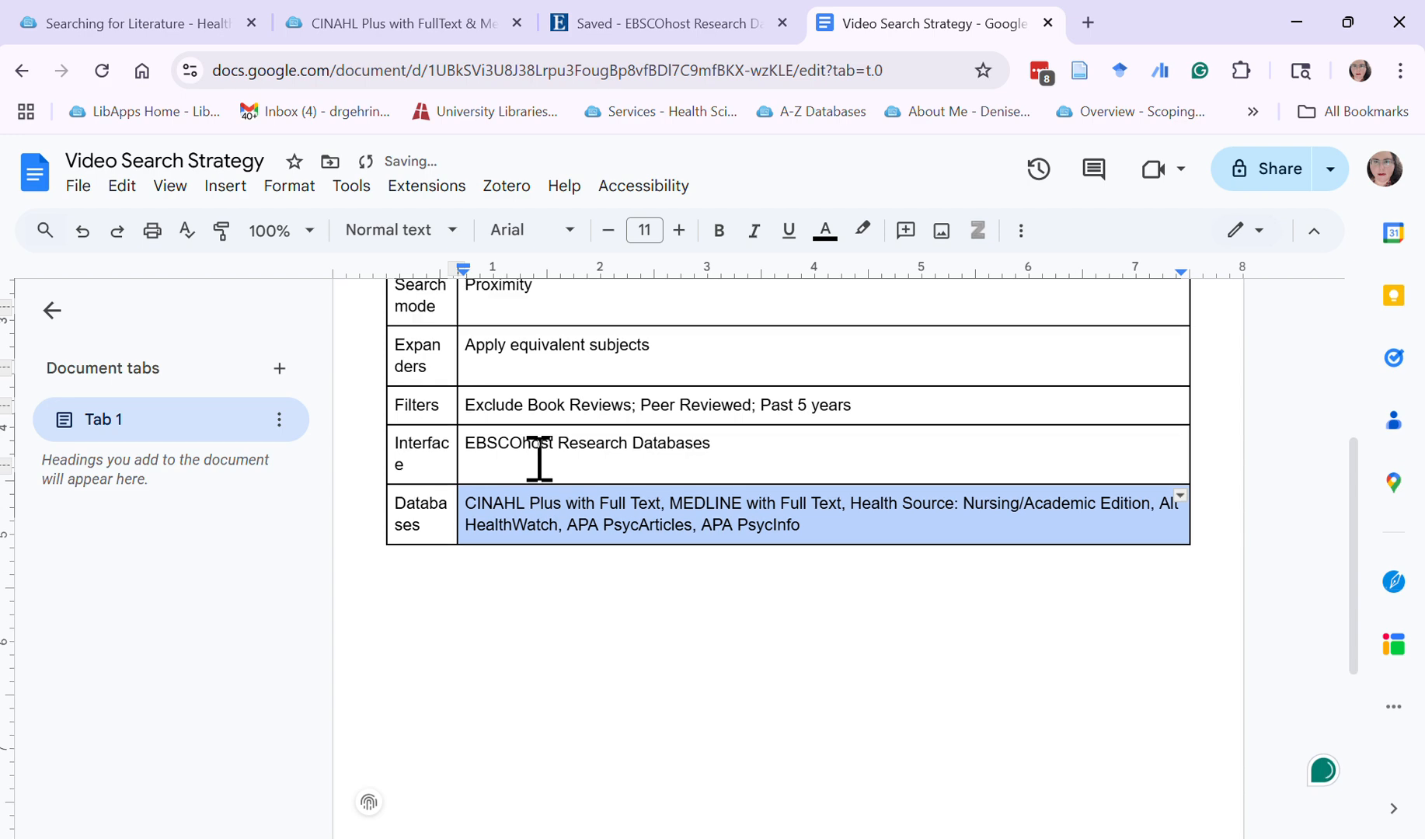
# Widen the table's label column so that "Expanders", "Interface" and "Databases" each fit on one line
pyautogui.scroll(4, 540, 458)
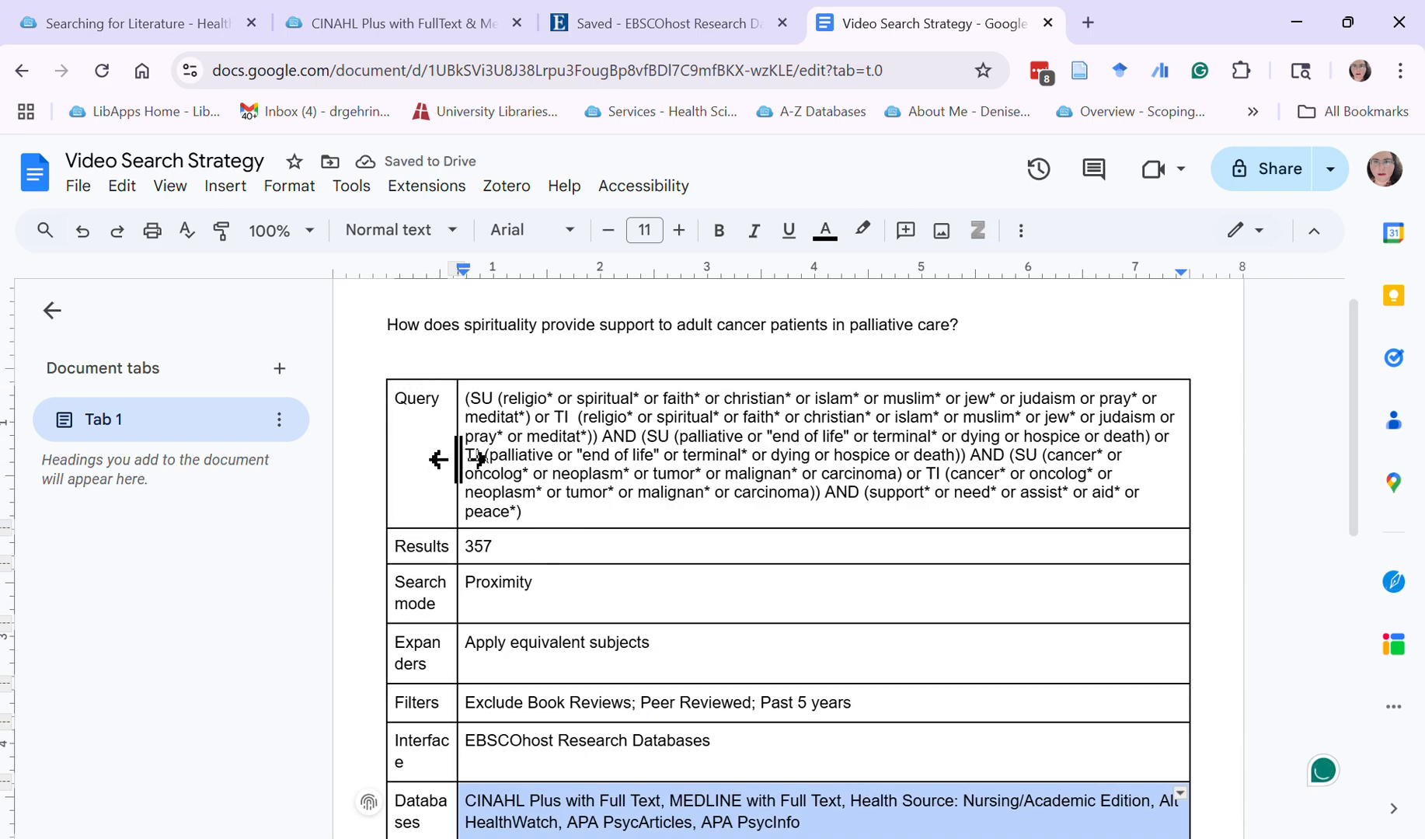
pyautogui.moveTo(459, 459); pyautogui.dragTo(489, 458)
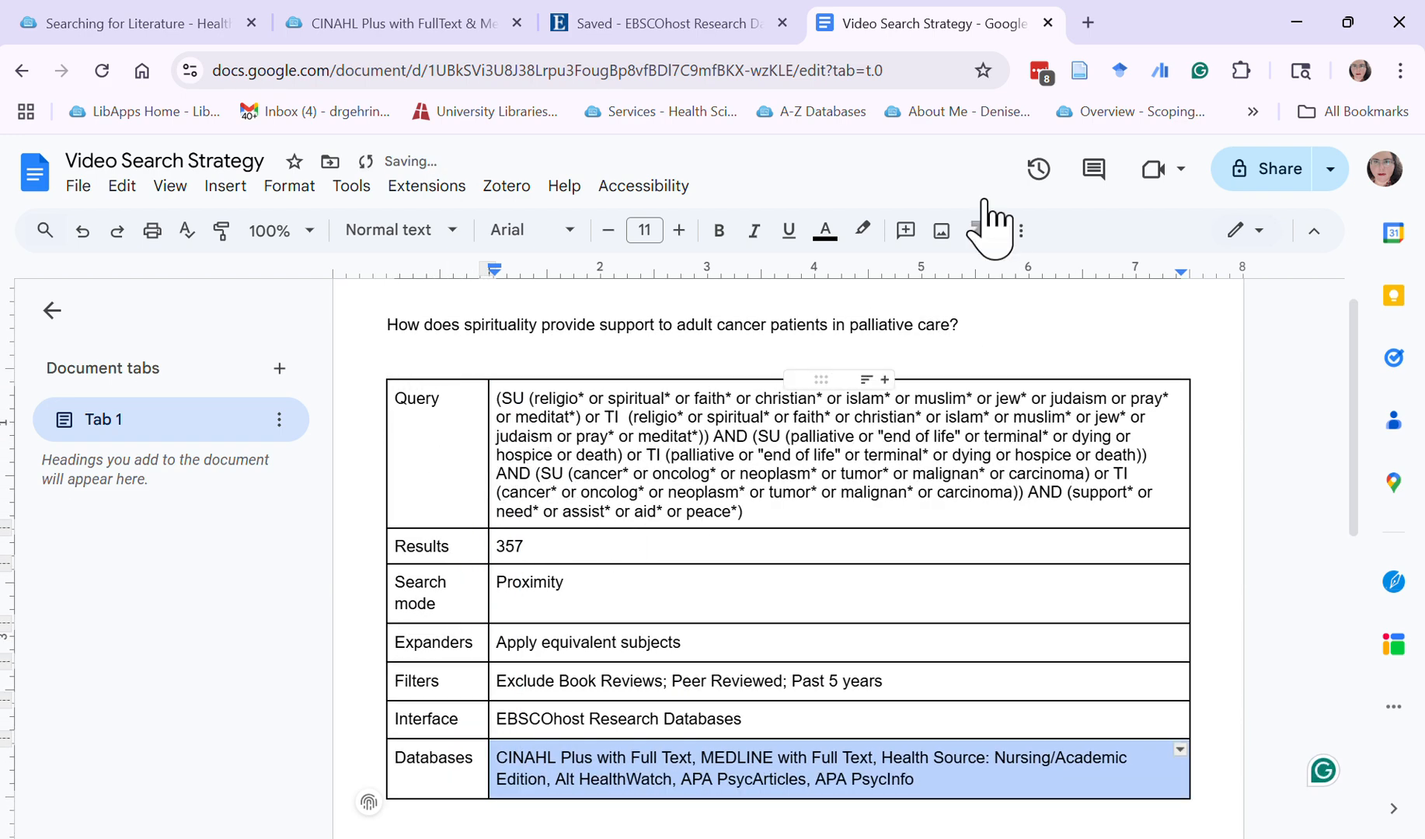
# Switch to EBSCOhost and close the saved search's edit page without saving changes
pyautogui.click(561, 27)
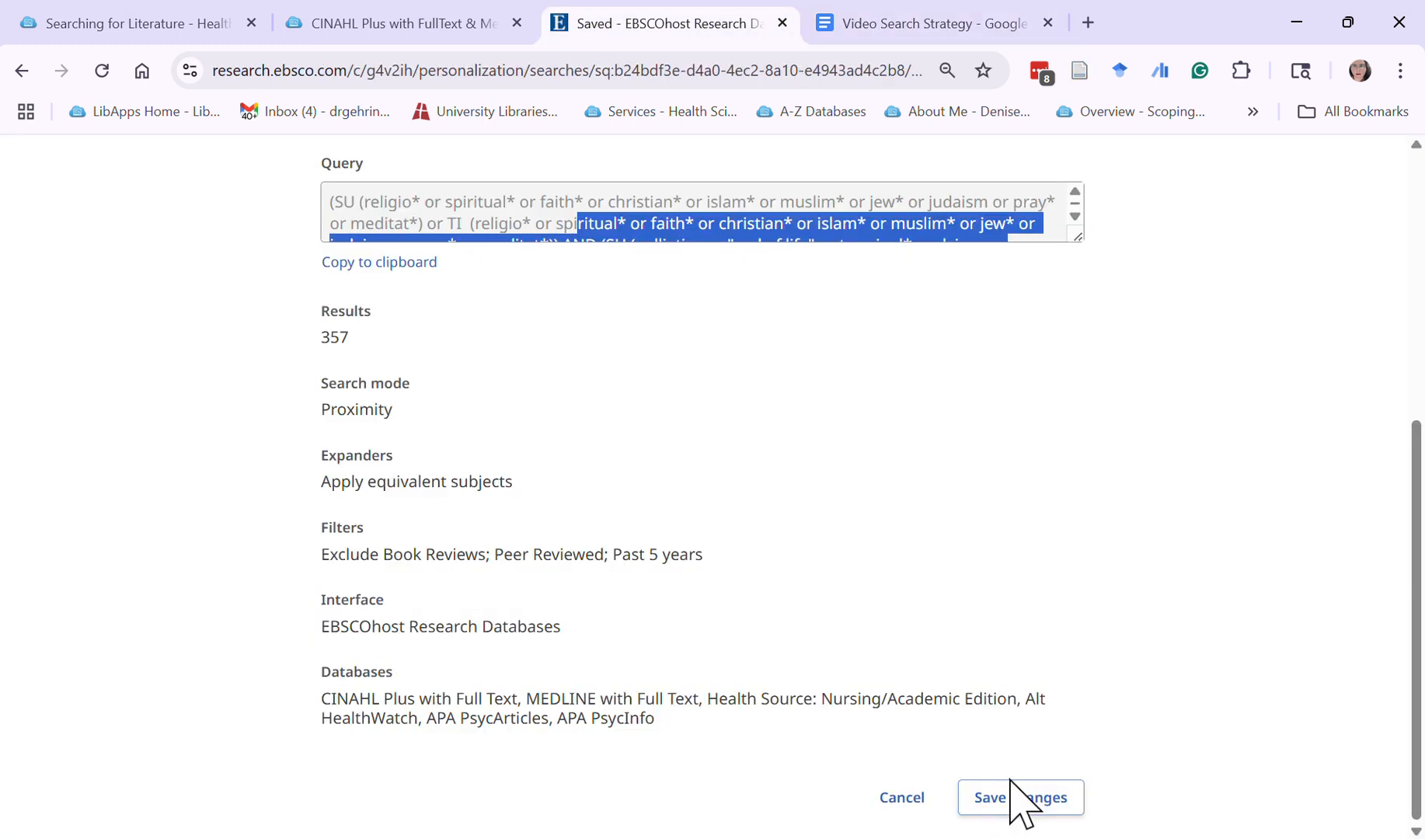
pyautogui.scroll(5, 1058, 746)
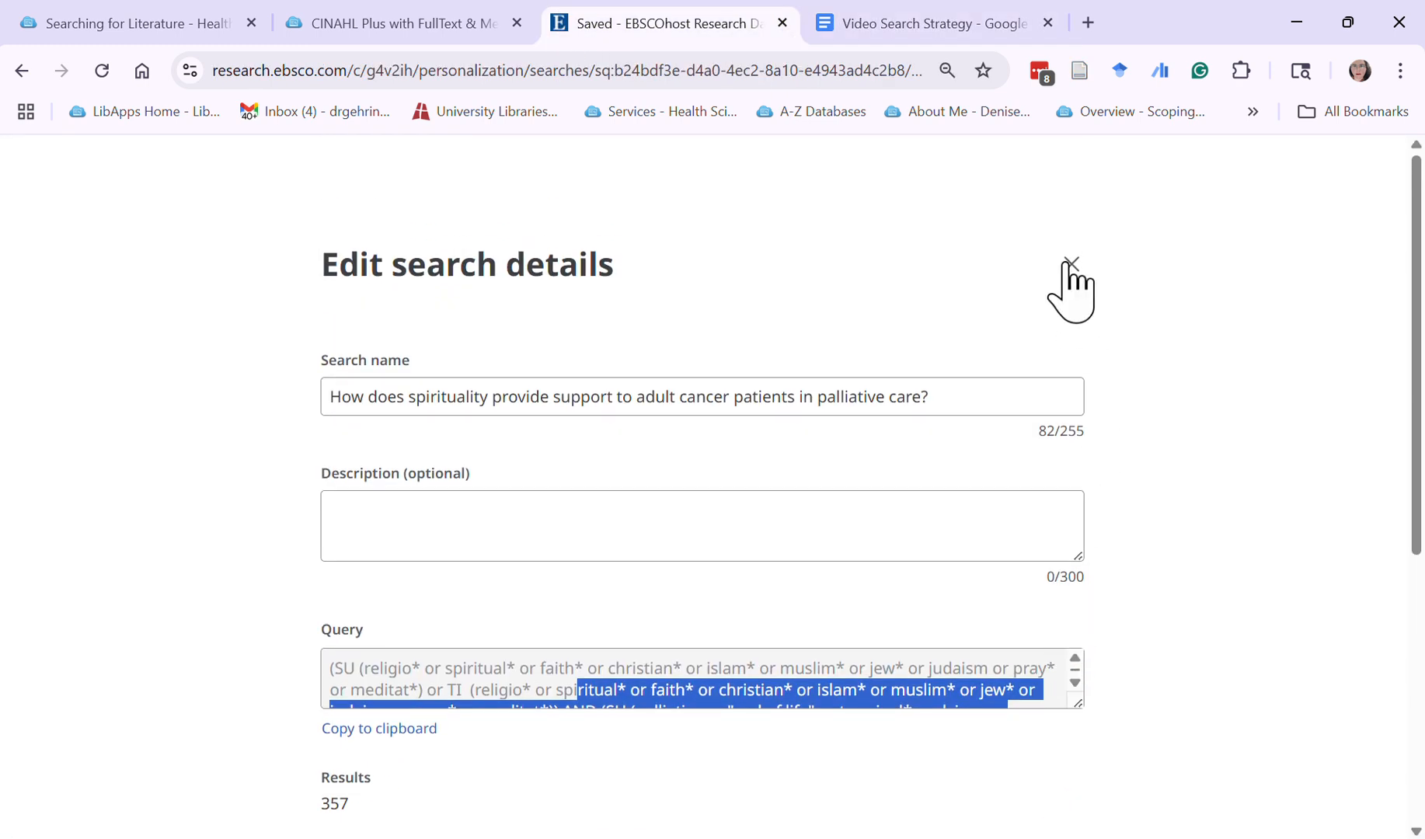
pyautogui.click(1072, 264)
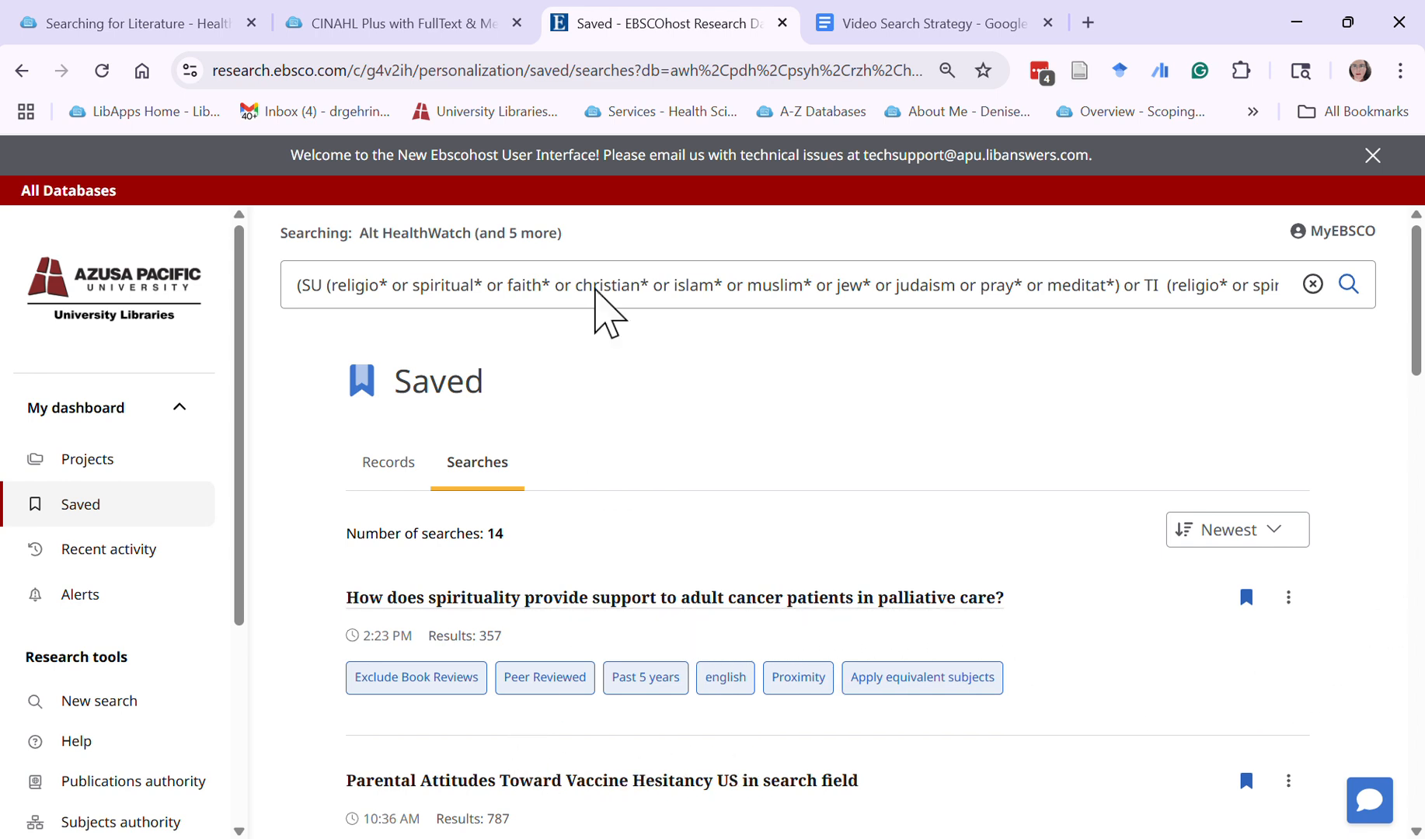
# Return to the Google Docs document and append "; English; Academic Journals" to the value in the "Filters" row
pyautogui.click(972, 25)
pyautogui.click(670, 684)
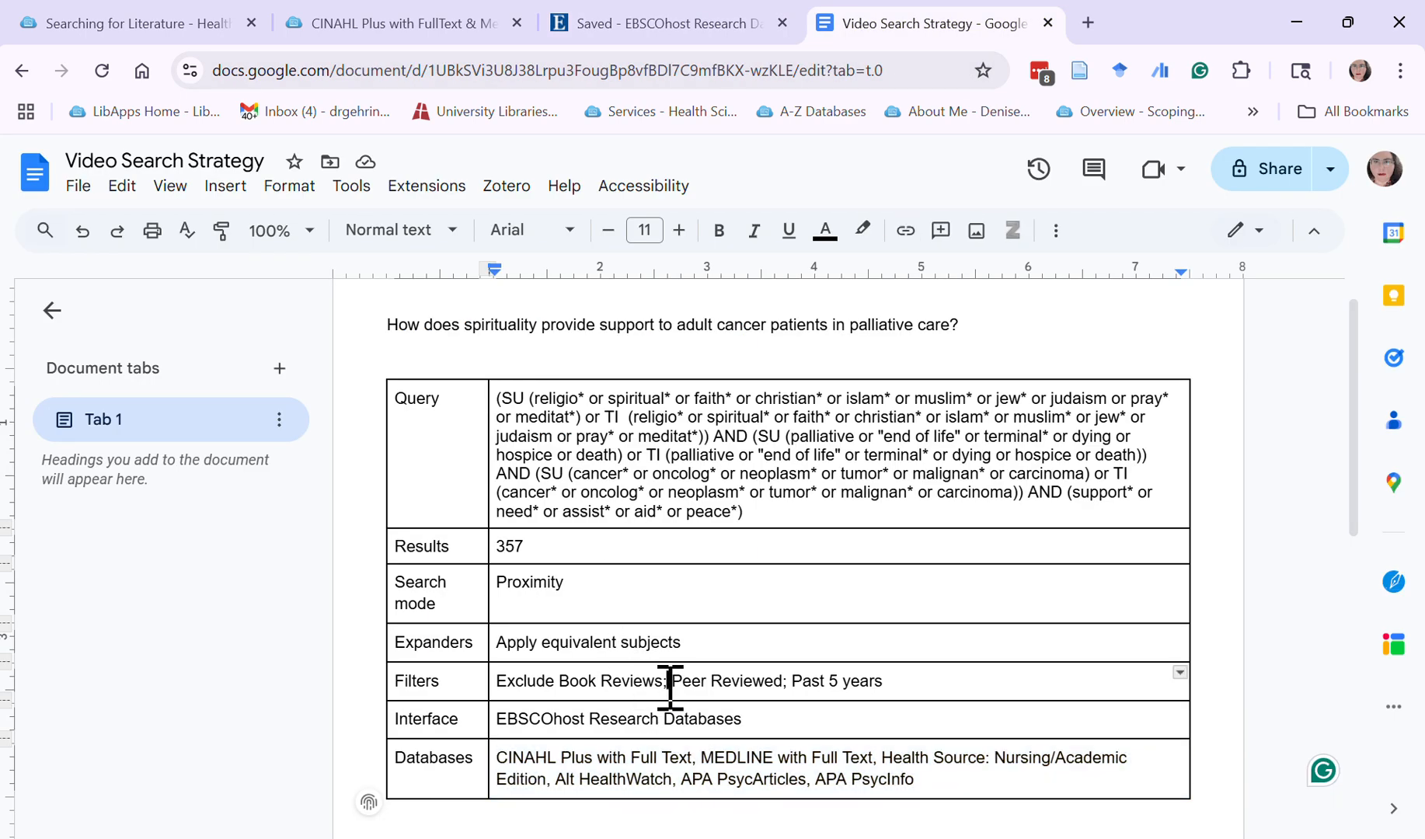
pyautogui.click(895, 689)
pyautogui.write(';')
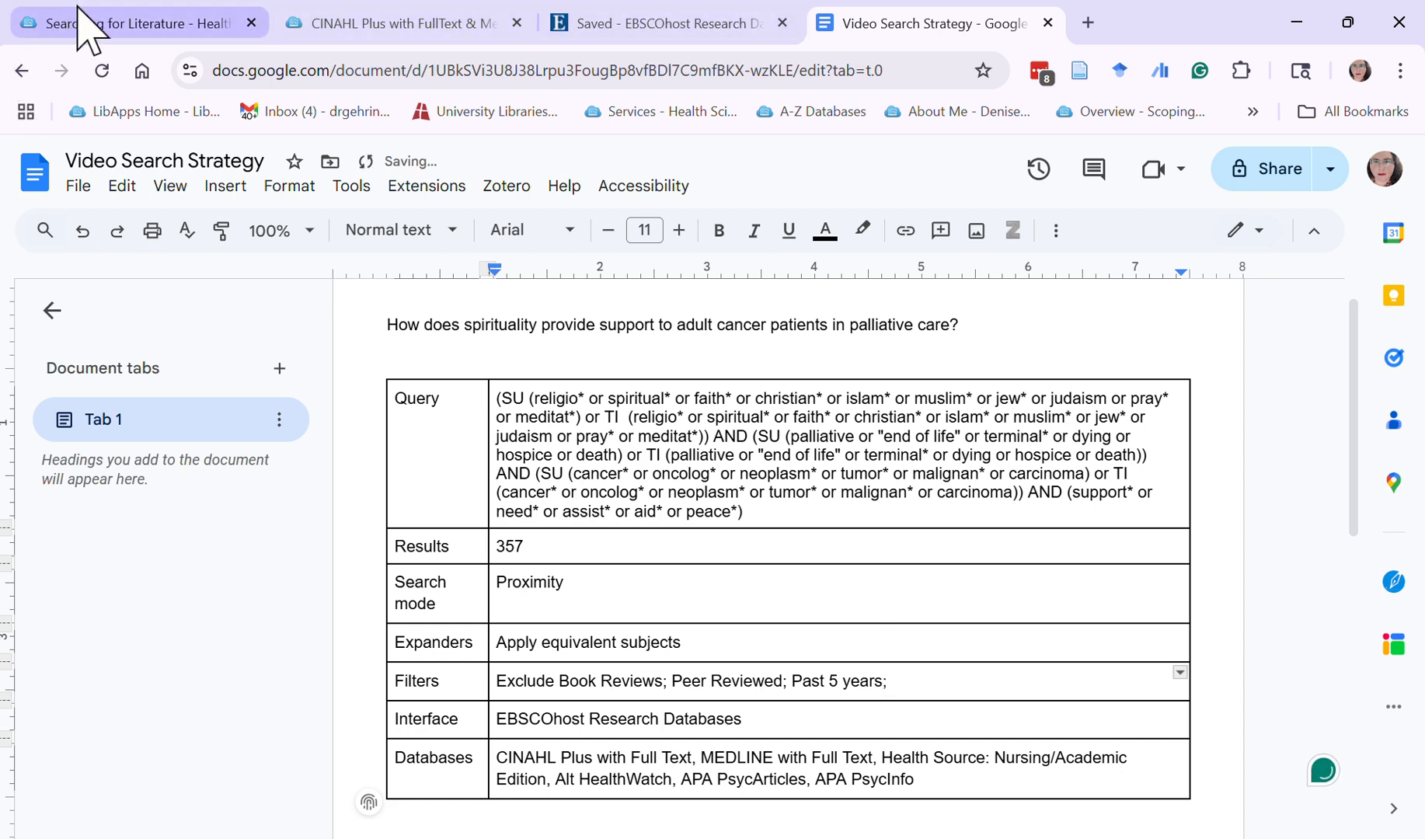
pyautogui.write(' English; Academi')
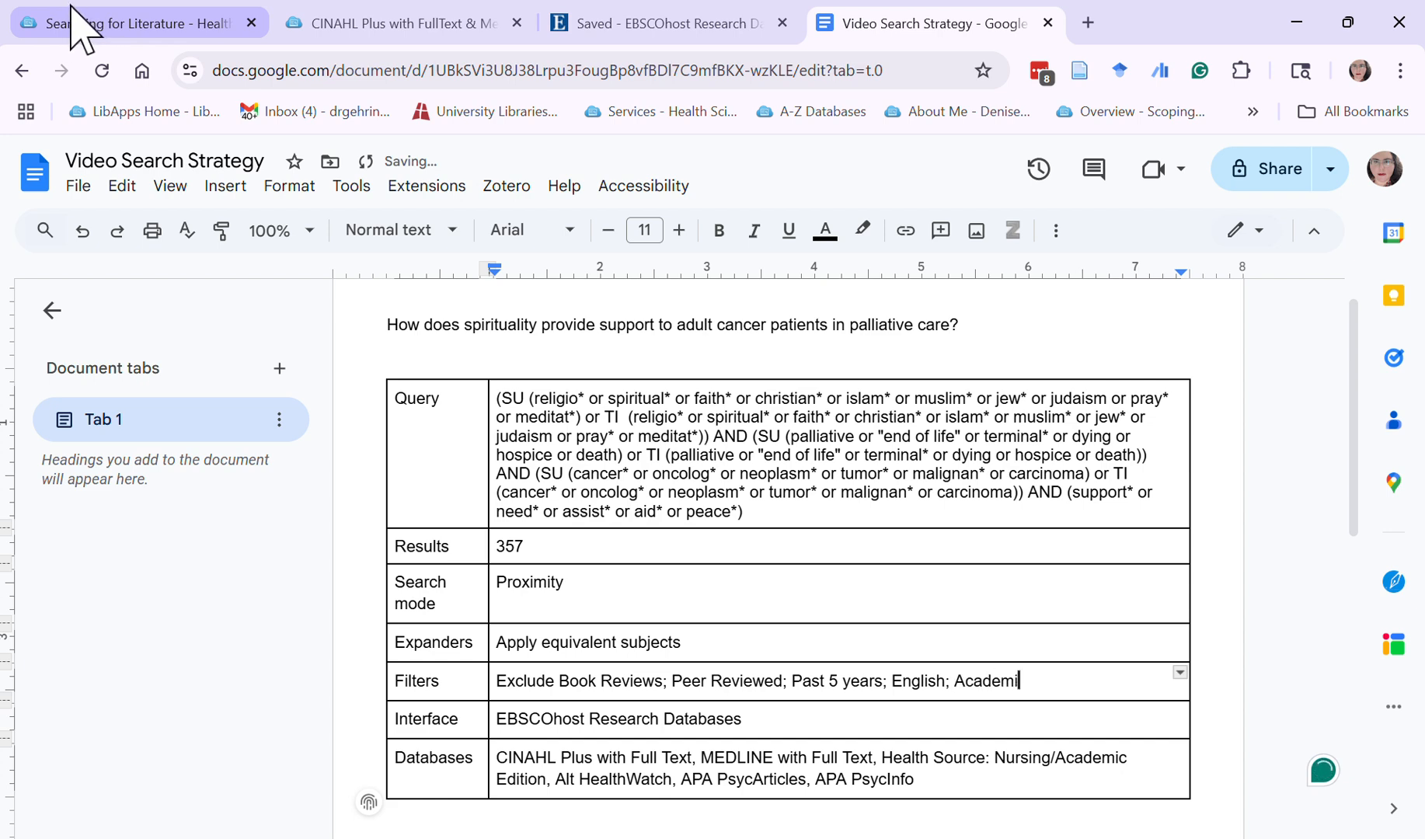
pyautogui.write('c Journals')
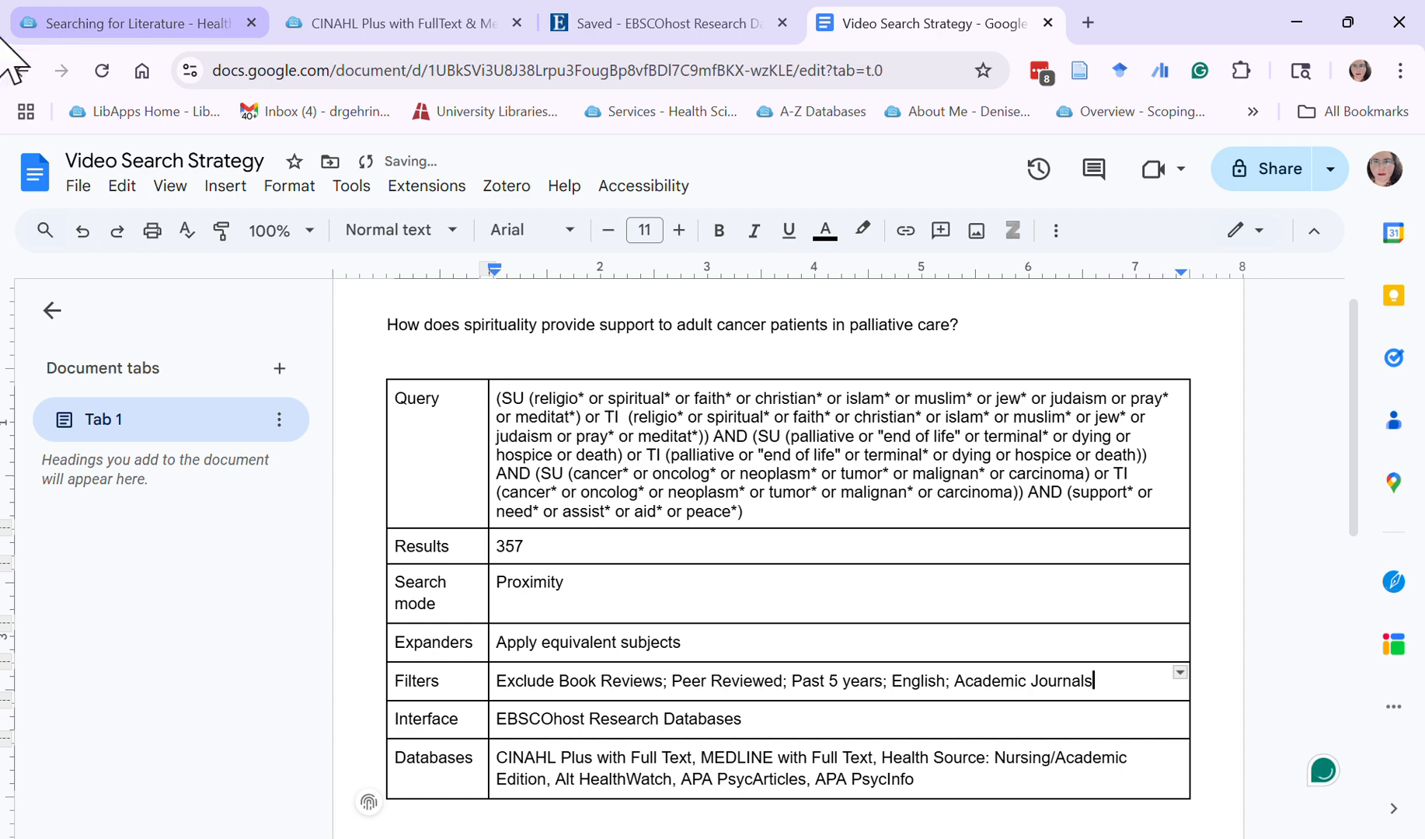
# Switch to EBSCOhost and open the saved search "How does spirituality provide support to adult cancer patients in palliative care?" in a new browser tab
pyautogui.click(554, 25)
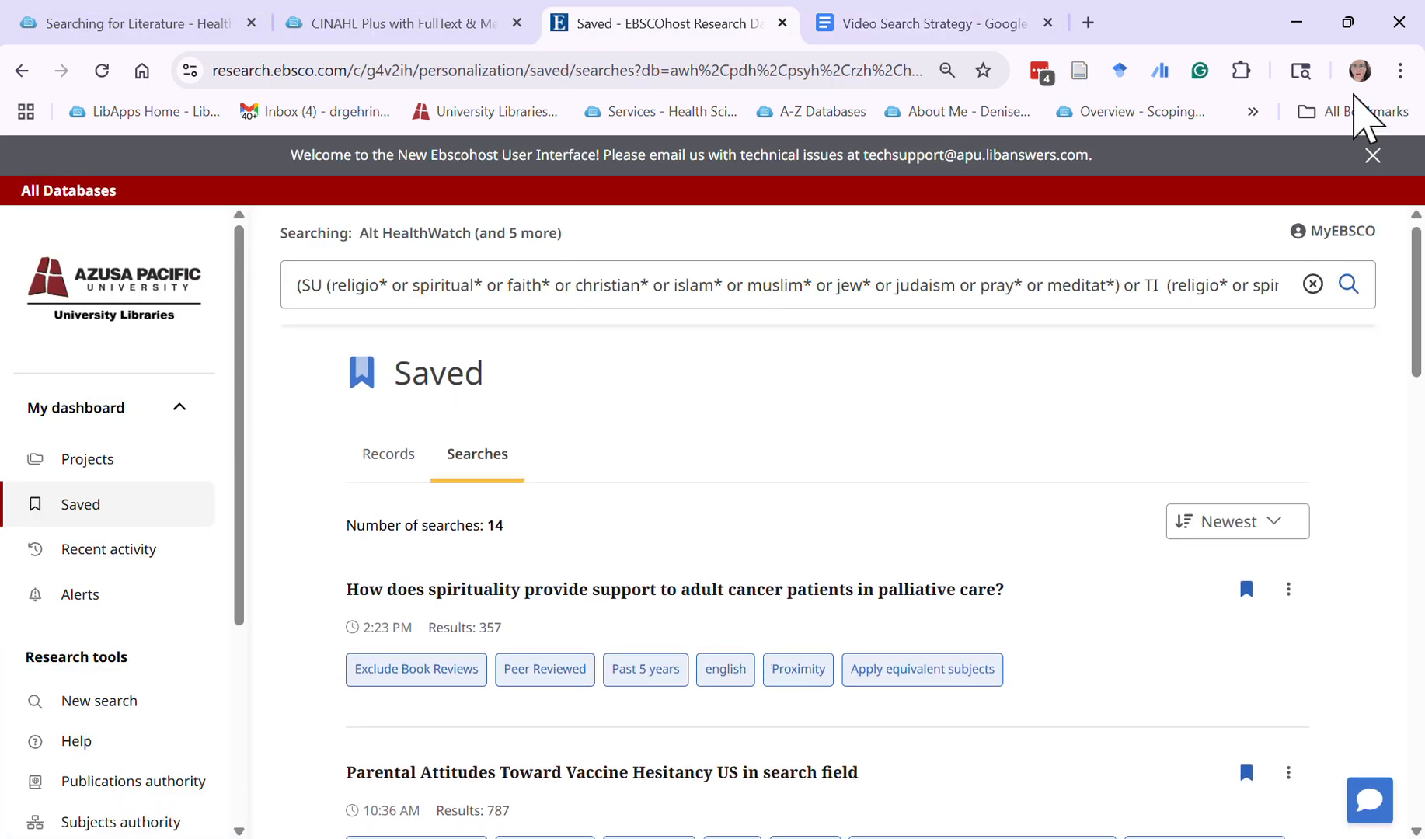
pyautogui.scroll(-1, 1107, 264)
pyautogui.click(950, 26)
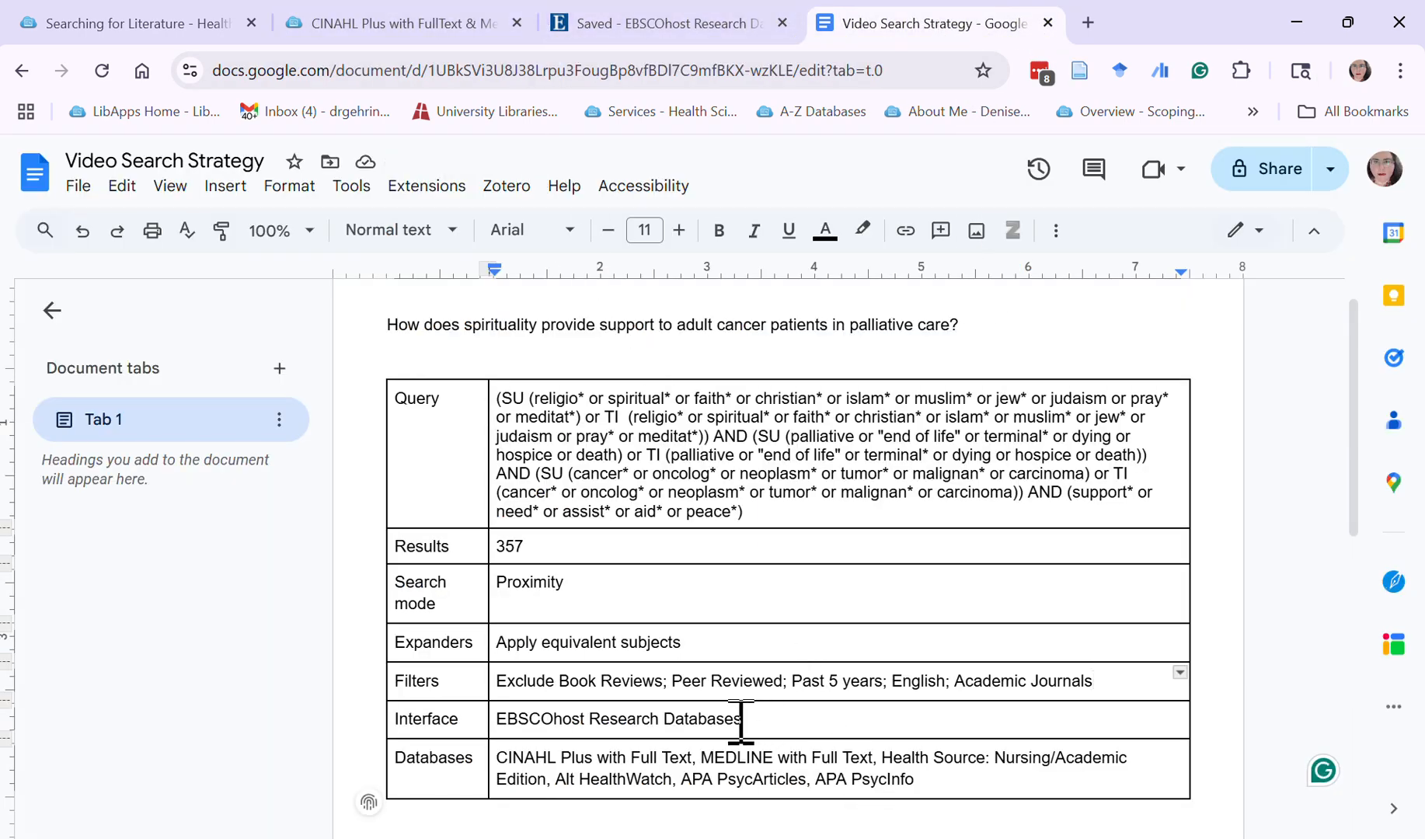
pyautogui.click(554, 8)
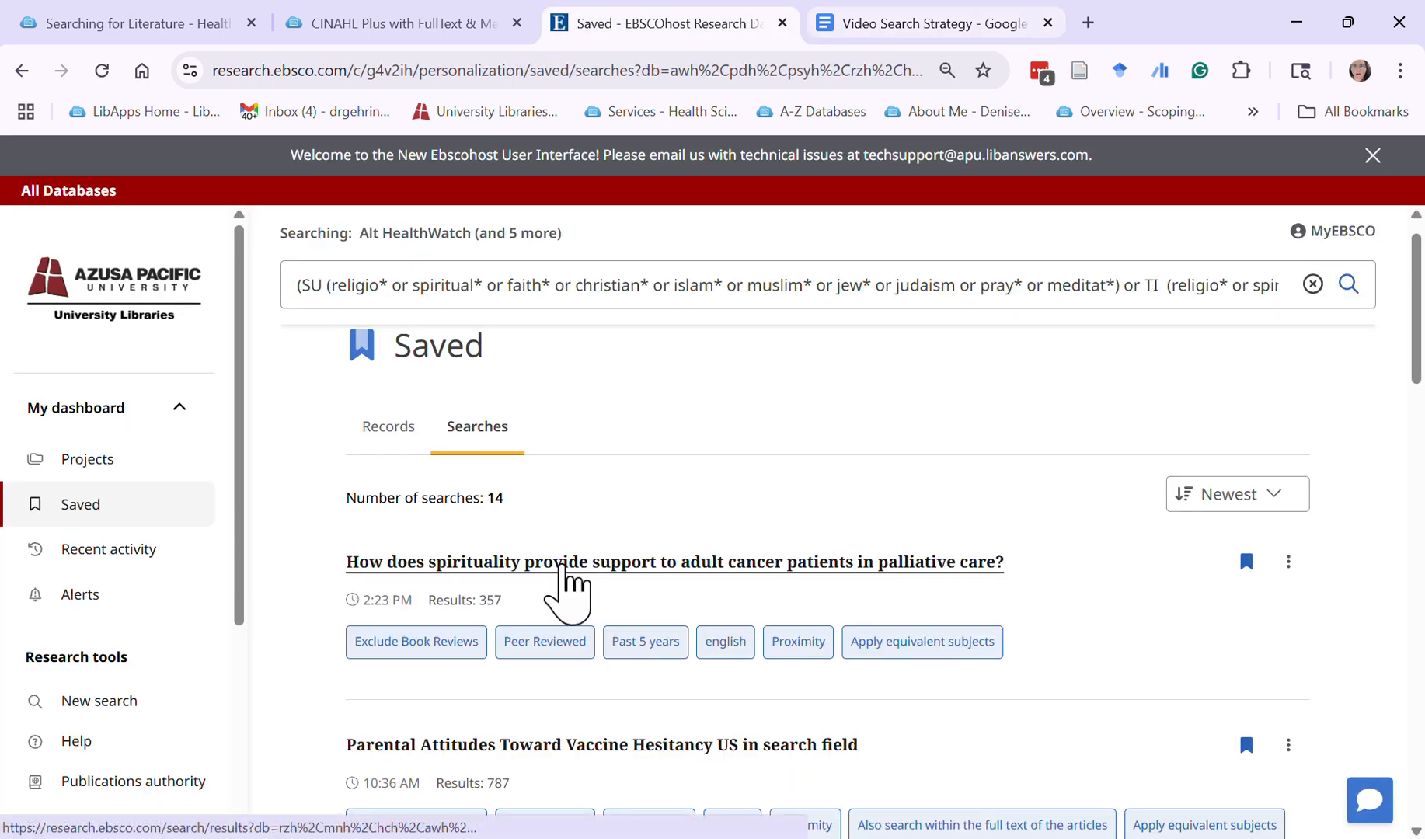
pyautogui.middleClick(562, 568)
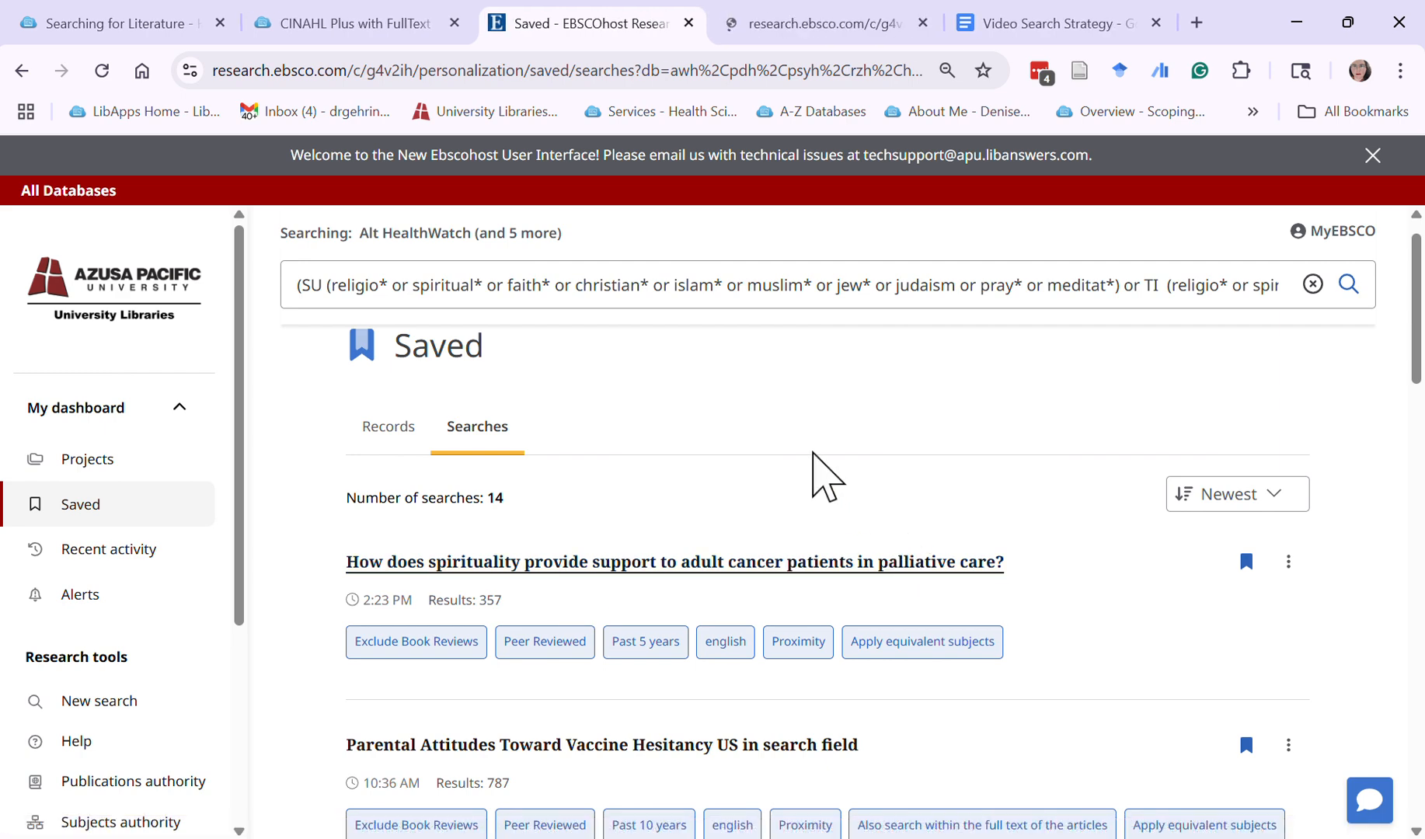
pyautogui.click(812, 23)
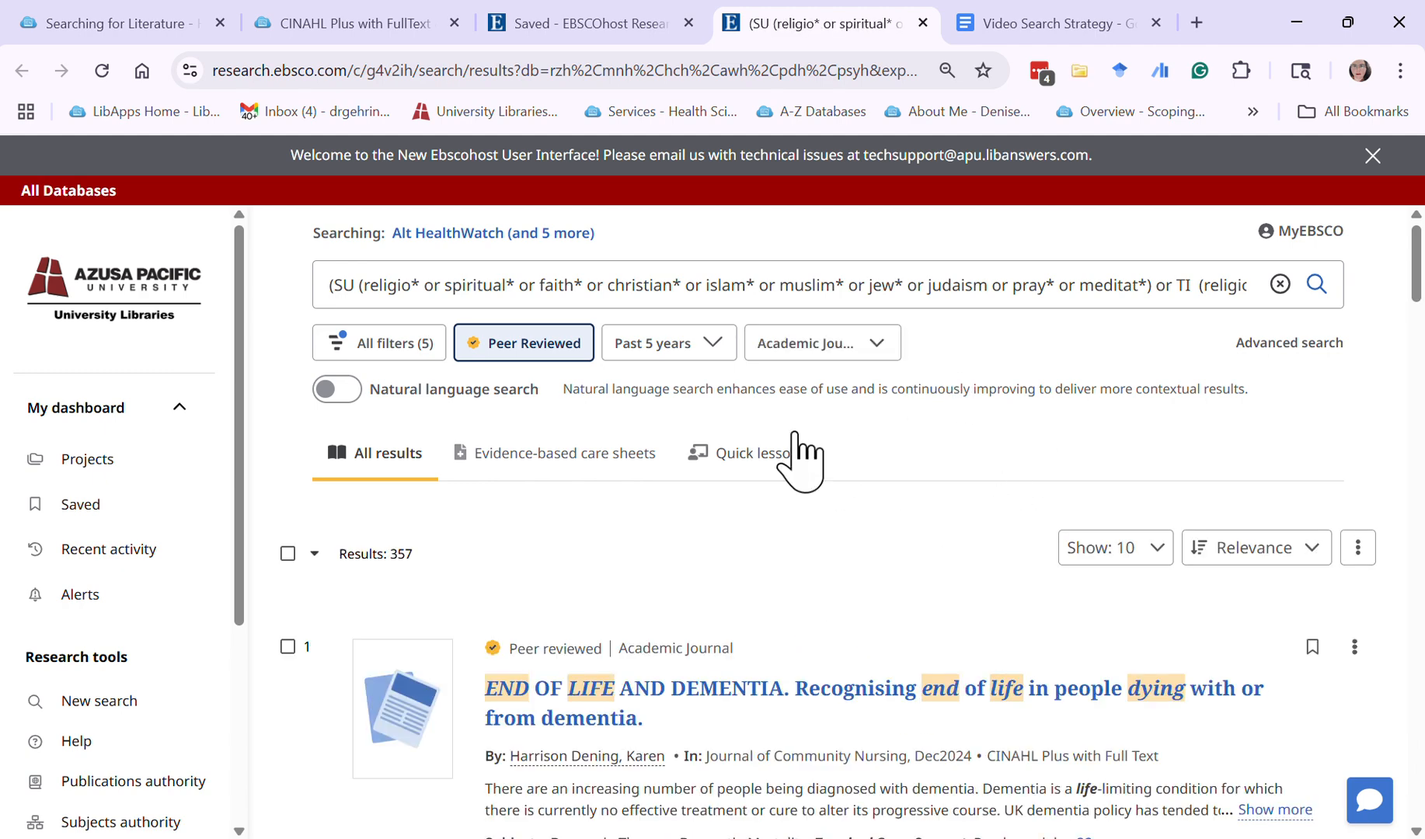
# Open all filters of the search results and expand the Databases filter to examine the hit count of each database
pyautogui.click(404, 362)
pyautogui.scroll(-4, 1367, 614)
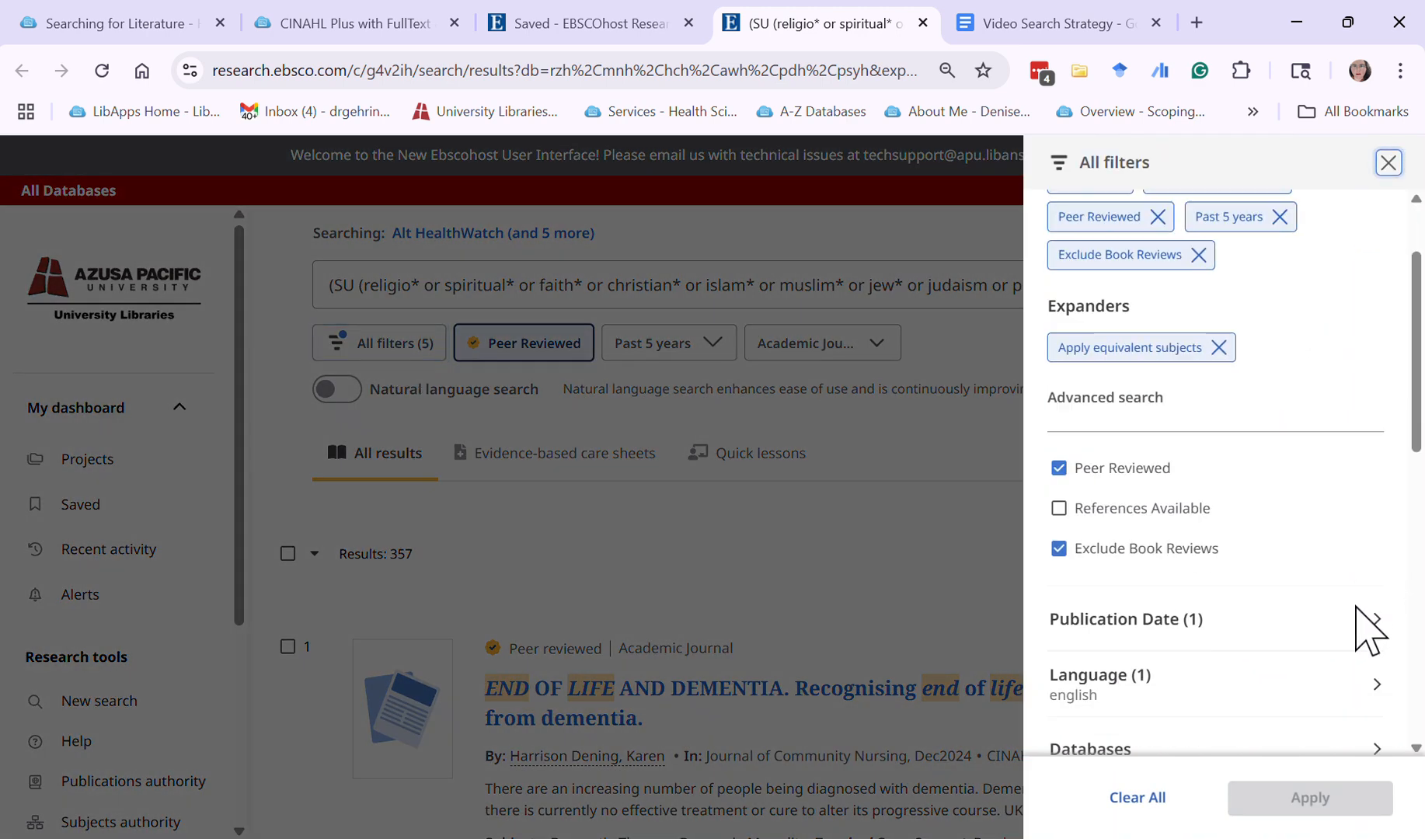
pyautogui.scroll(-3, 1361, 614)
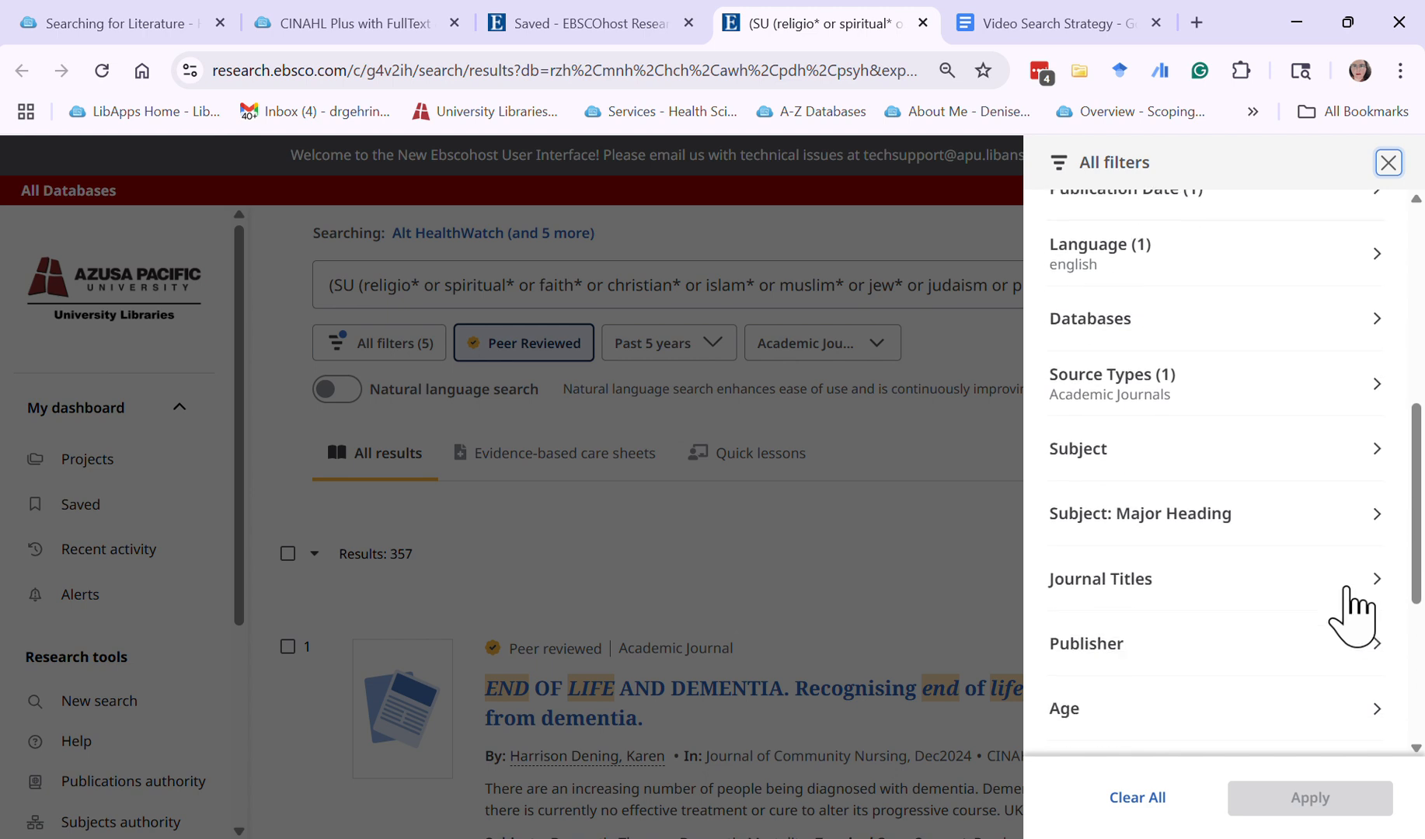
pyautogui.click(1141, 335)
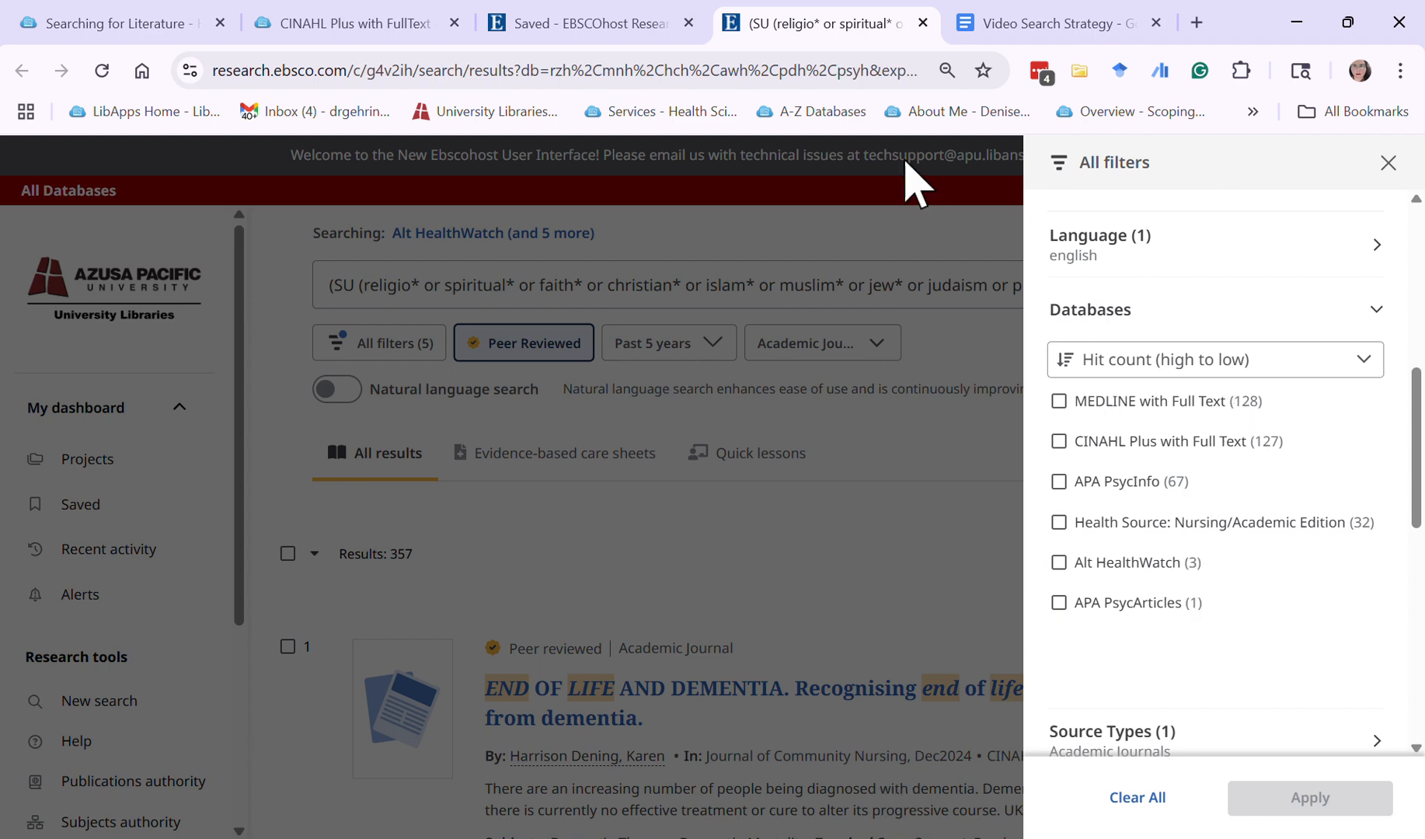
# Return to the Google Docs document and add "n=21" after "MEDLINE with Full Text" in the "Databases" row
pyautogui.click(1038, 26)
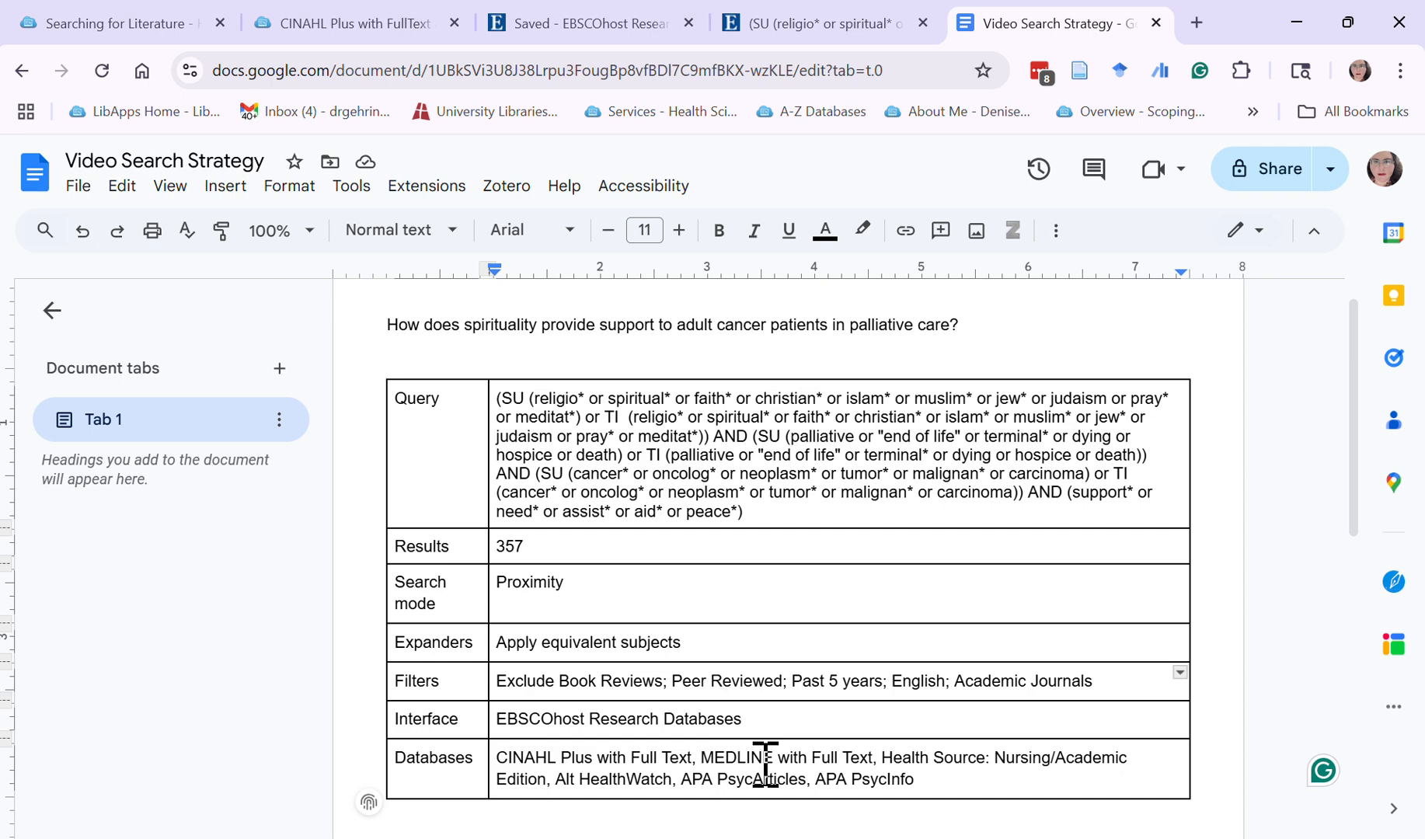
pyautogui.scroll(-2, 766, 764)
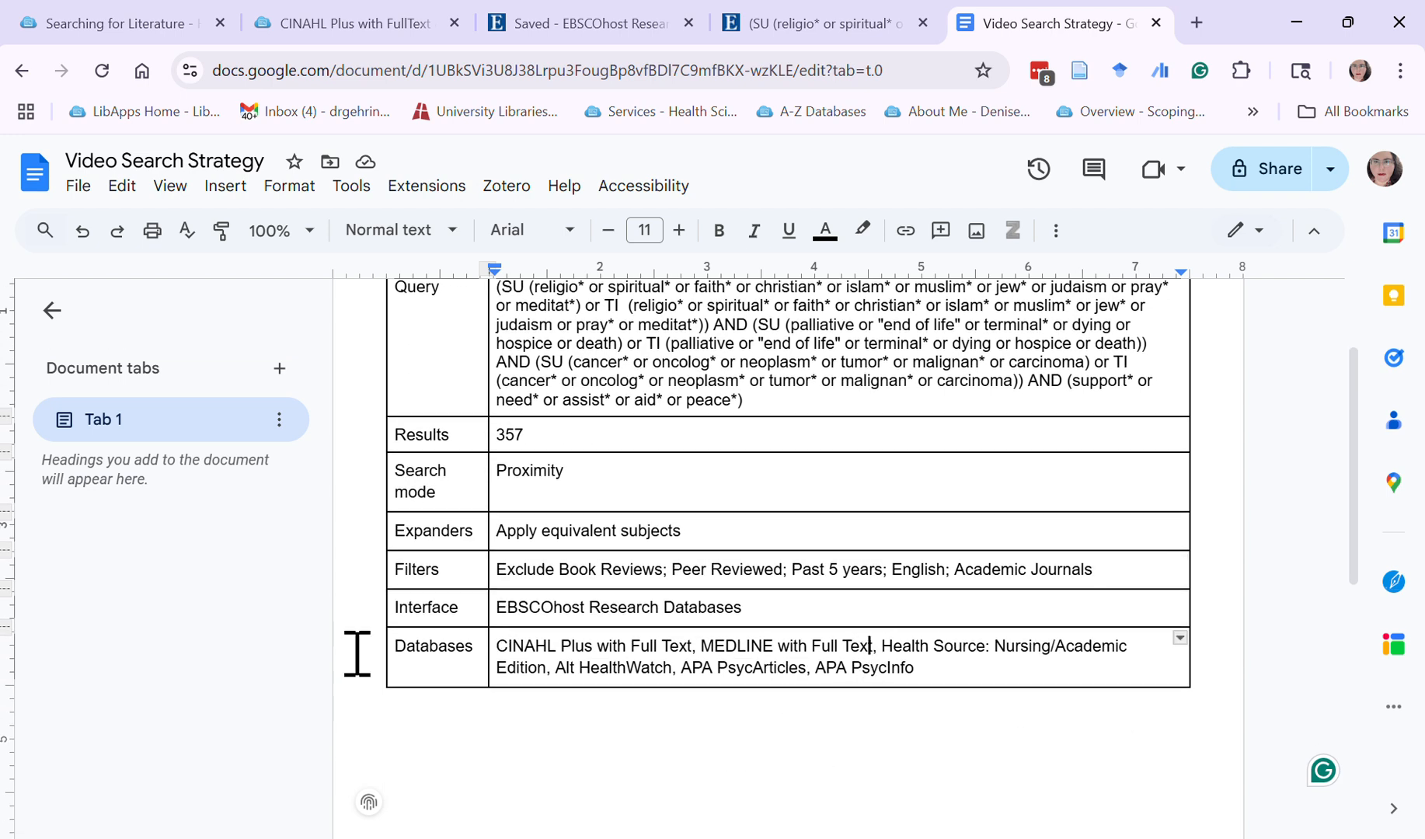
pyautogui.click(871, 645)
pyautogui.write('n')
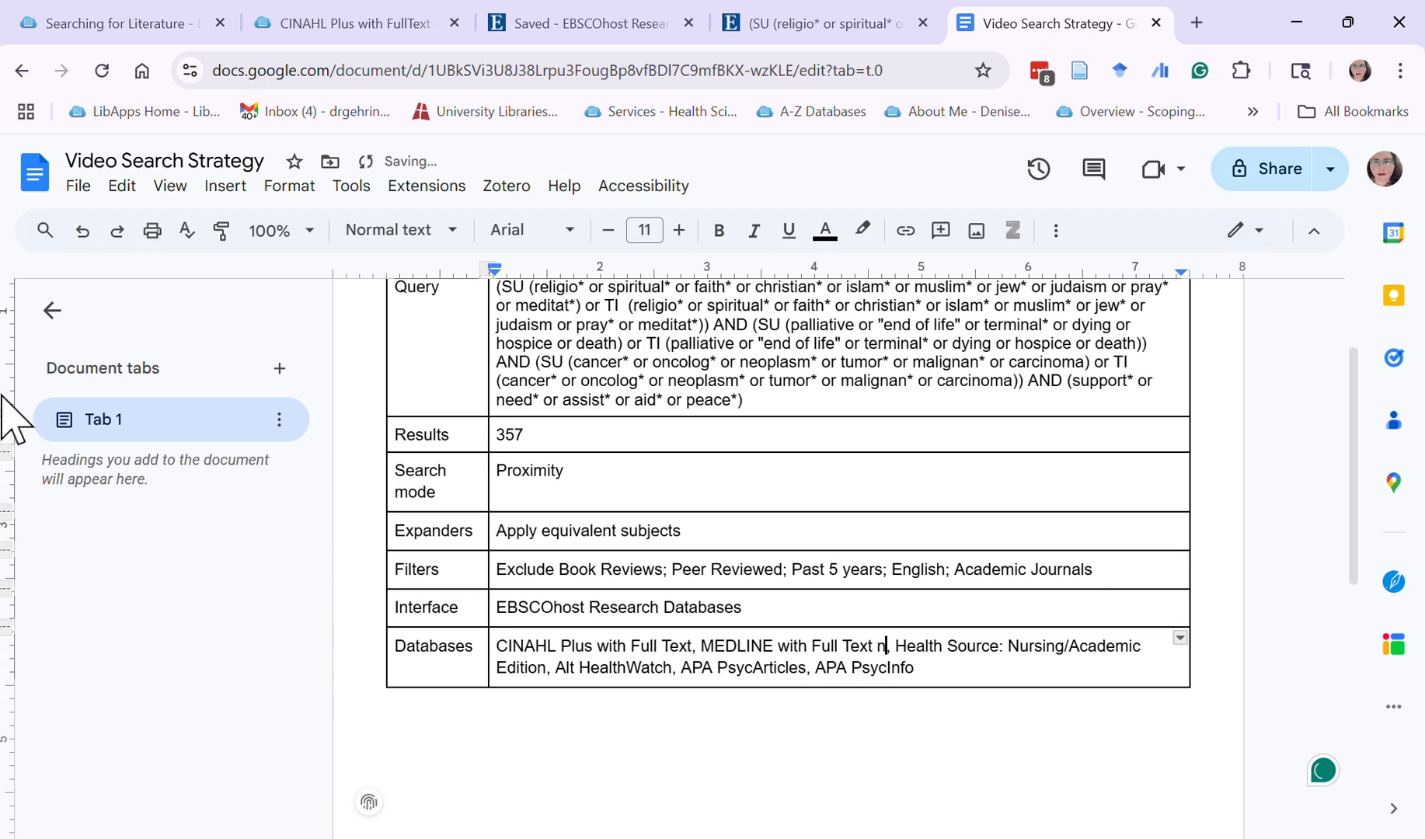
pyautogui.write('=21')
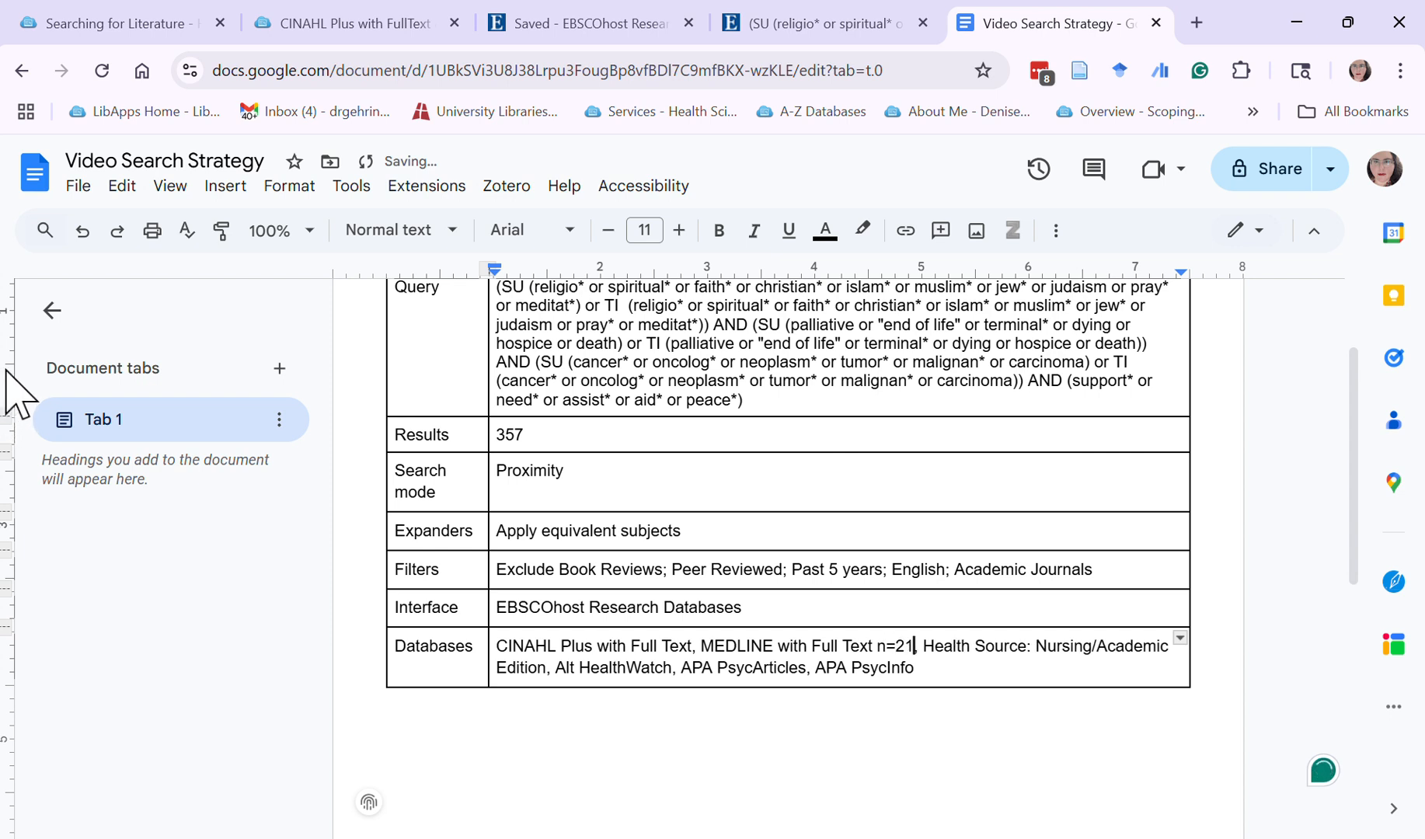
# Correct the count after "MEDLINE with Full Text" in the "Databases" row to n=128
pyautogui.press('BackSpace')
pyautogui.press('BackSpace')
pyautogui.write('128')
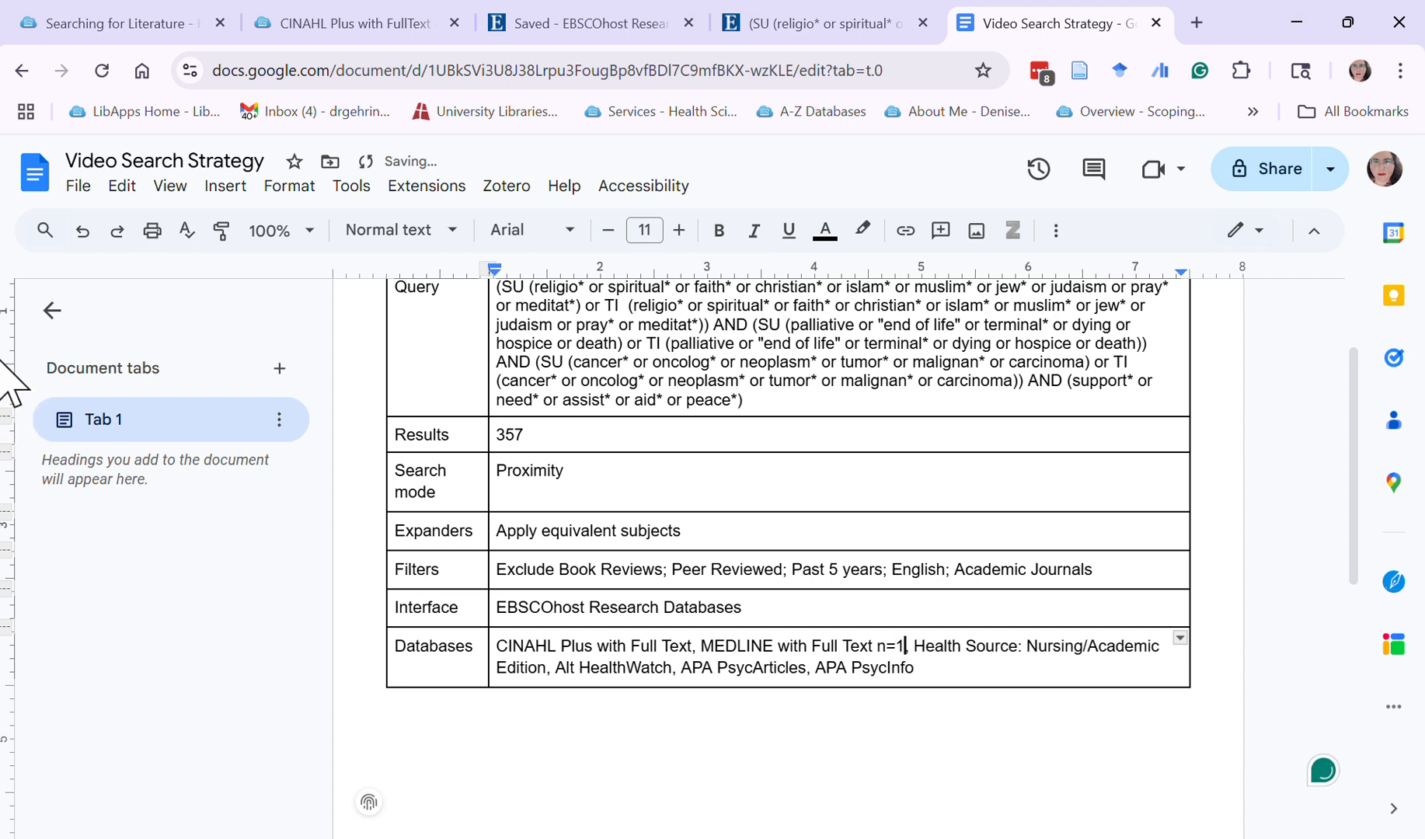
# Check the Databases filter in EBSCOhost, return to the Google Docs document and add "n=127" after "CINAHL Plus with Full Text"
pyautogui.click(888, 23)
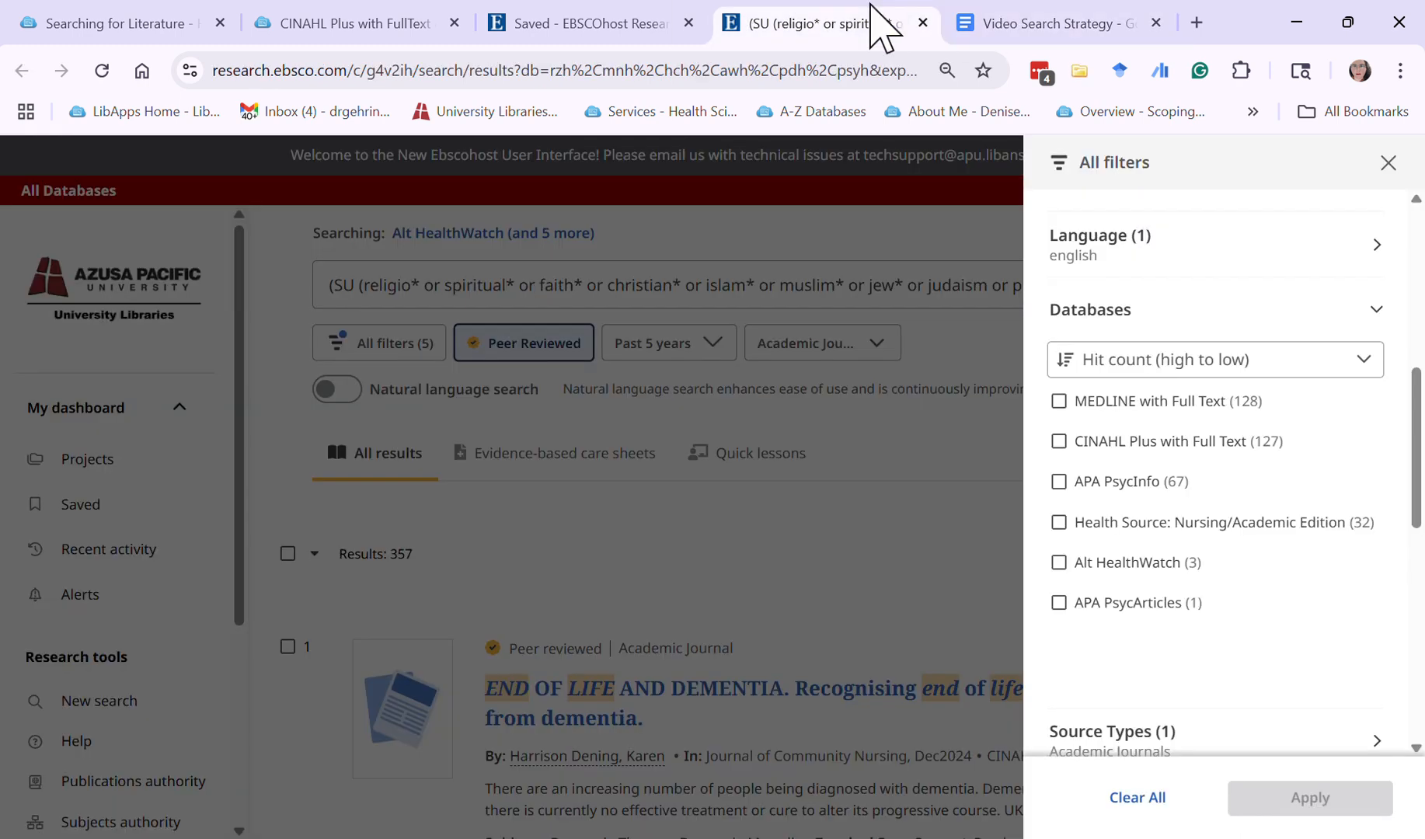
pyautogui.scroll(-1, 1196, 605)
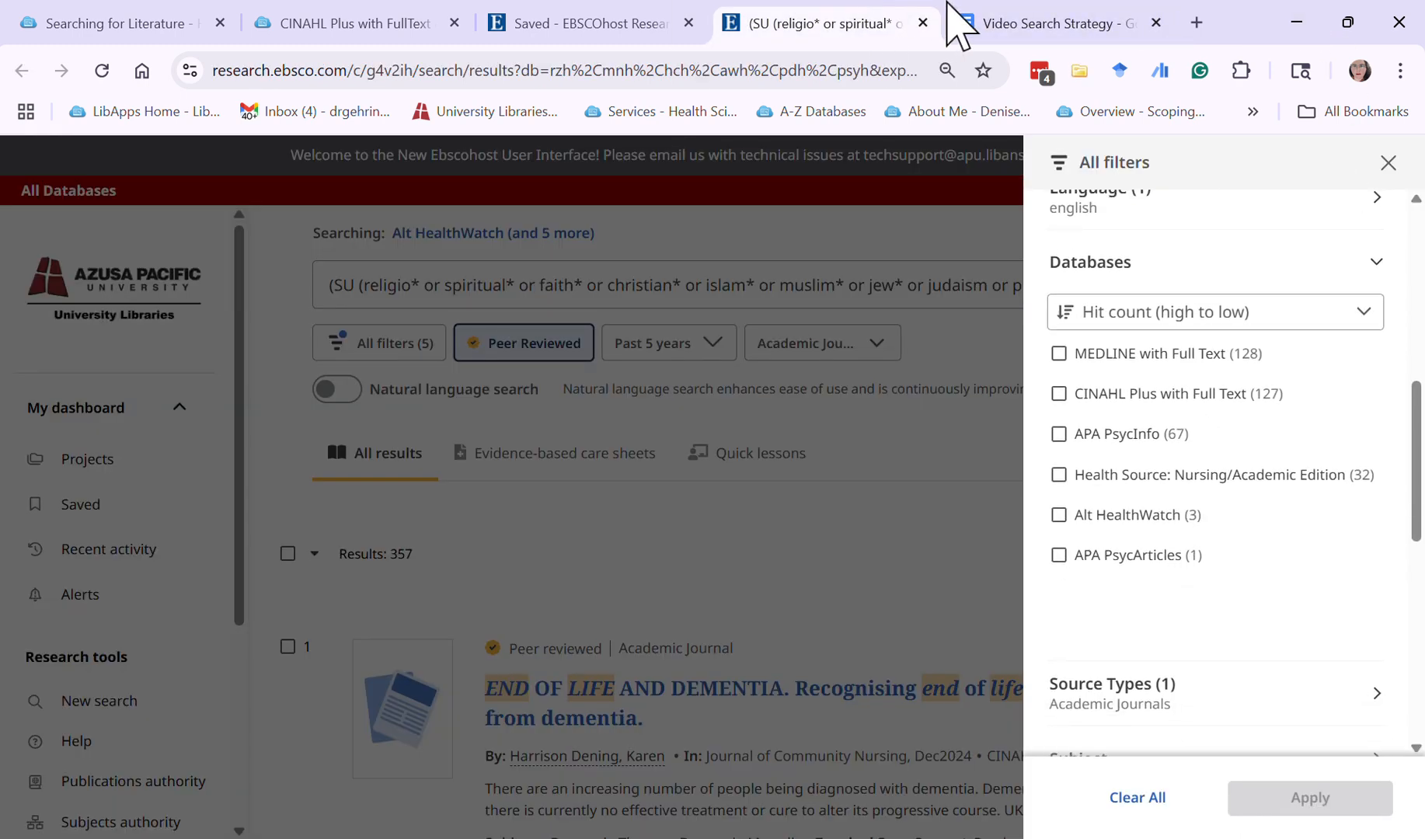
pyautogui.click(956, 25)
pyautogui.scroll(1, 932, 605)
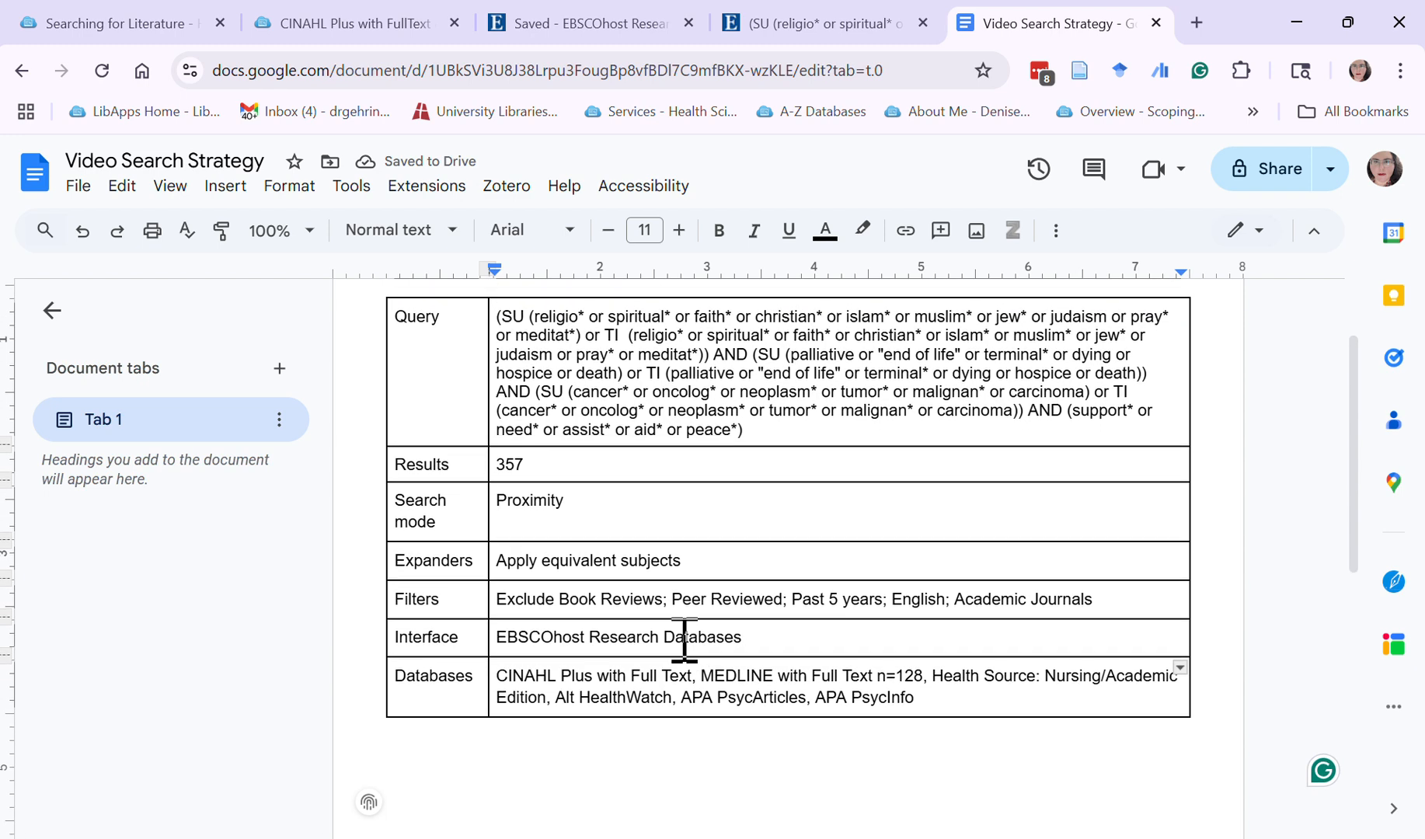
pyautogui.click(696, 702)
pyautogui.write('n=2')
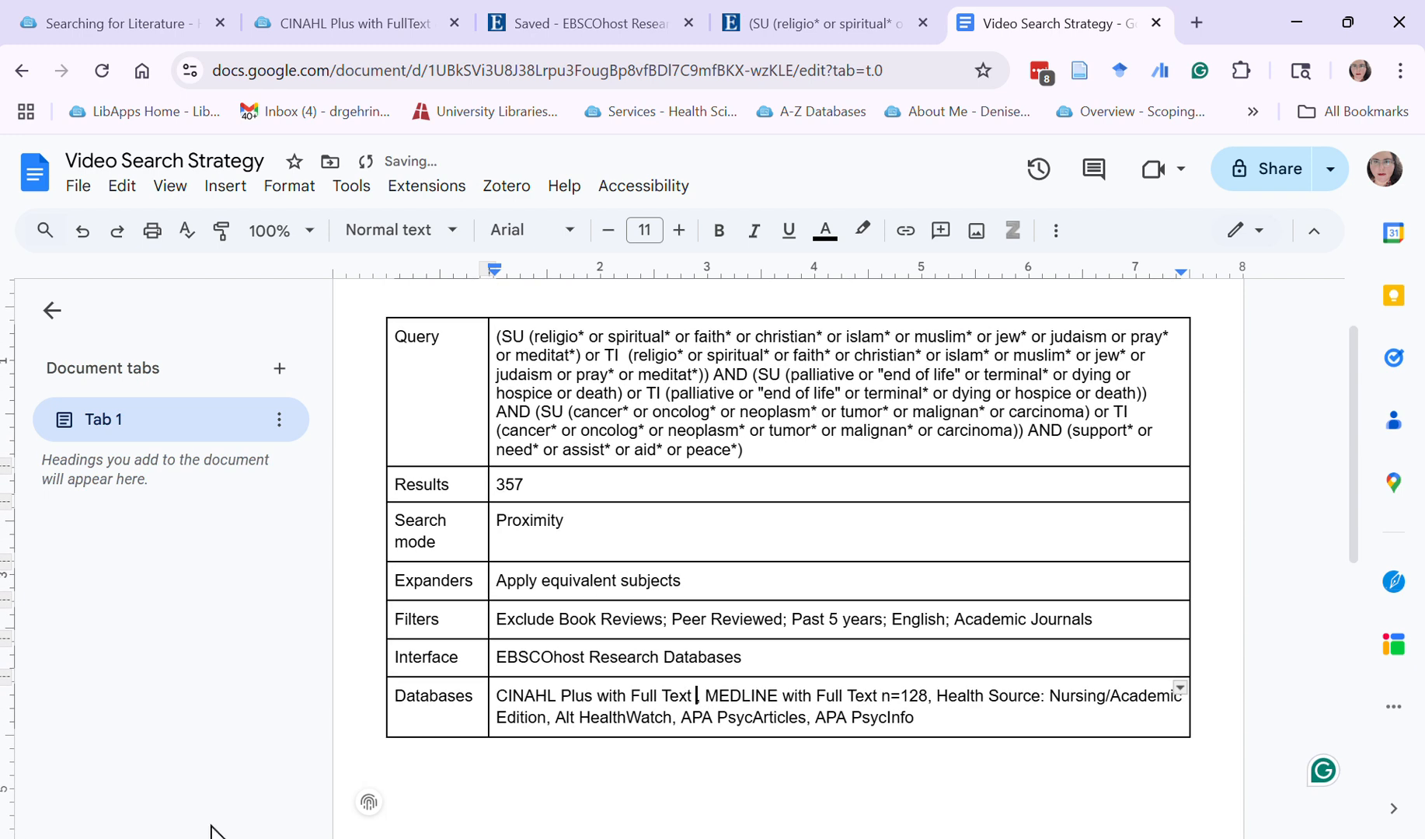
pyautogui.press('BackSpace')
pyautogui.write('172')
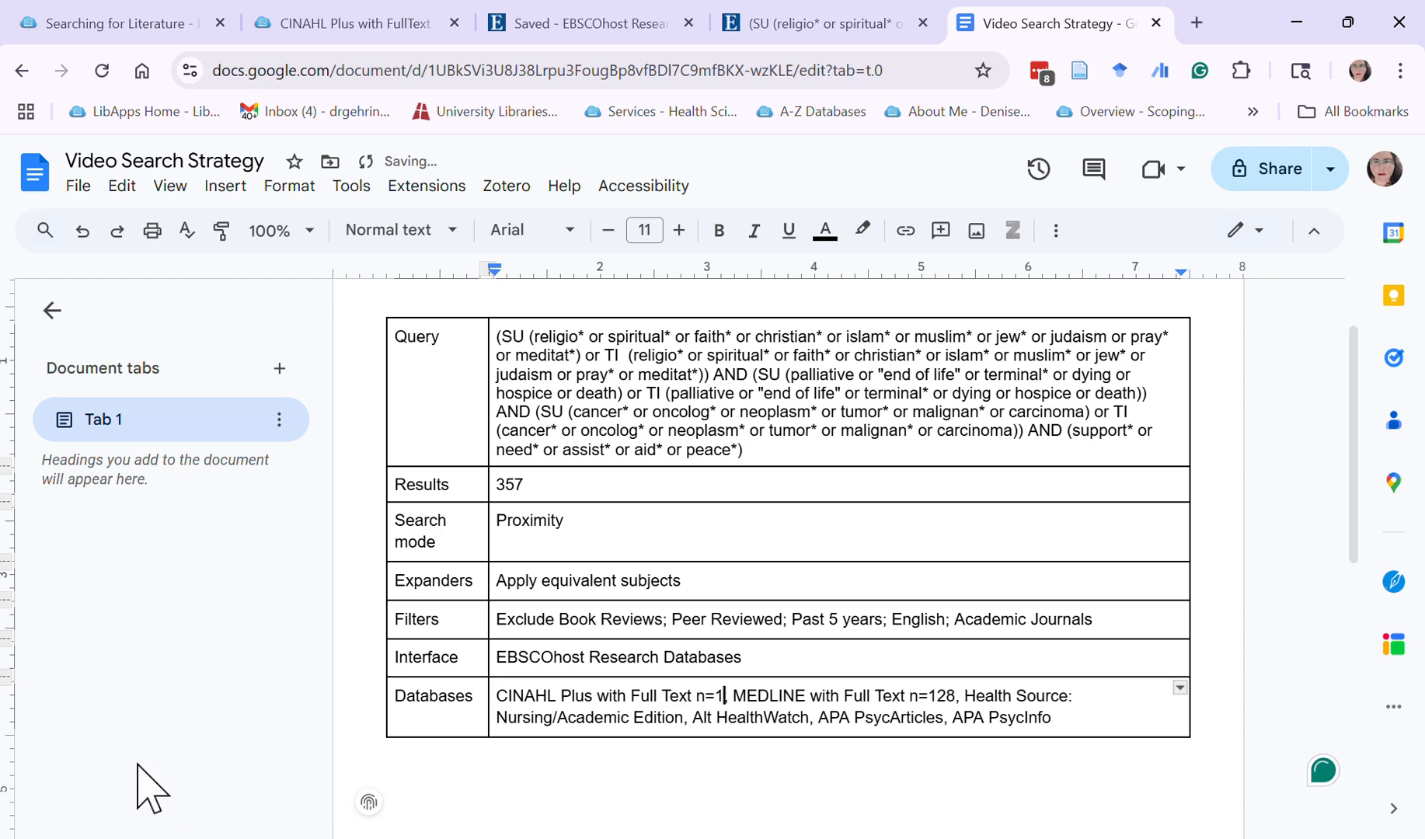
pyautogui.press('BackSpace')
pyautogui.press('BackSpace')
pyautogui.write('27')
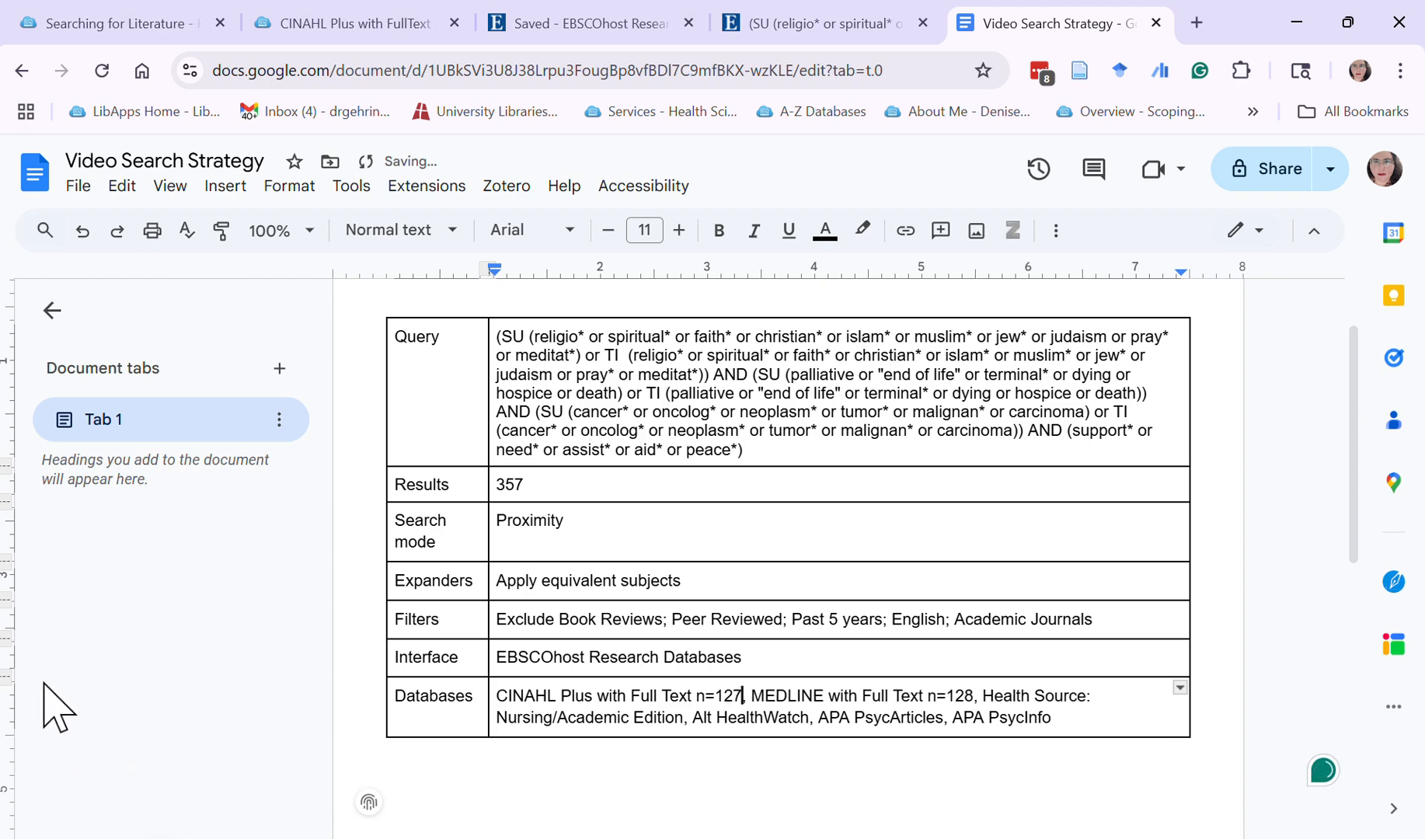
# Look up the APA PsycInfo hit count in EBSCOhost and add "n=67" after "APA PsycInfo" in the Google Docs table
pyautogui.click(908, 7)
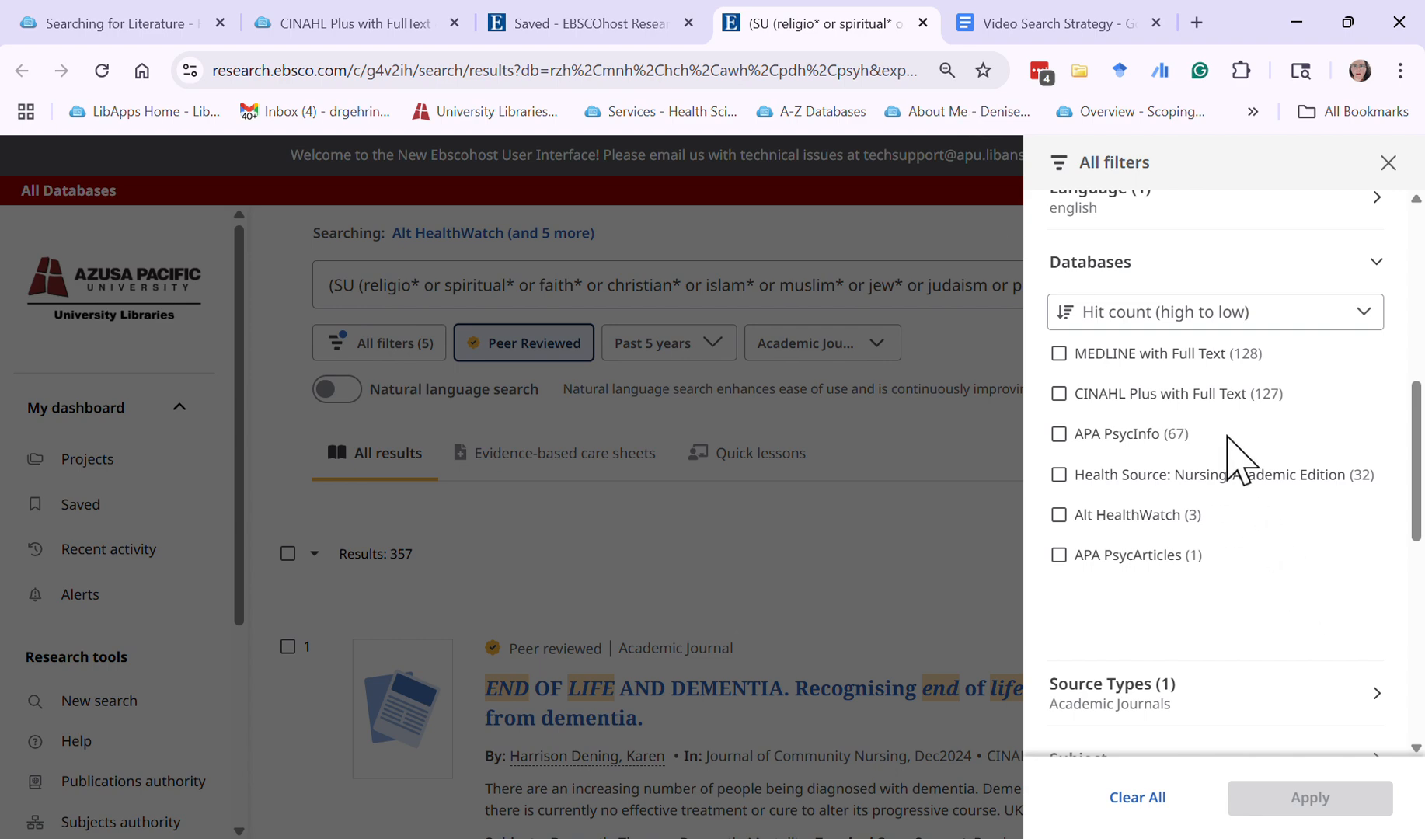
pyautogui.click(1035, 25)
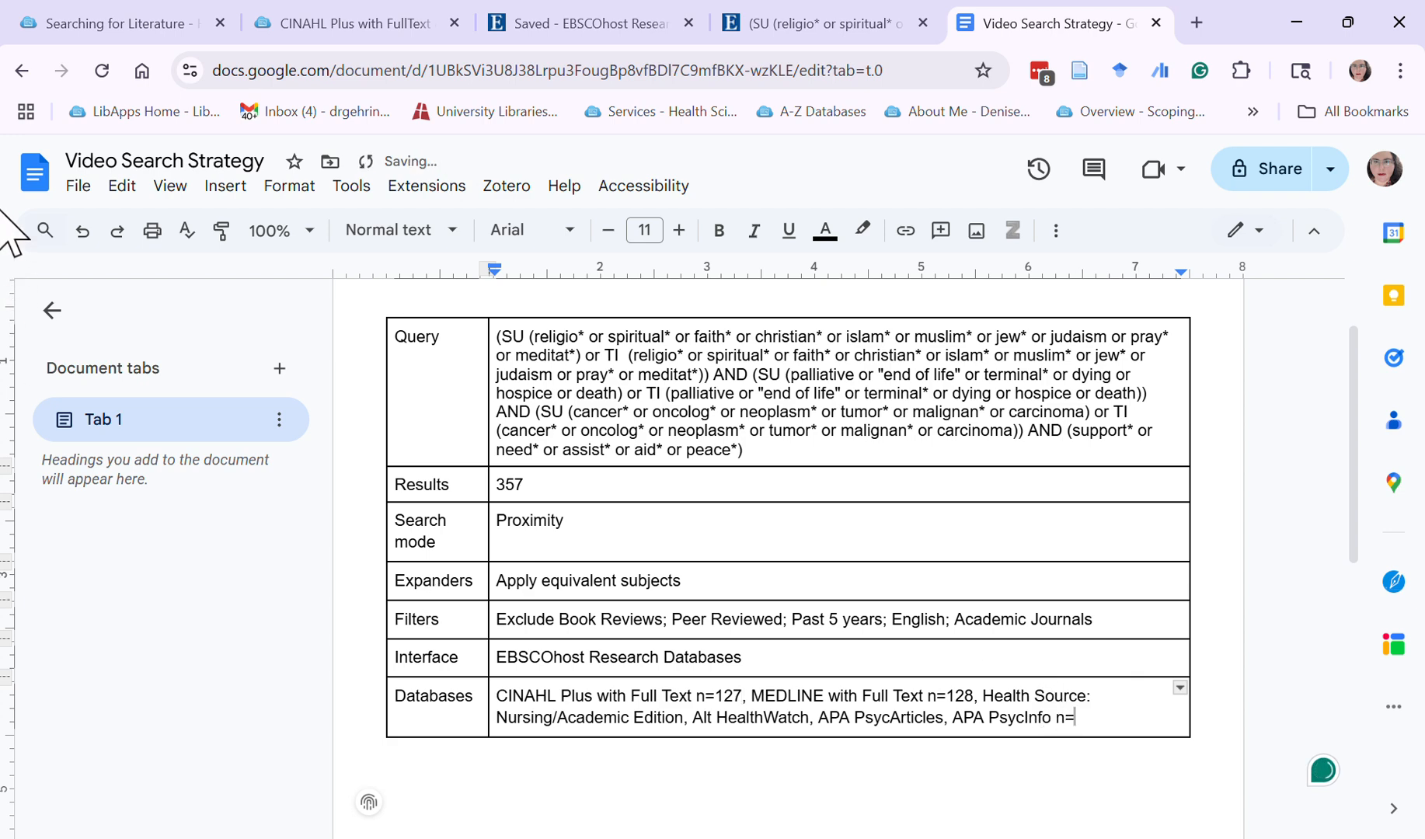
pyautogui.click(904, 20)
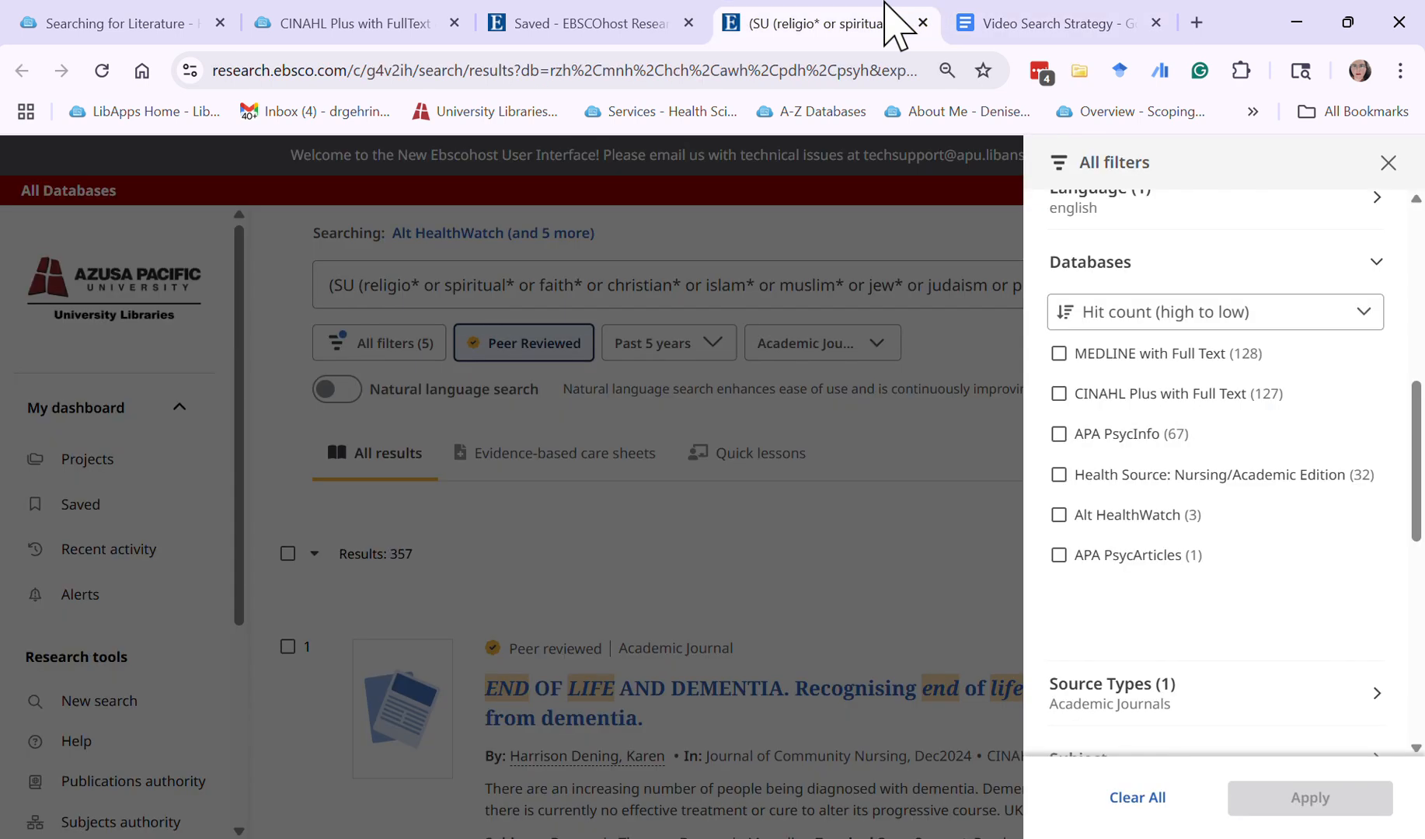
pyautogui.scroll(-1, 1274, 489)
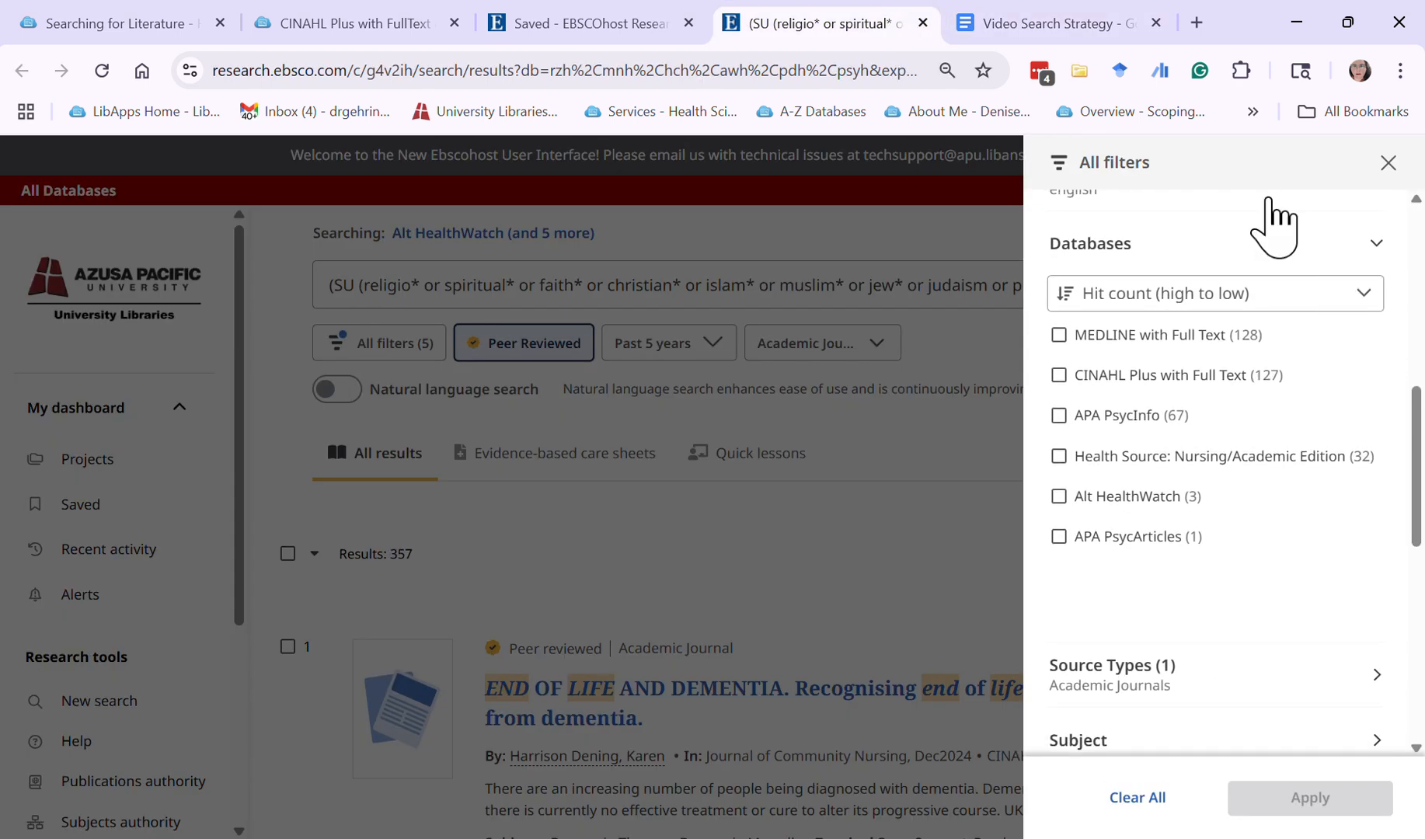
pyautogui.click(1069, 18)
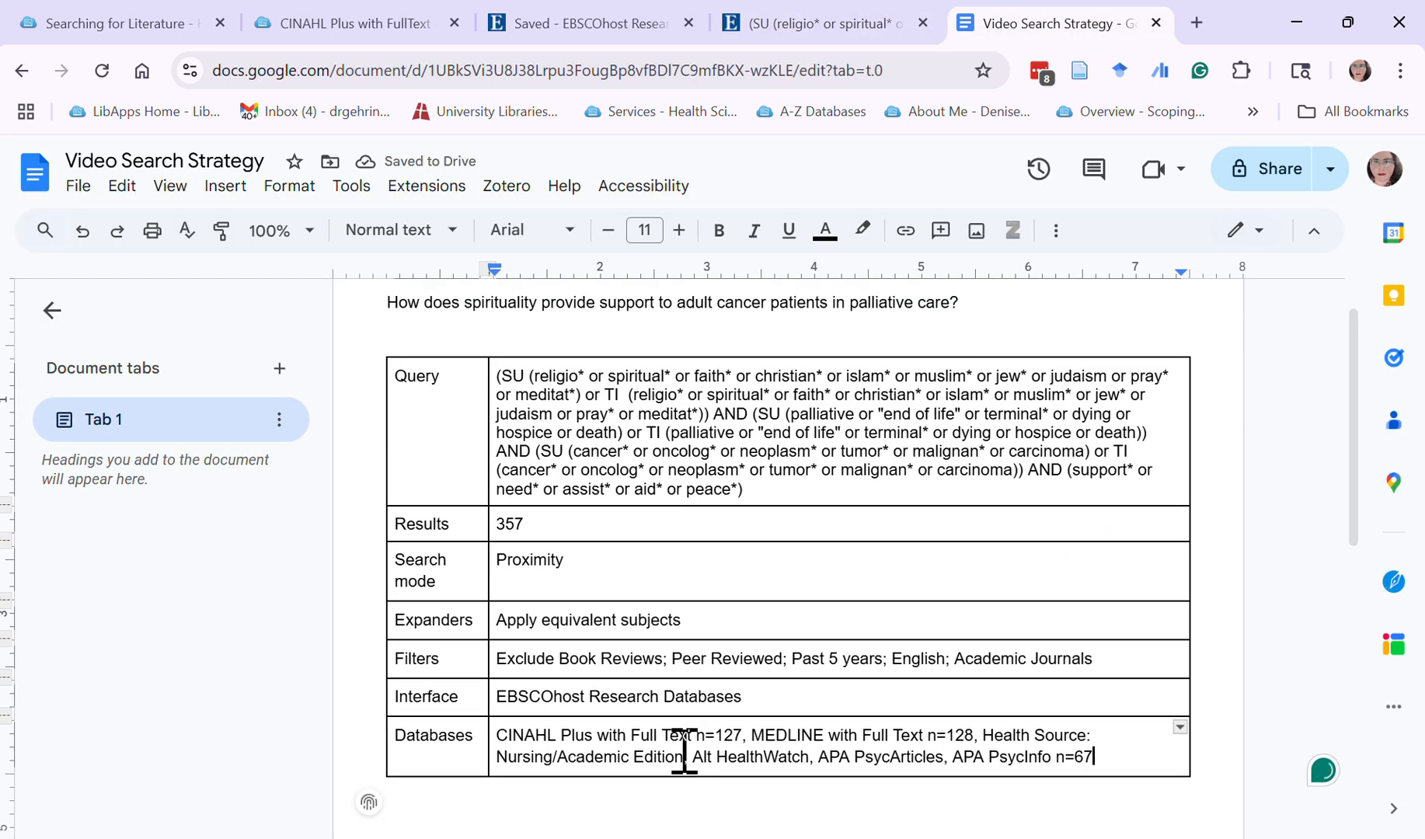
# Add "n=32" after "Health Source: Nursing/Academic Edition" in the "Databases" row
pyautogui.scroll(-1, 816, 765)
pyautogui.scroll(1, 713, 732)
pyautogui.click(676, 774)
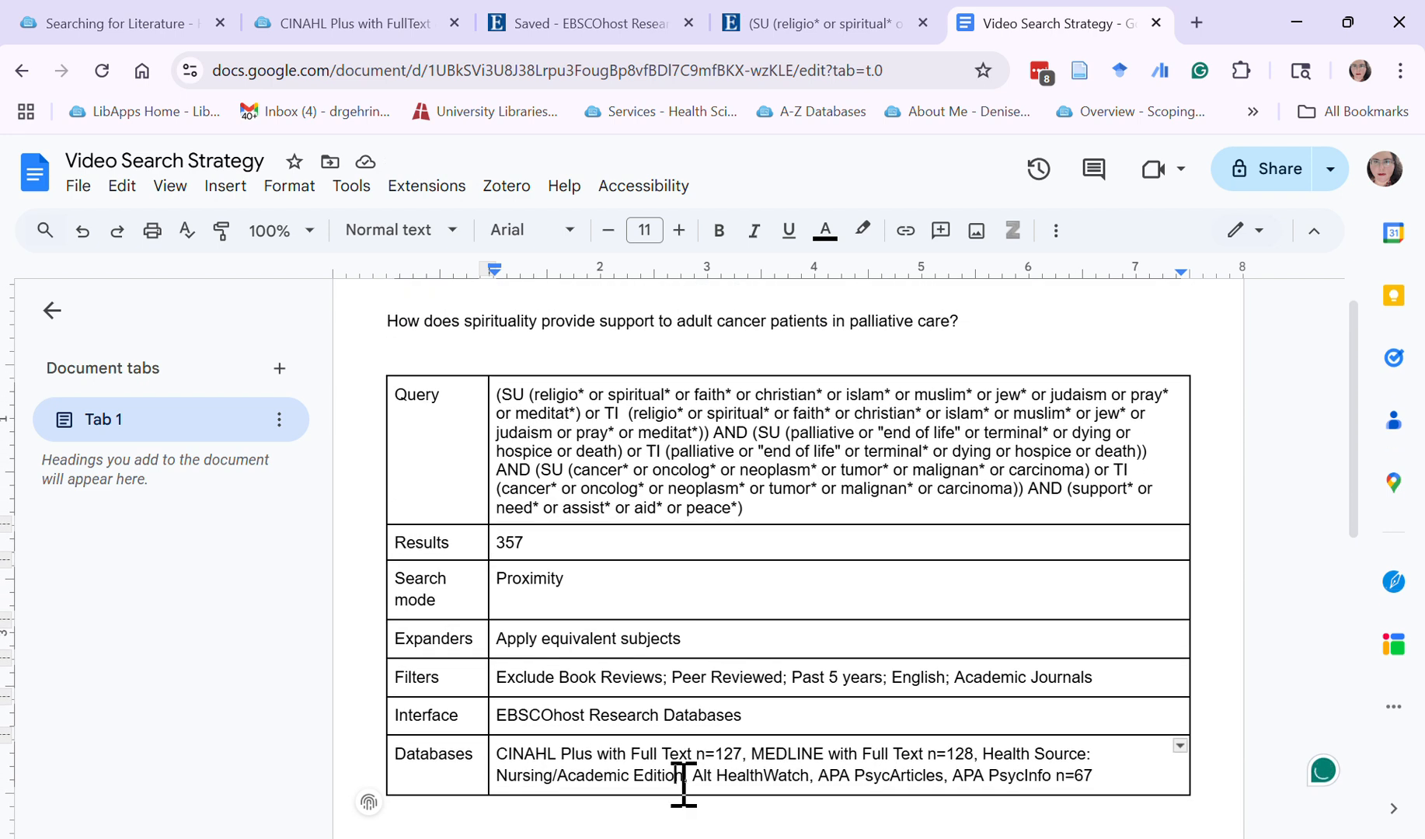
pyautogui.write('n ')
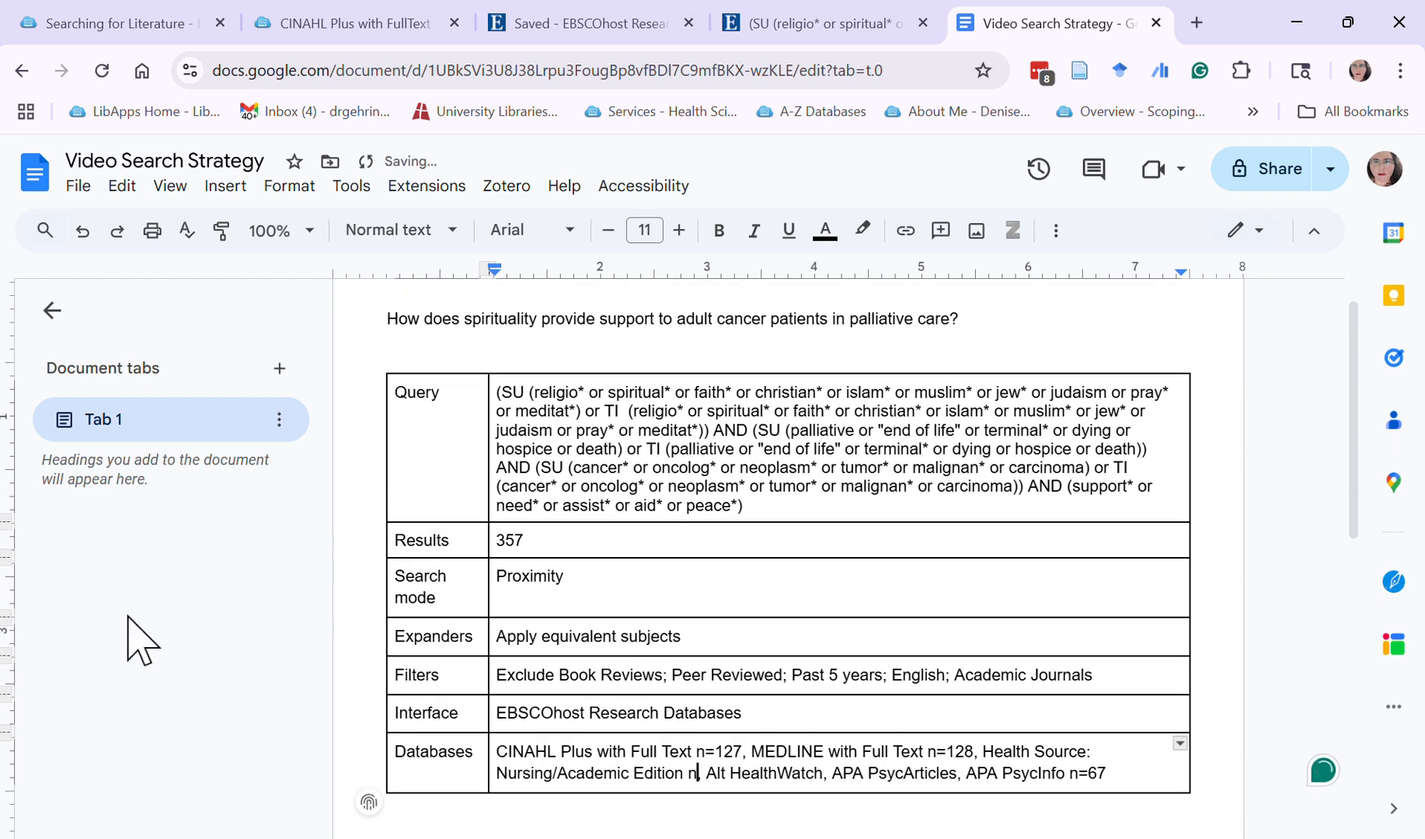
pyautogui.write('=32')
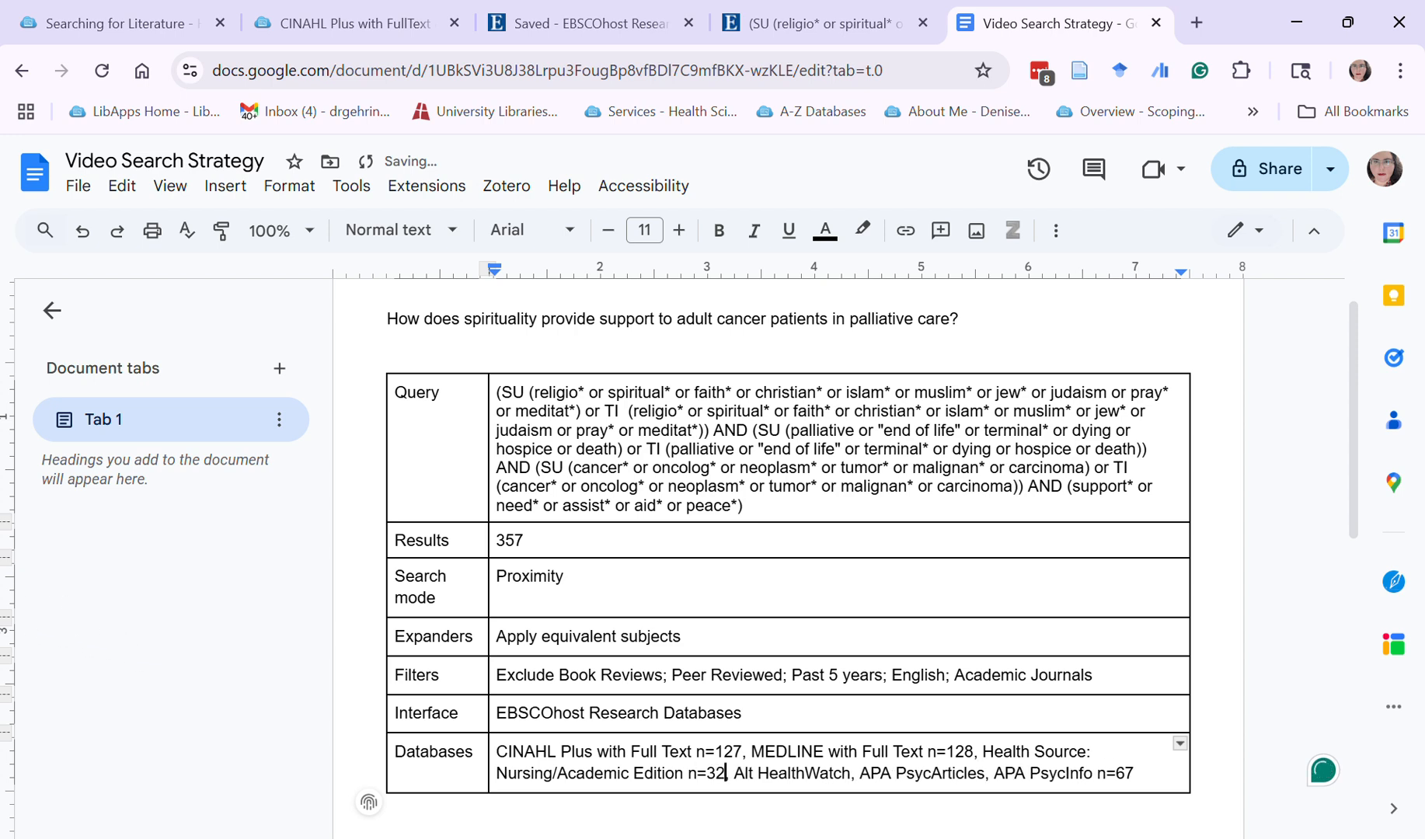
# Look up the Alt HealthWatch hit count in EBSCOhost and add "n=3" after "Alt HealthWatch" in the Google Docs table
pyautogui.click(892, 9)
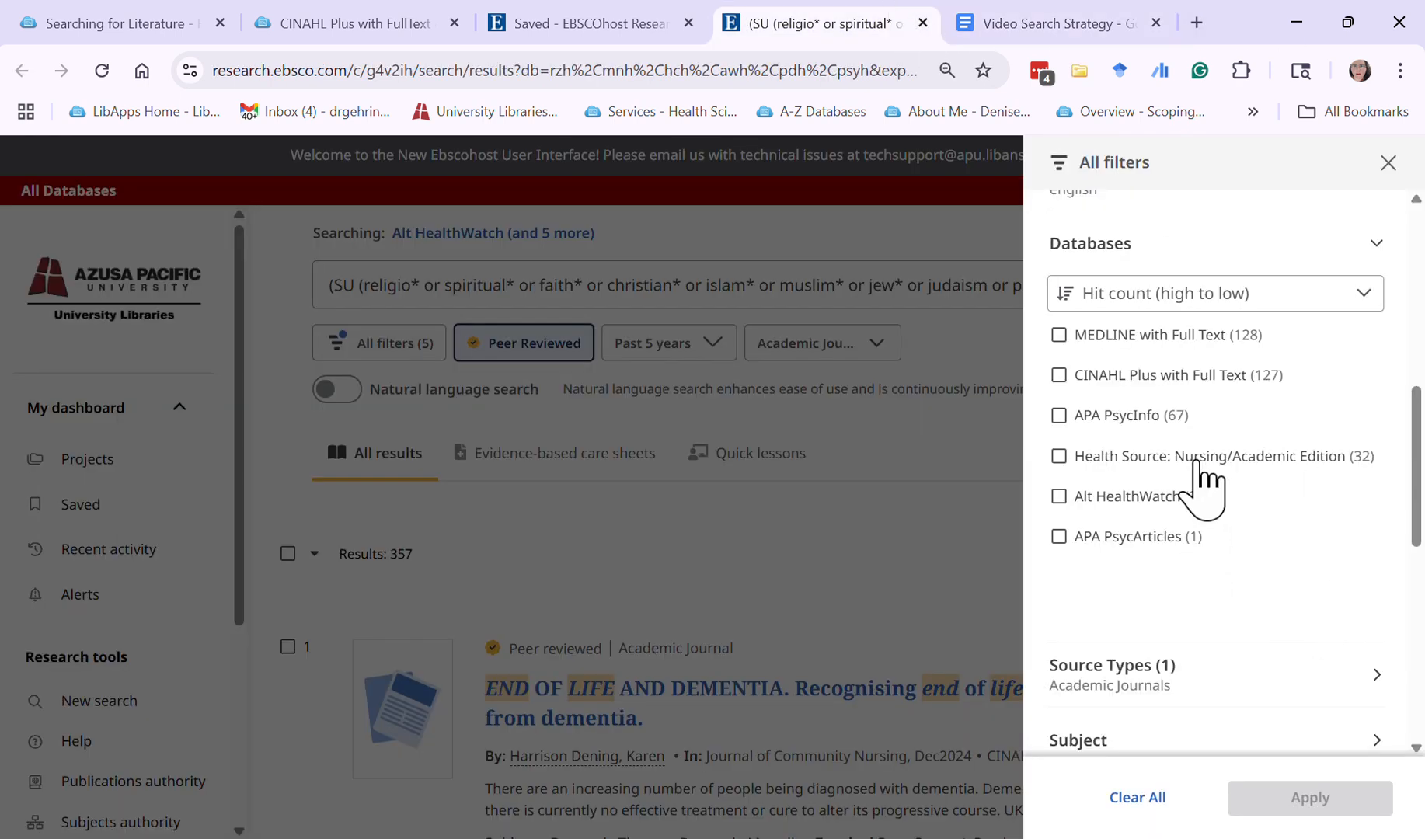
pyautogui.click(1073, 22)
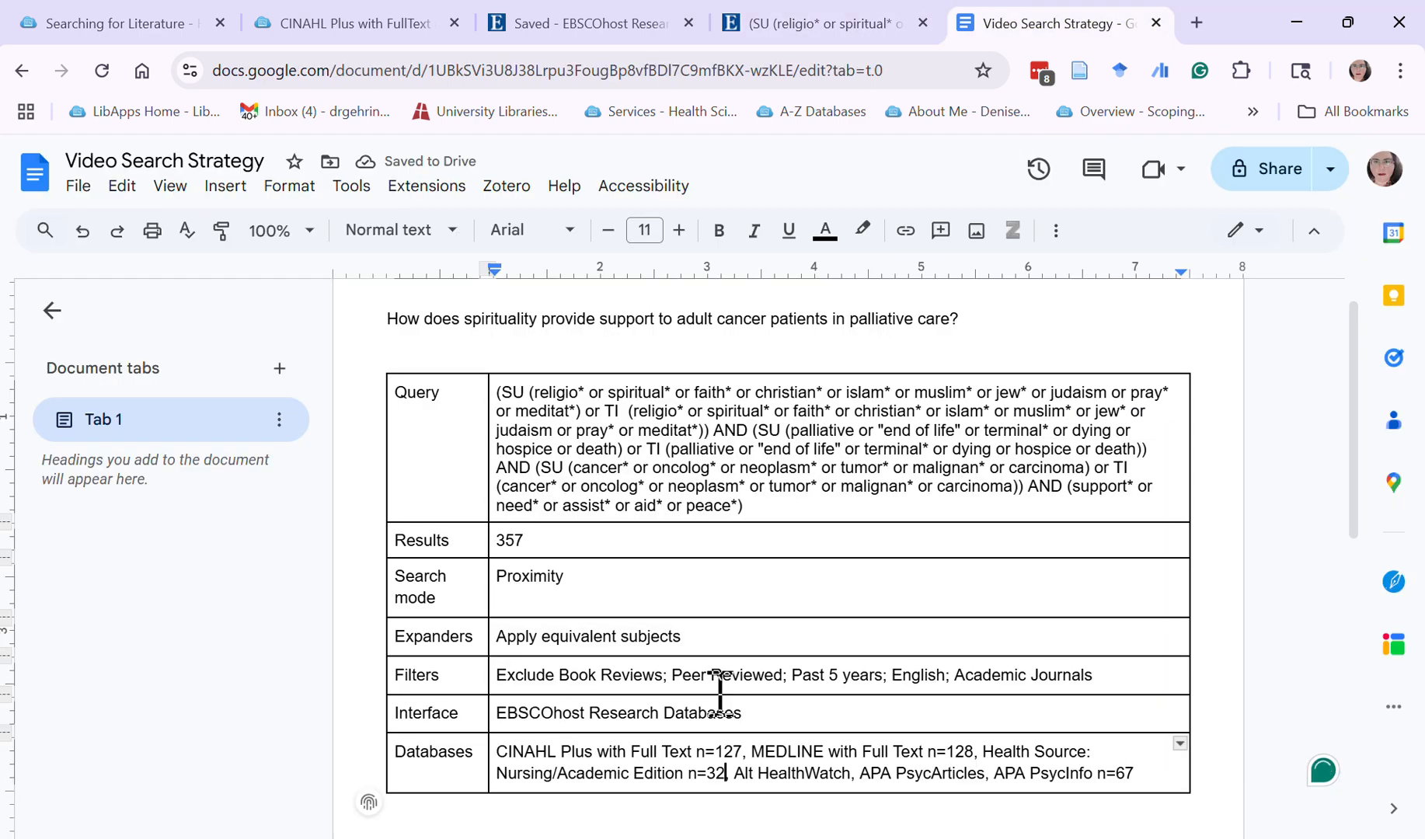
pyautogui.click(853, 772)
pyautogui.write('n=3')
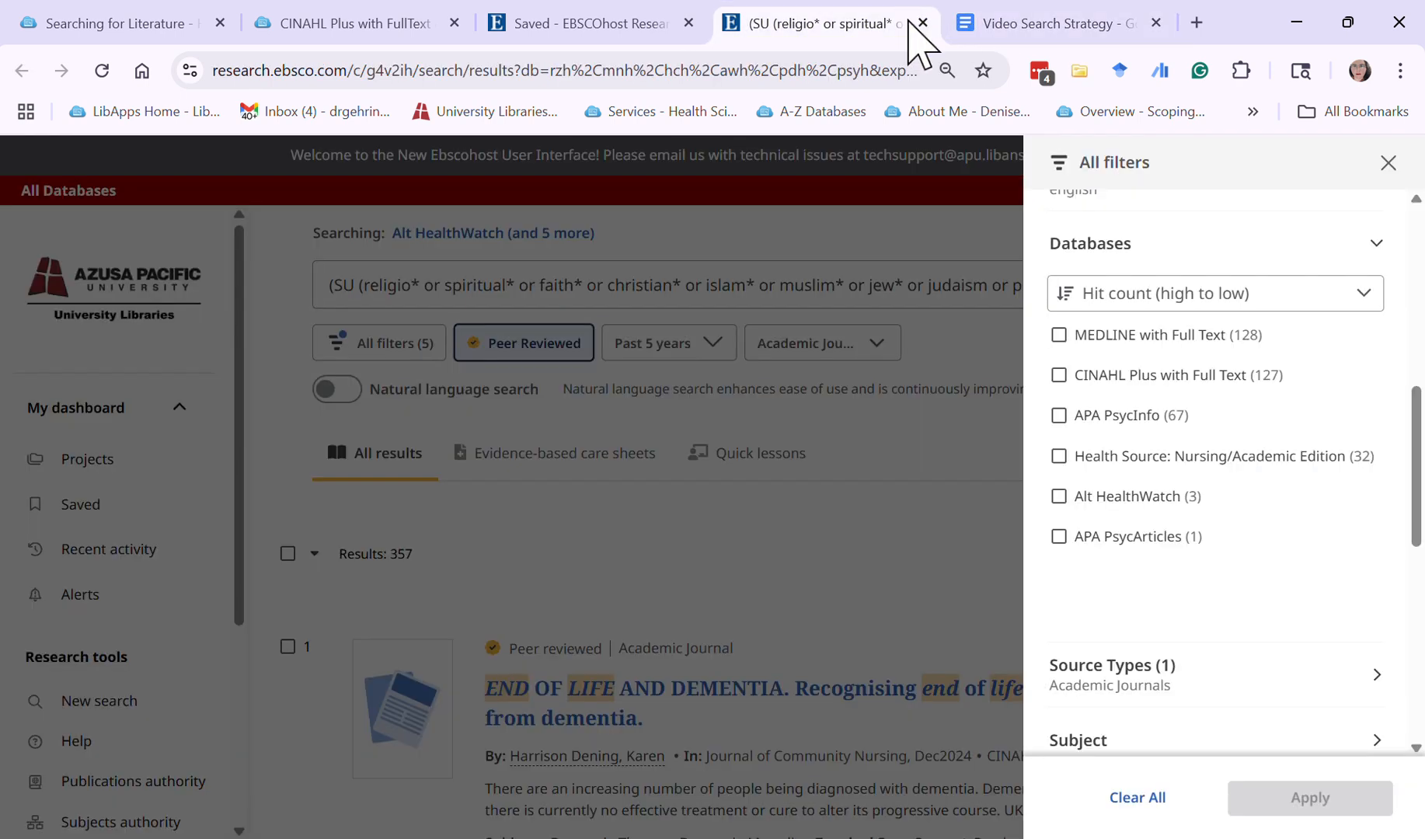
# Look up the APA PsycArticles hit count in EBSCOhost and add "n=1" after "APA PsycArticles" in the Google Docs table
pyautogui.click(905, 22)
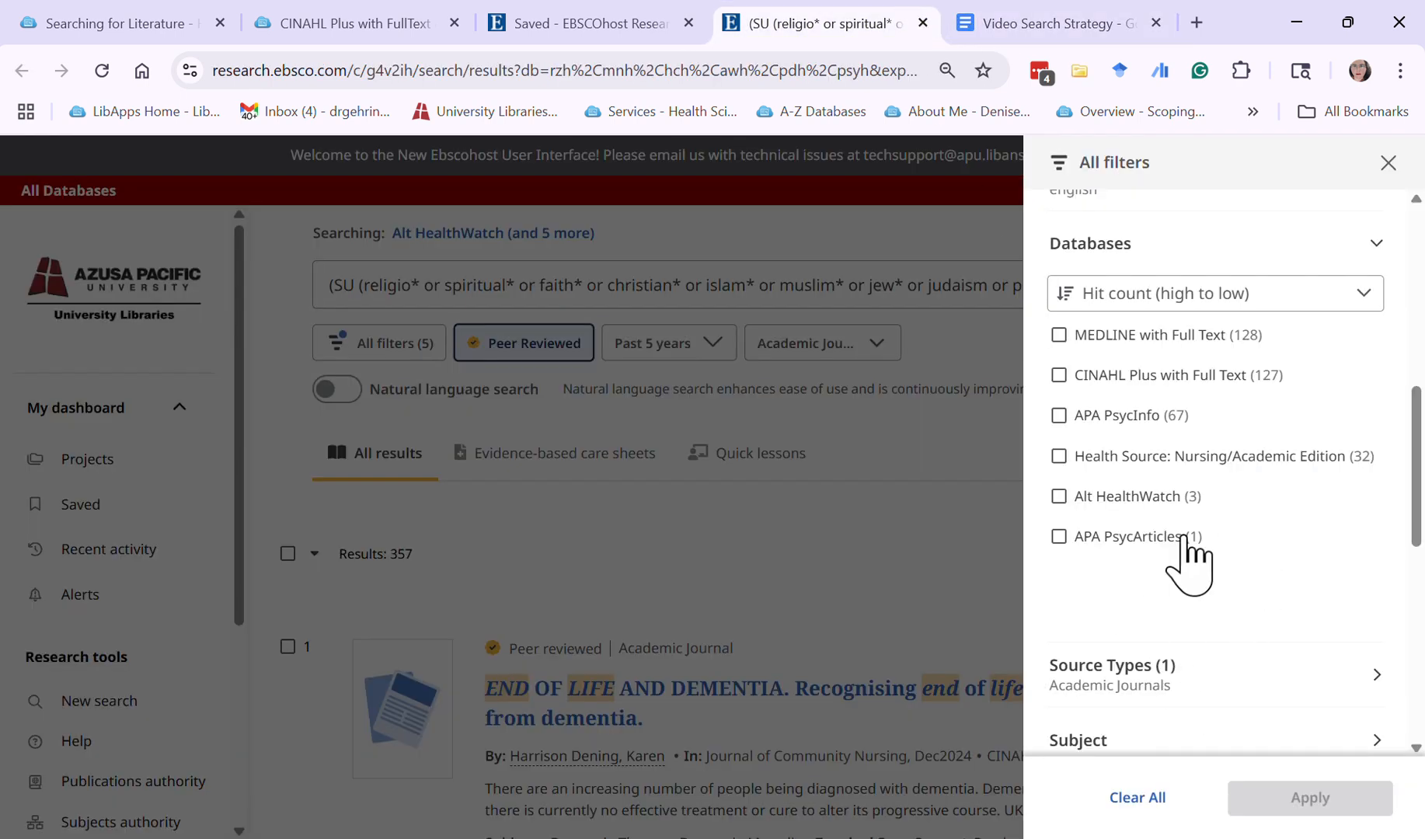
pyautogui.click(1051, 23)
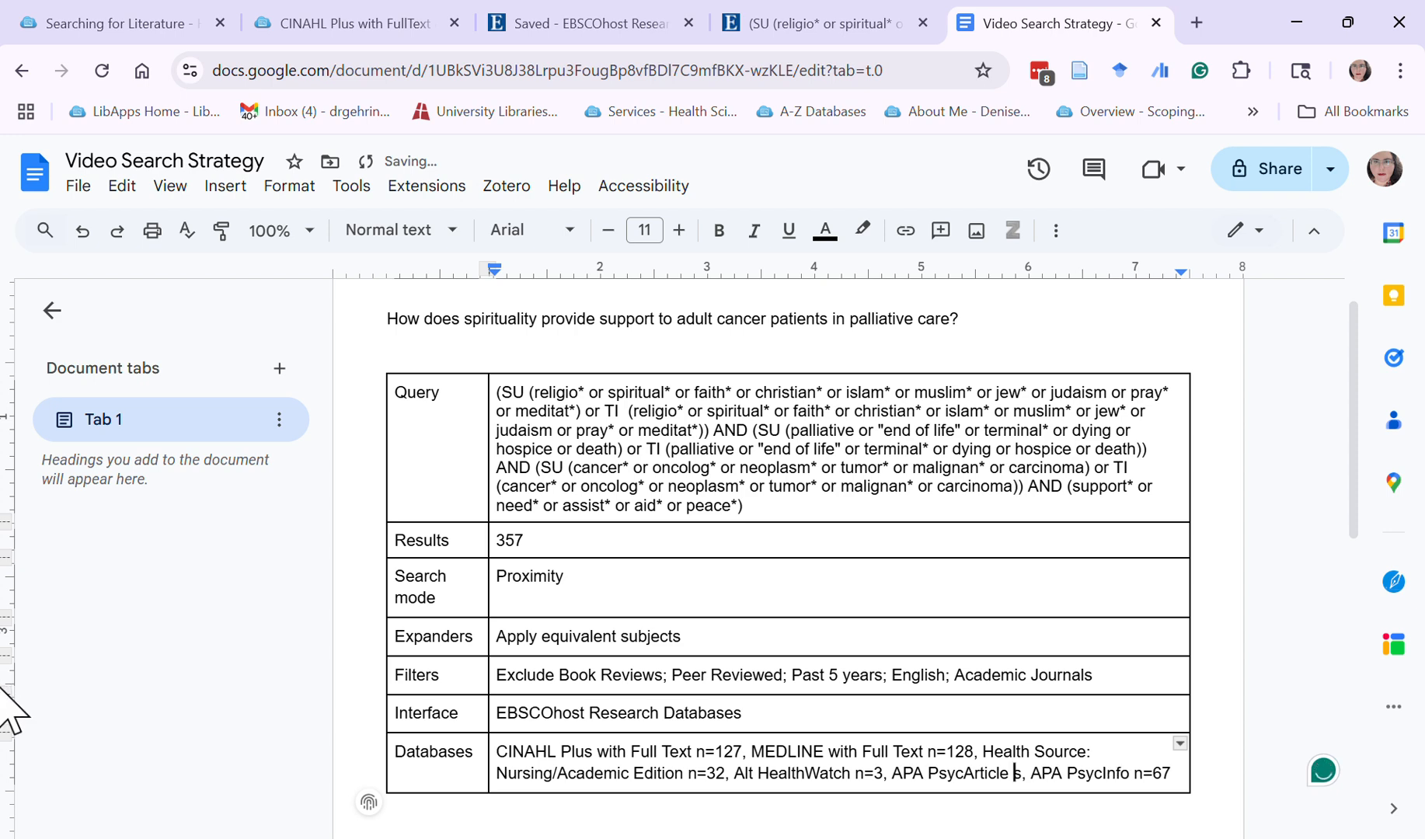
pyautogui.write('n=')
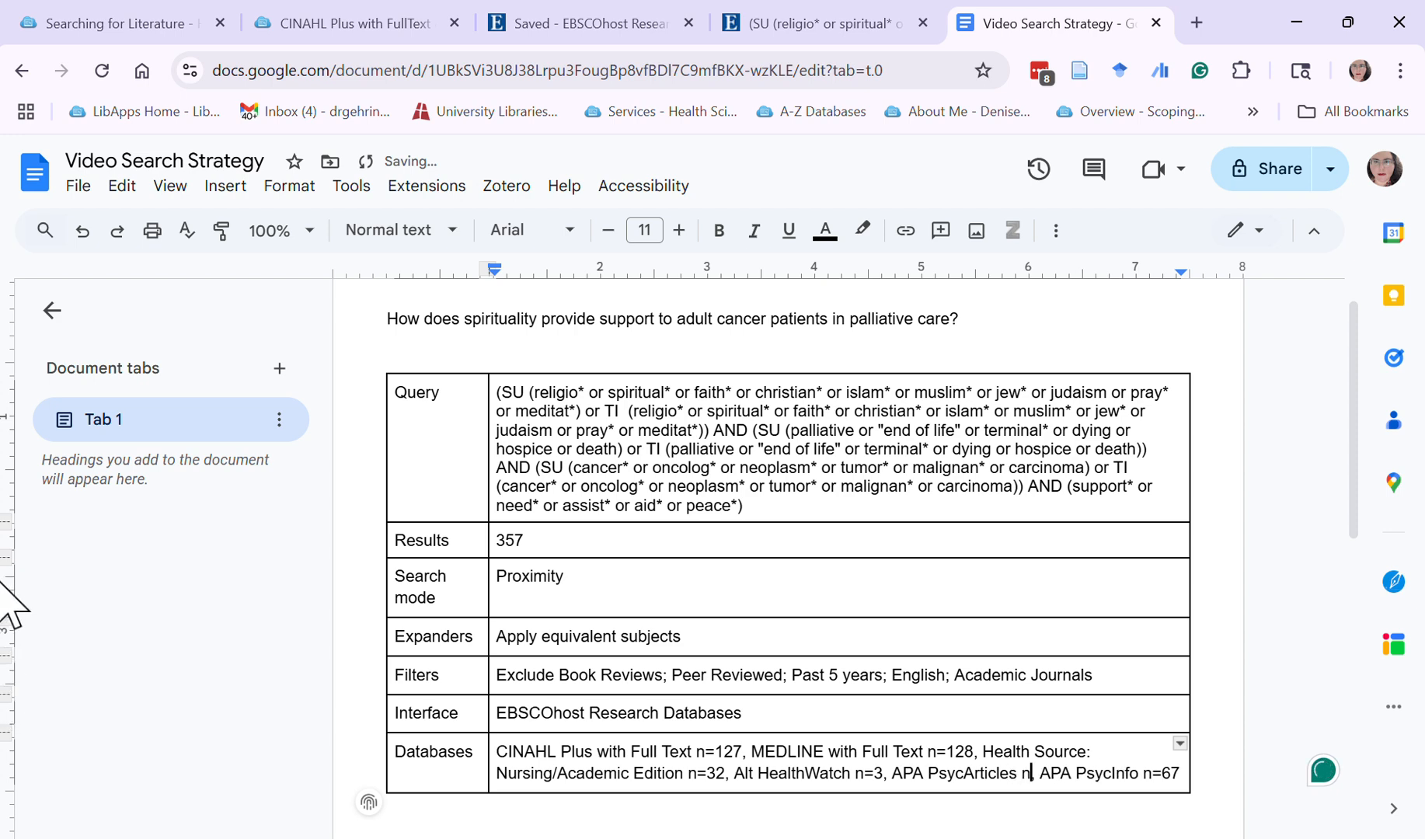
pyautogui.write('1')
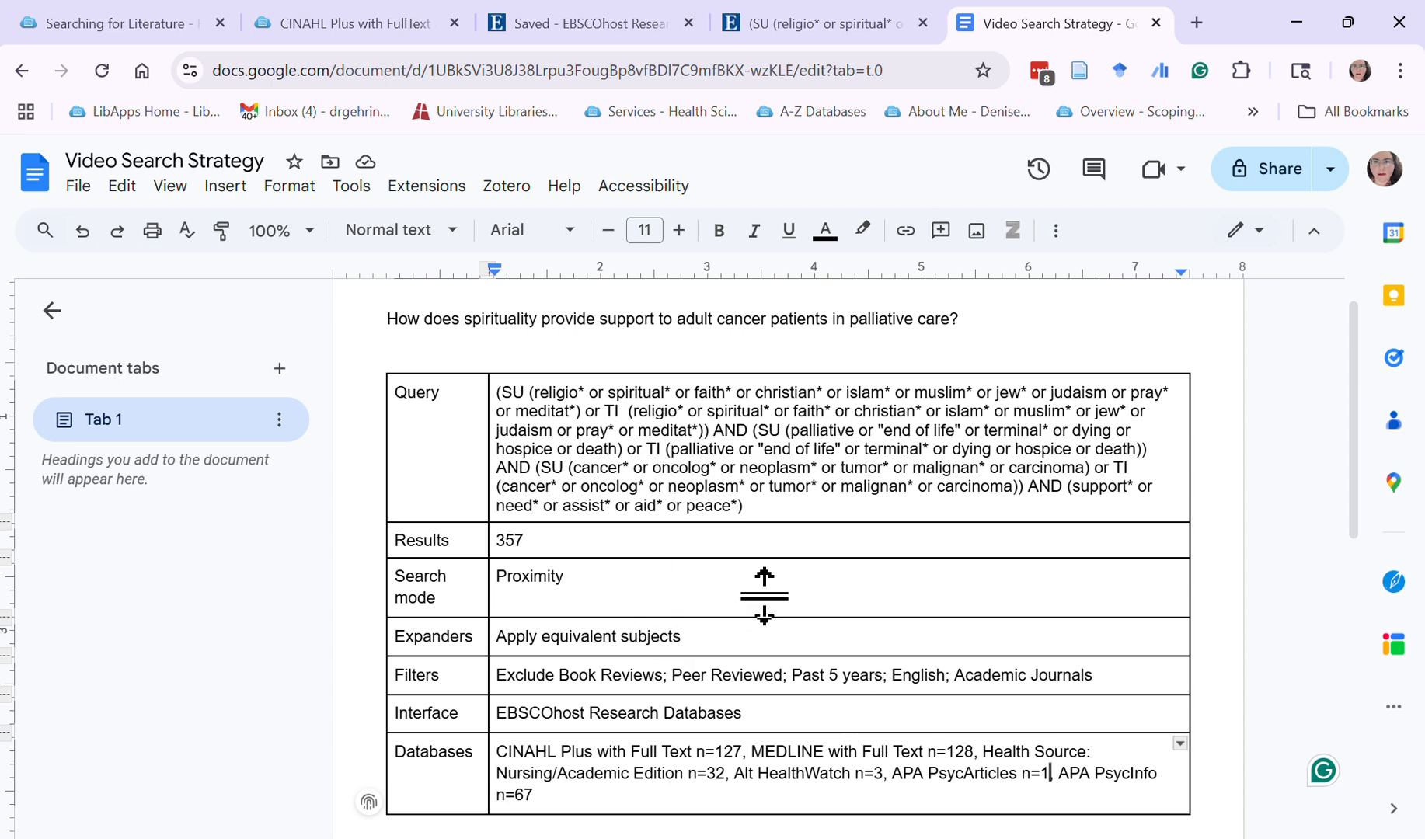
# Switch back to the EBSCOhost search results
pyautogui.click(893, 6)
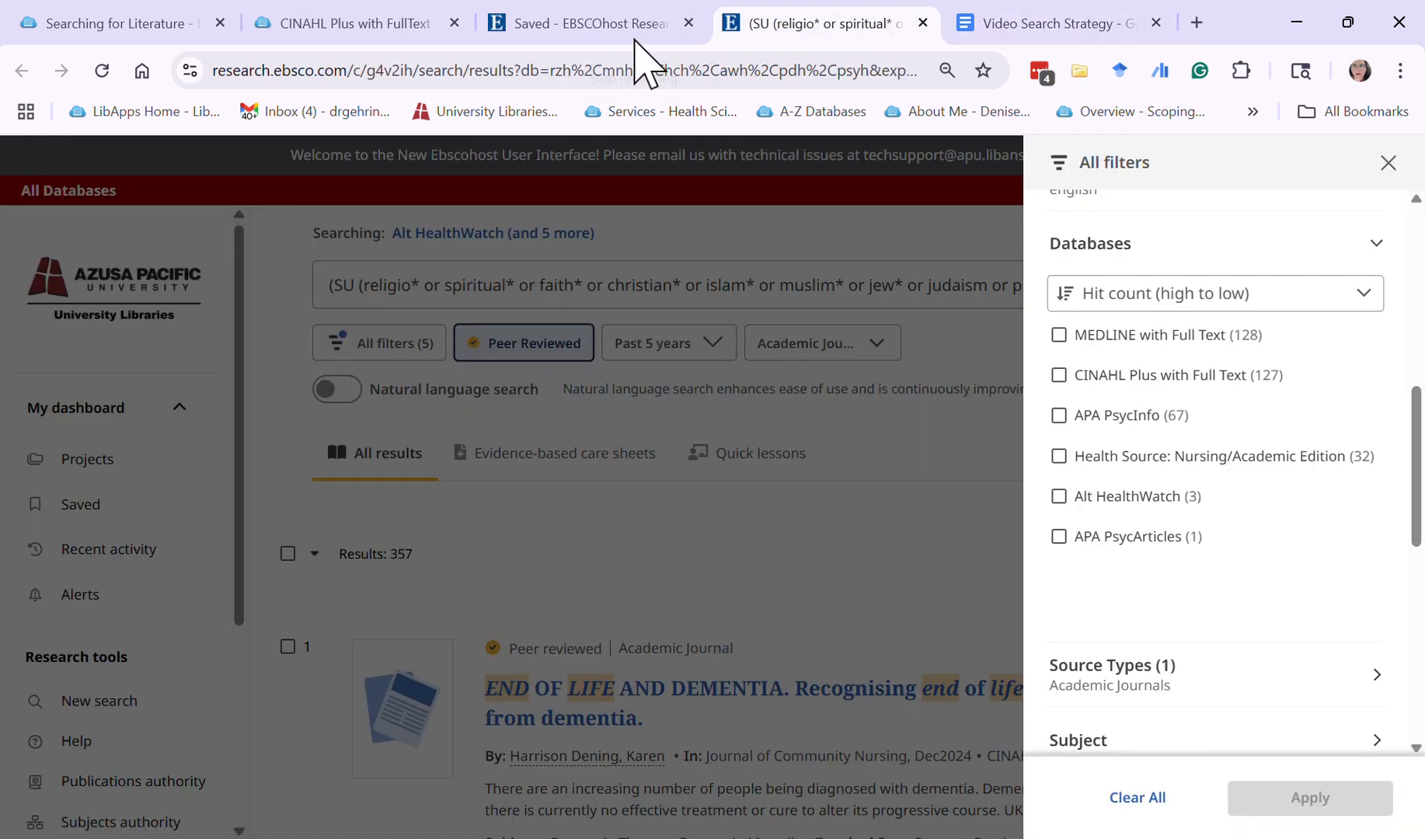